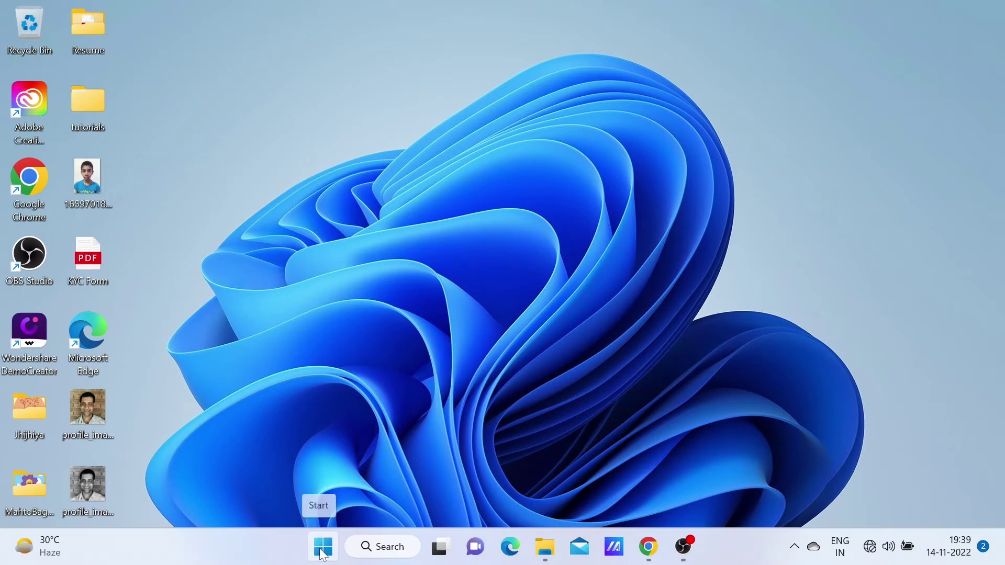
Launch Adobe Illustrator 2023 from the installed apps.
left_click(323, 548)
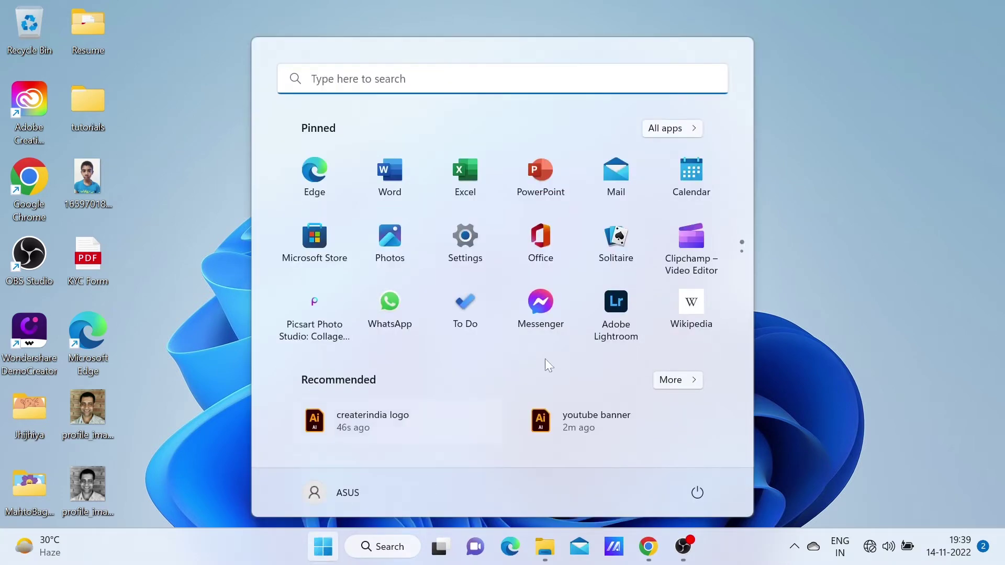
left_click(662, 129)
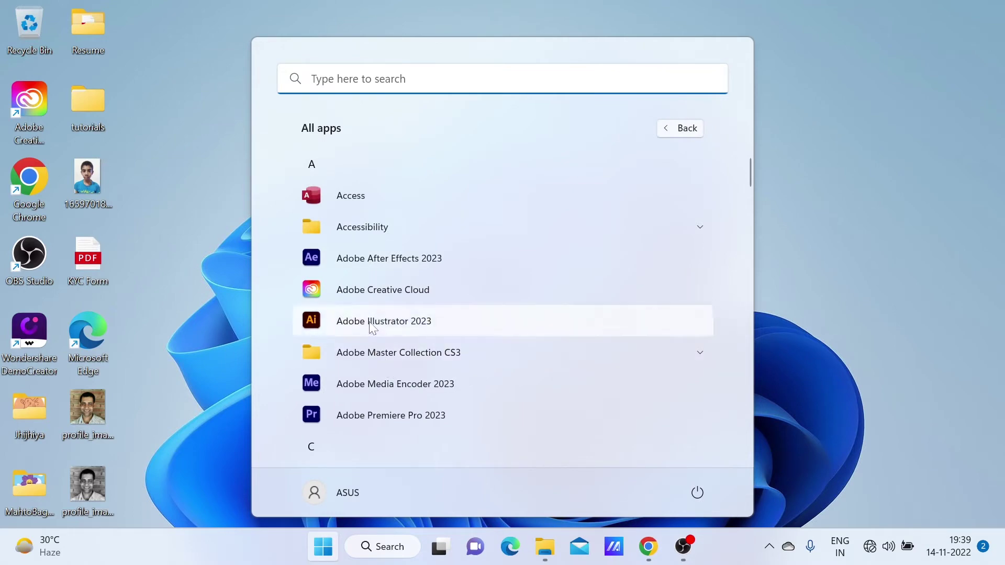
left_click(372, 323)
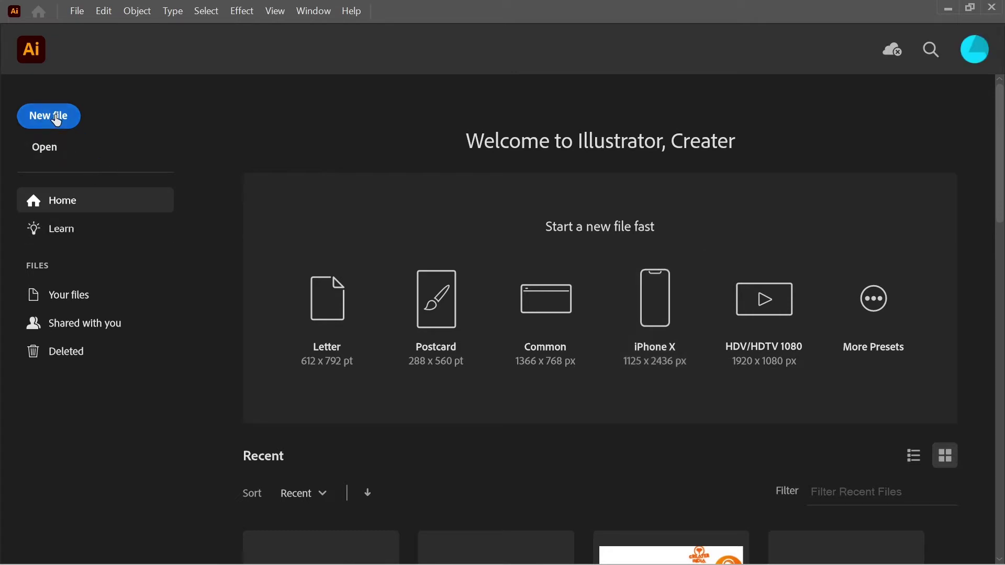
Start a new file from the Art & Illustration preset and name it "Leather Bags".
left_click(57, 120)
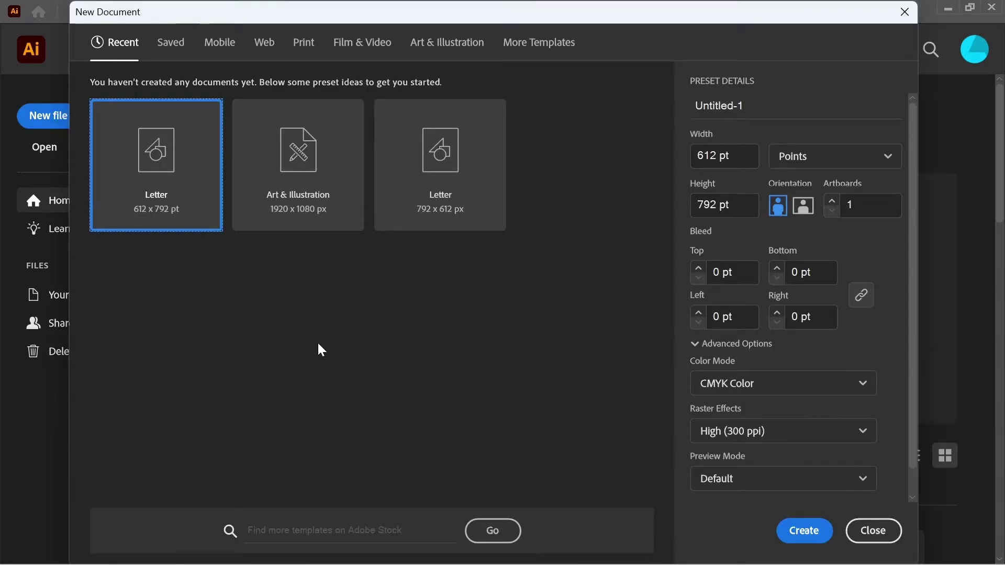
left_click(300, 166)
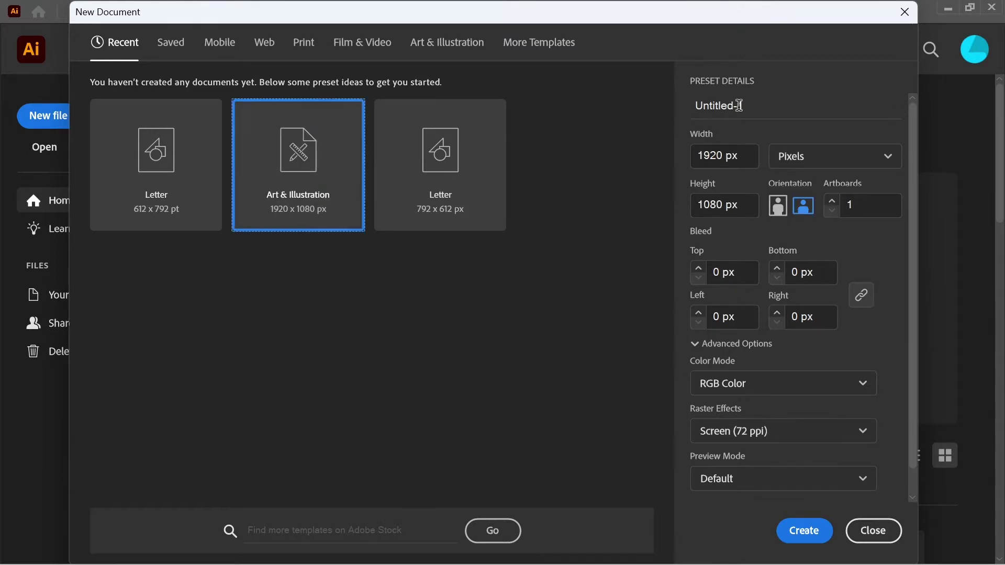
left_click(755, 104)
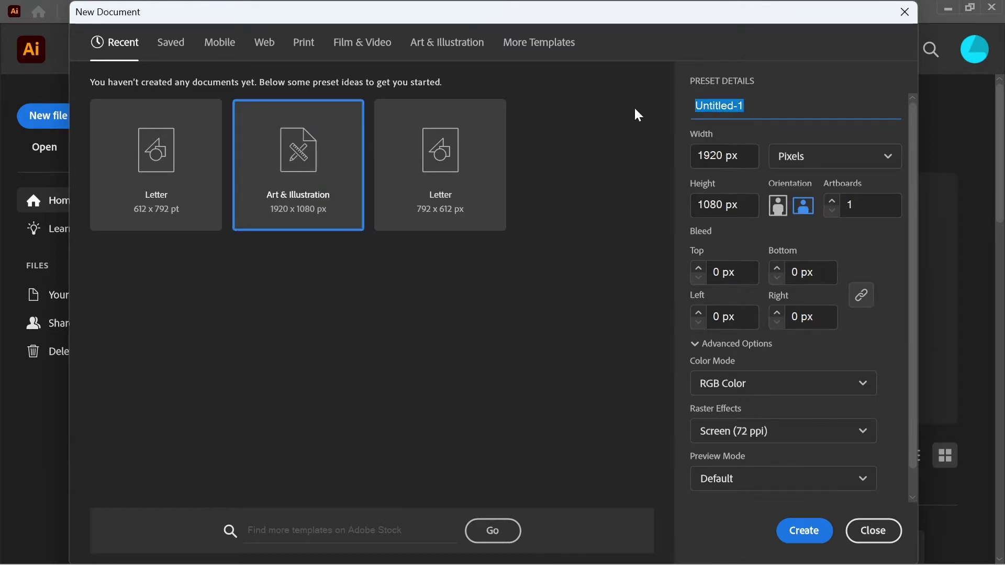
type("Le")
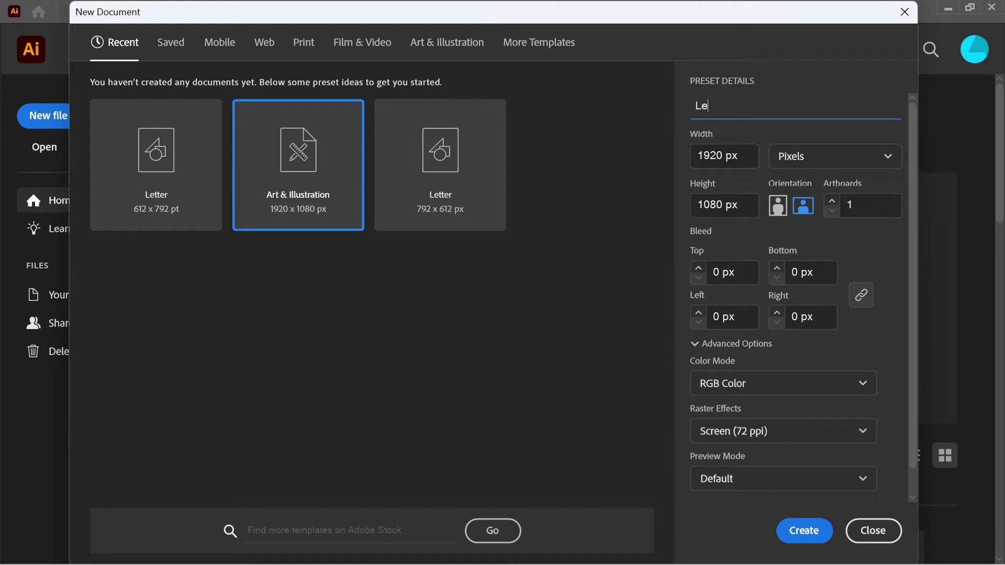
type("ather Bags")
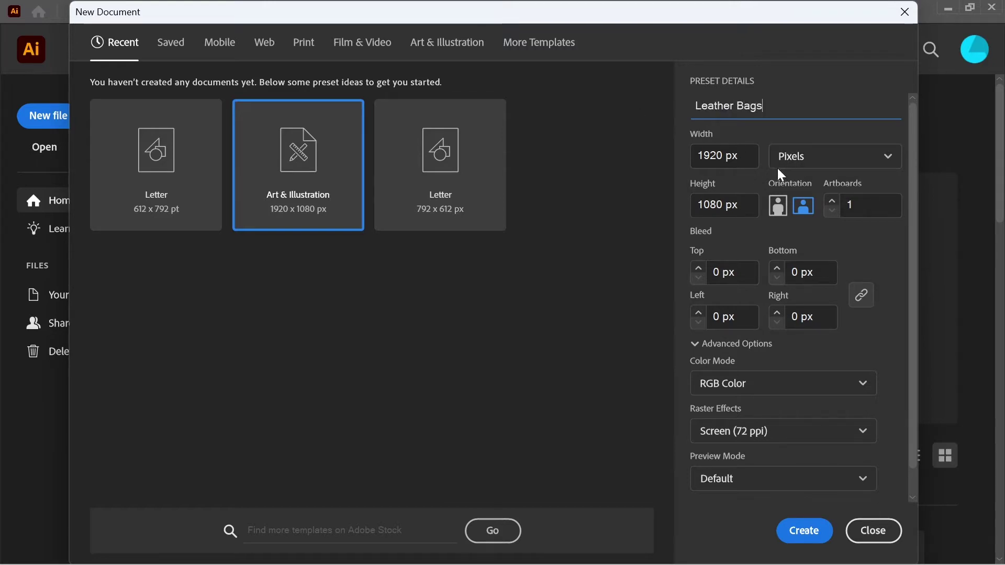
Set the new document's width and height to 800 px each and create it.
key("Tab")
type("800")
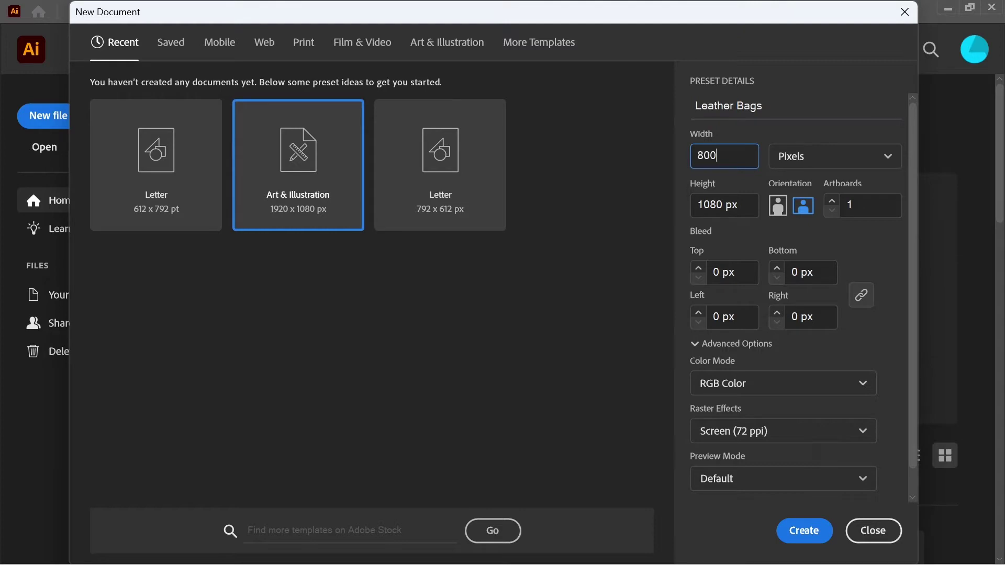
key("Tab")
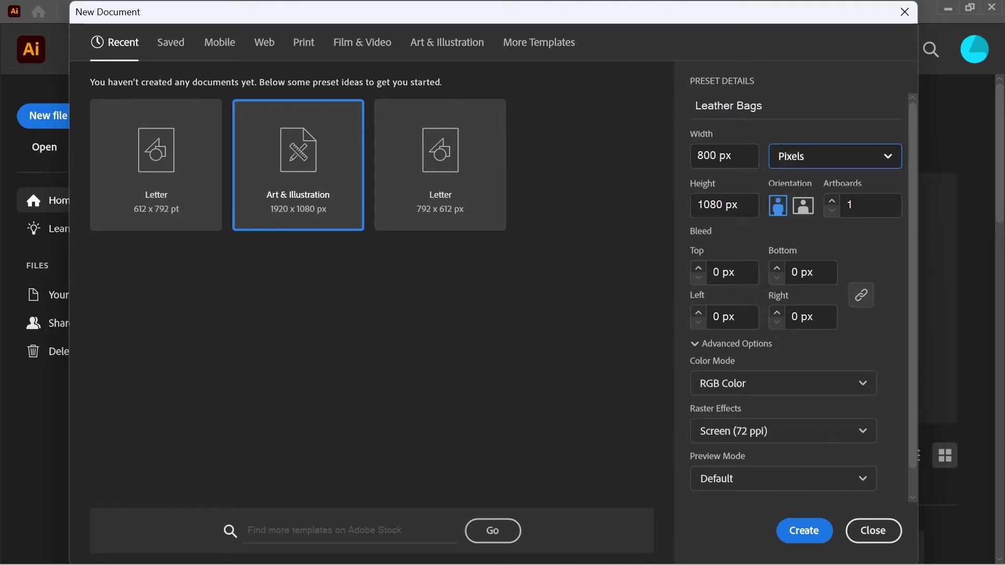
key("Tab")
type("800")
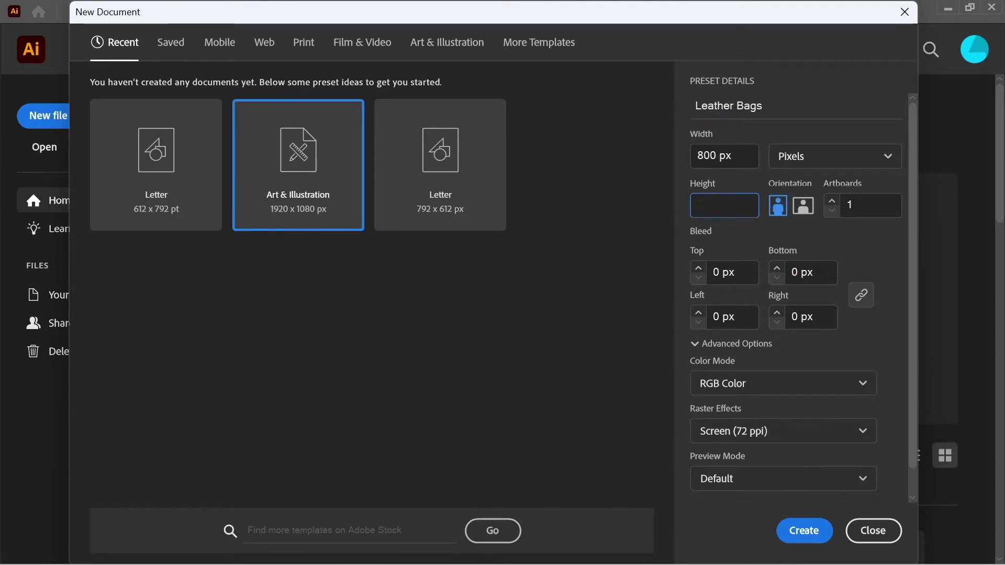
key("Tab")
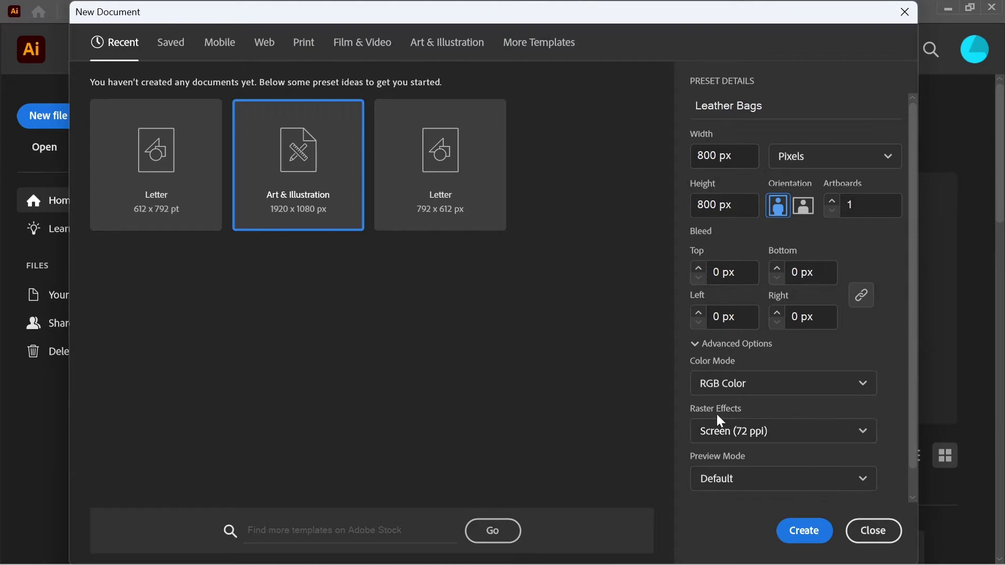
left_click(806, 534)
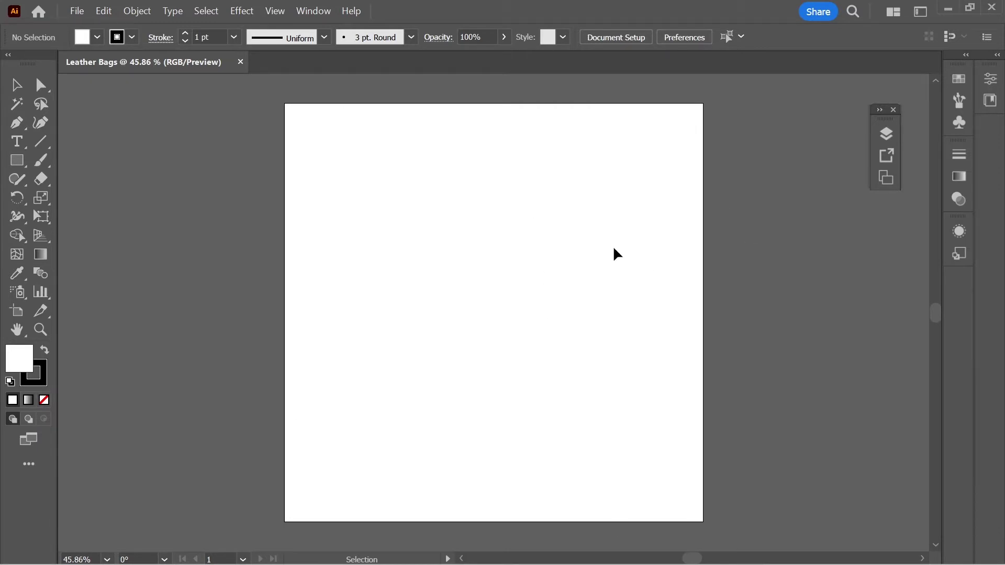
Rename Layer 1 as "body".
scroll(616, 254, "up", 2)
scroll(616, 253, "down", 1)
scroll(617, 253, "down", 1)
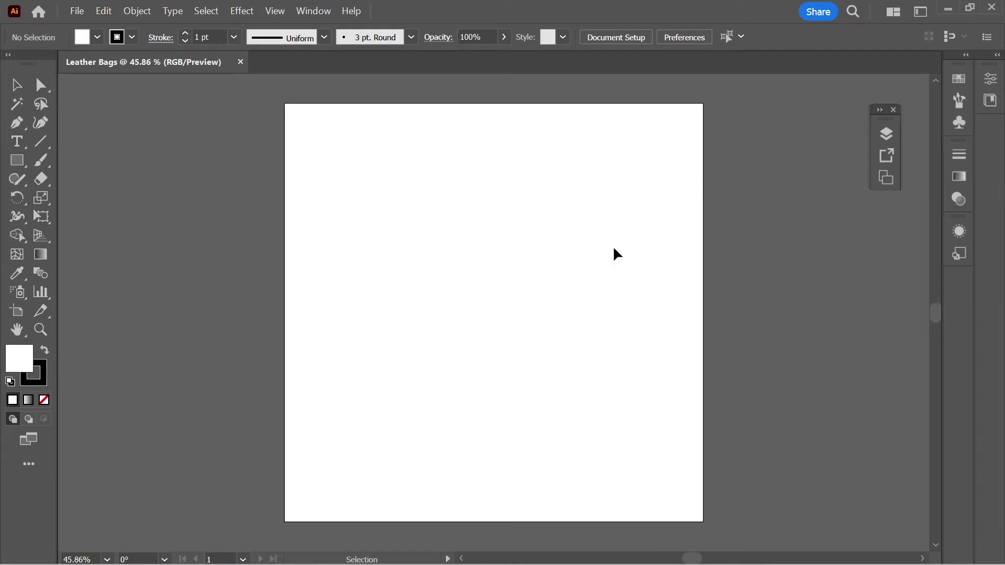
left_click(888, 137)
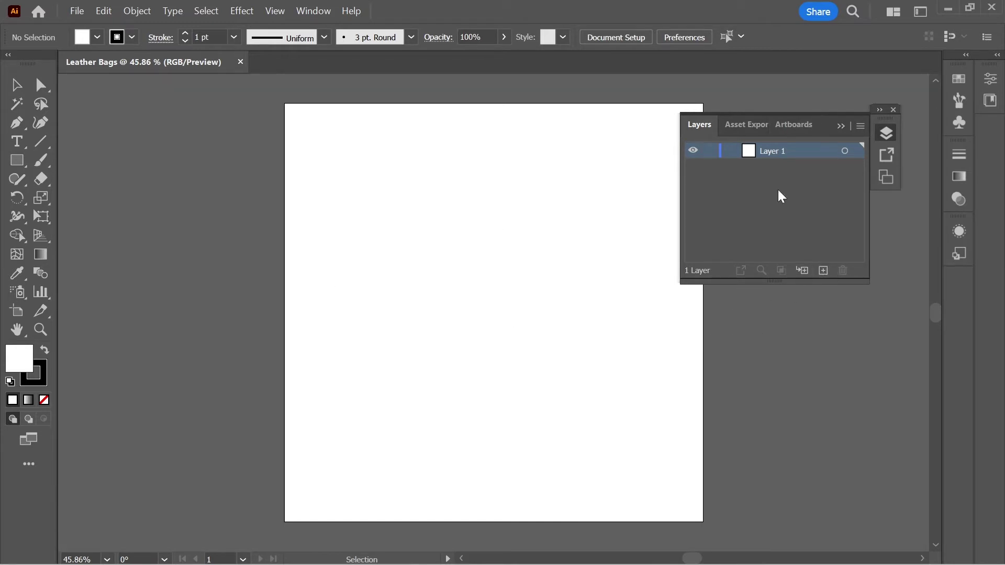
double_click(775, 152)
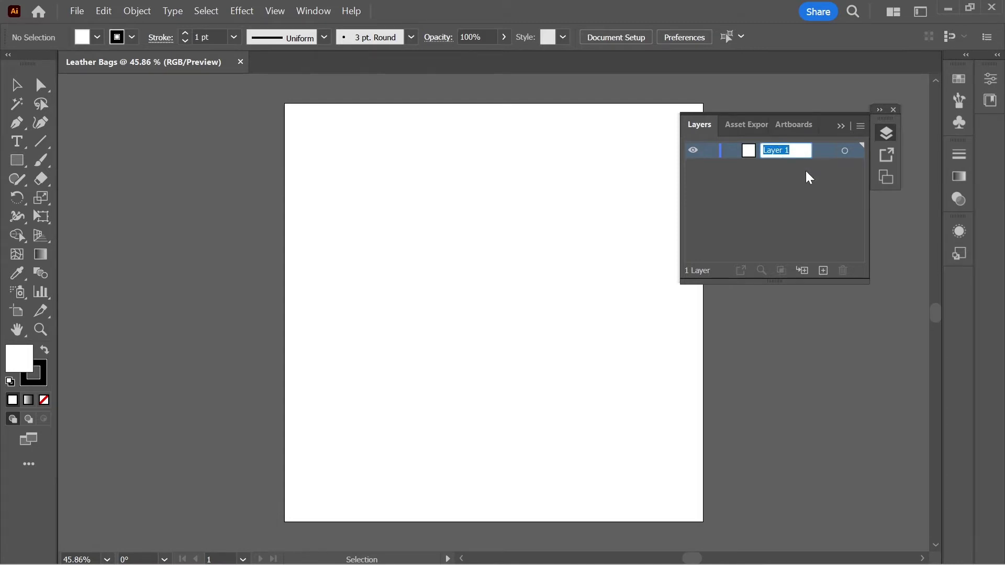
type("boo")
left_click(803, 218)
Draw a slightly wide rectangle for the bag body and move it to the artboard's horizontal centre.
left_click(18, 161)
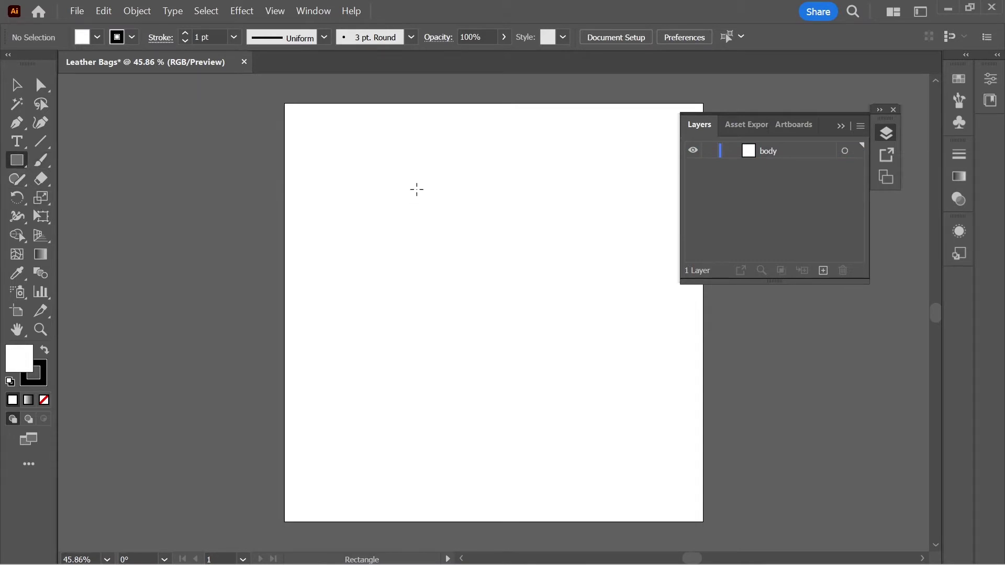
left_click_drag(403, 186, 464, 301)
key("ctrl+z")
left_click_drag(401, 272, 545, 409)
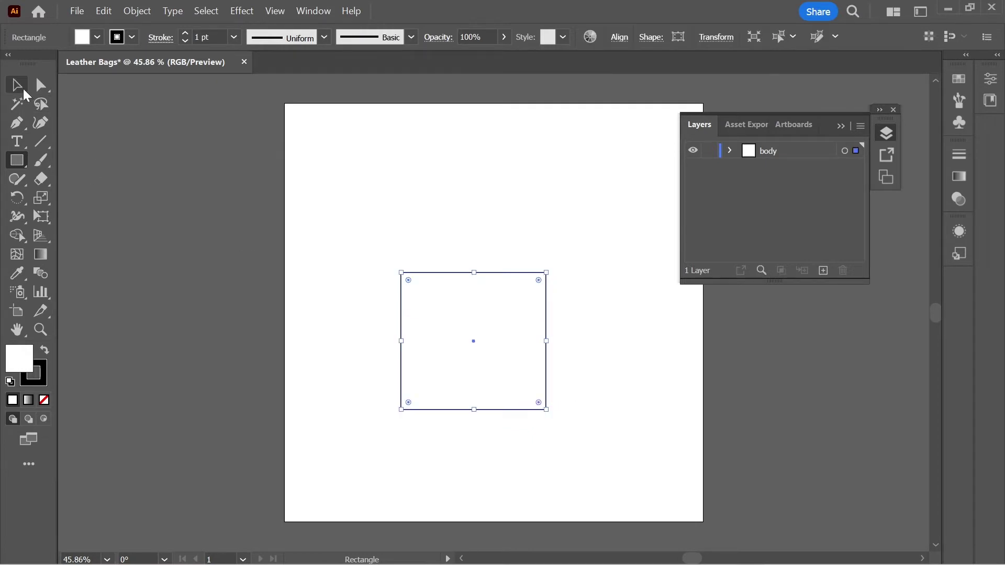
left_click(16, 85)
left_click_drag(496, 273, 516, 259)
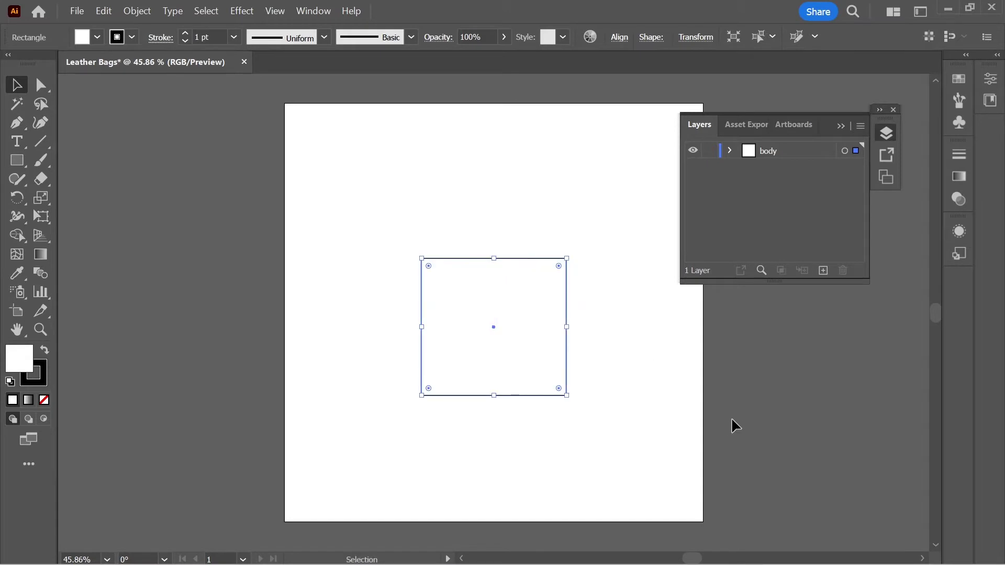
Rename the body layer as "bag body" and add a new layer named "body left".
double_click(768, 150)
type("bag")
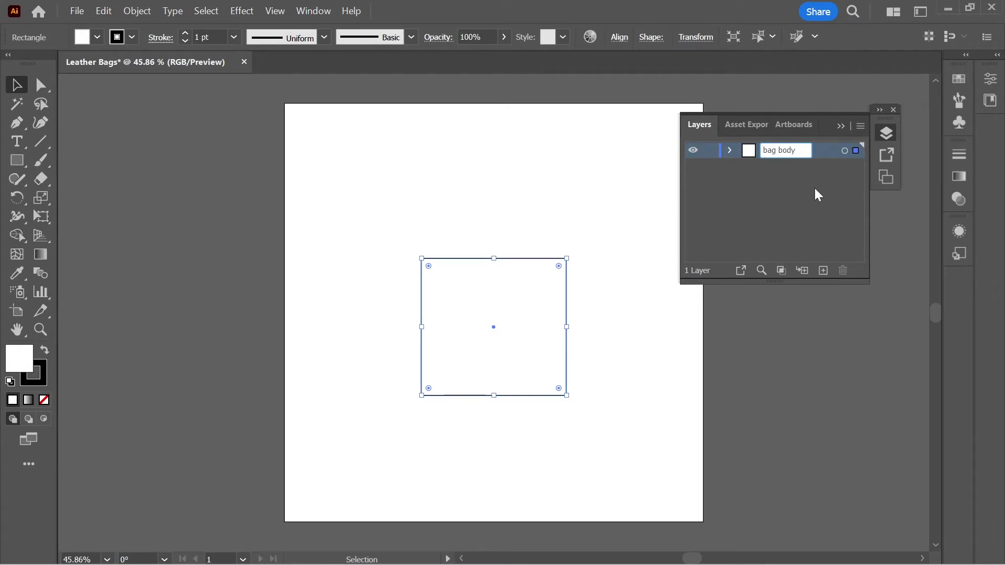
left_click(824, 272)
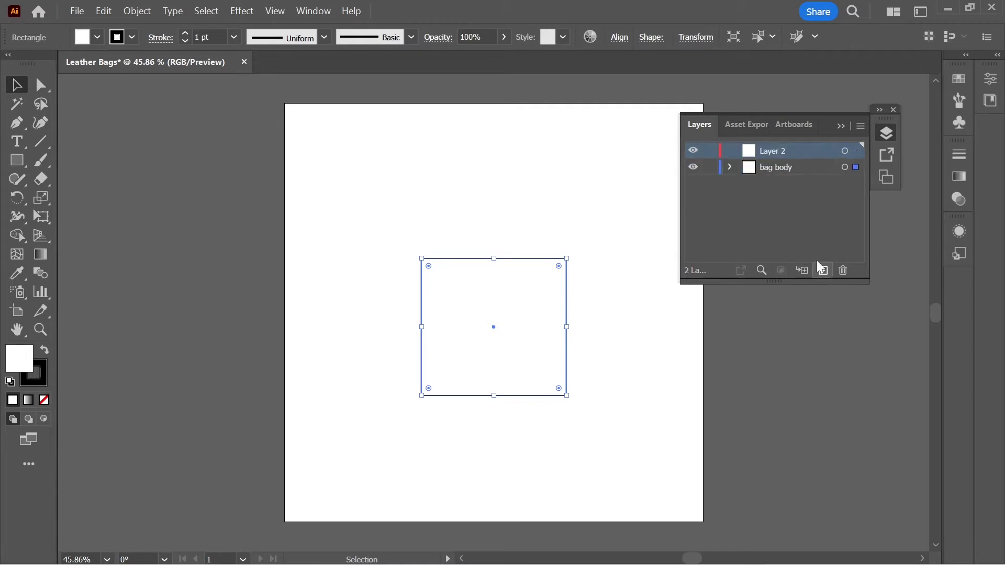
double_click(775, 155)
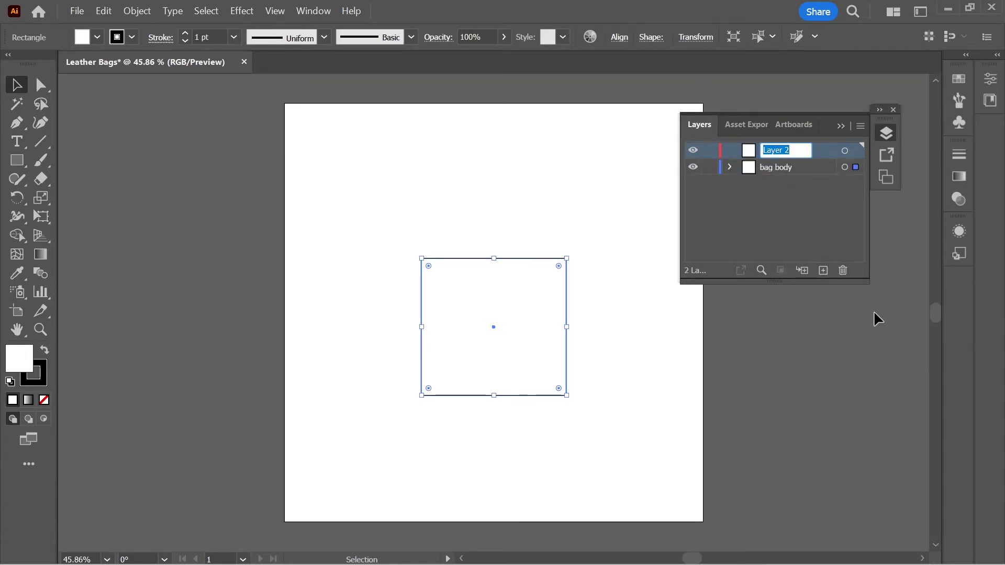
type("body left")
left_click(790, 226)
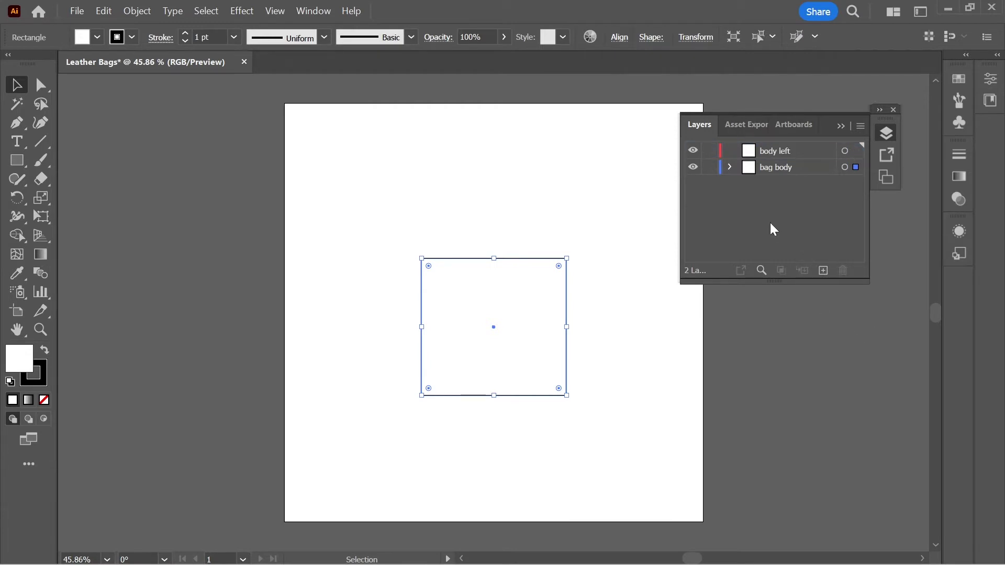
Draw a narrow full-height rectangle against the bag body's left edge and remove its lower-left anchor point to form a triangle.
left_click(16, 161)
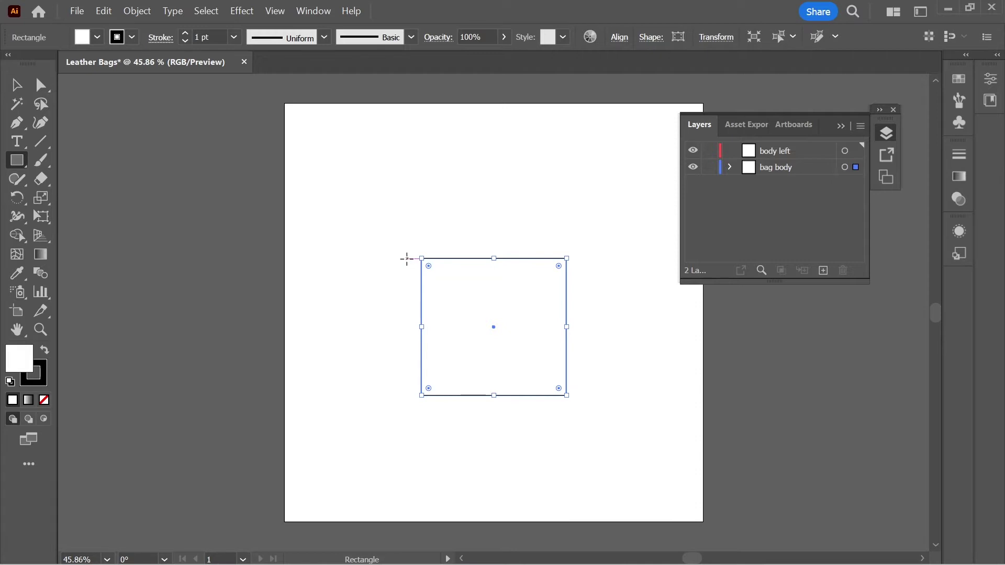
left_click_drag(400, 259, 422, 397)
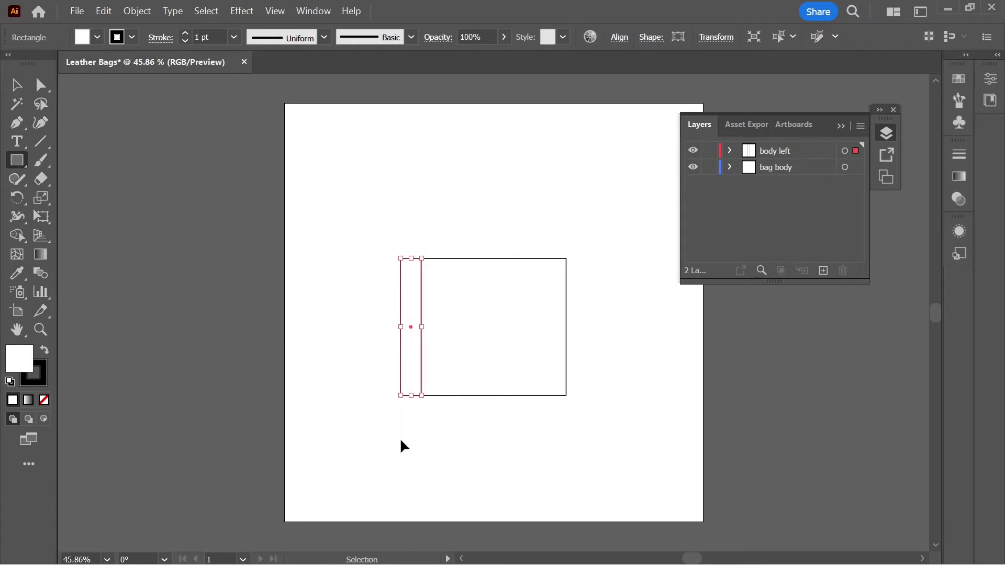
key("a")
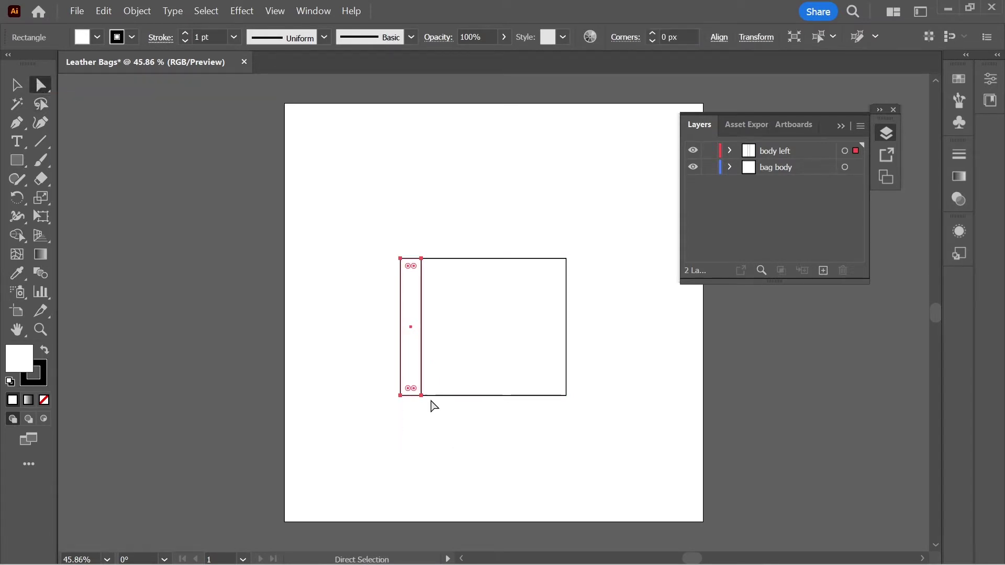
left_click(401, 397)
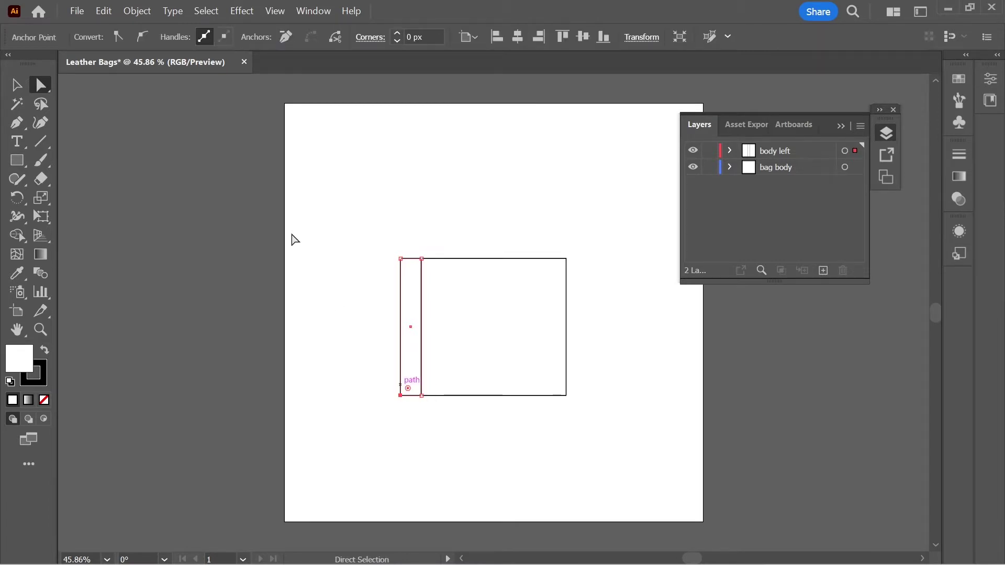
left_click(285, 38)
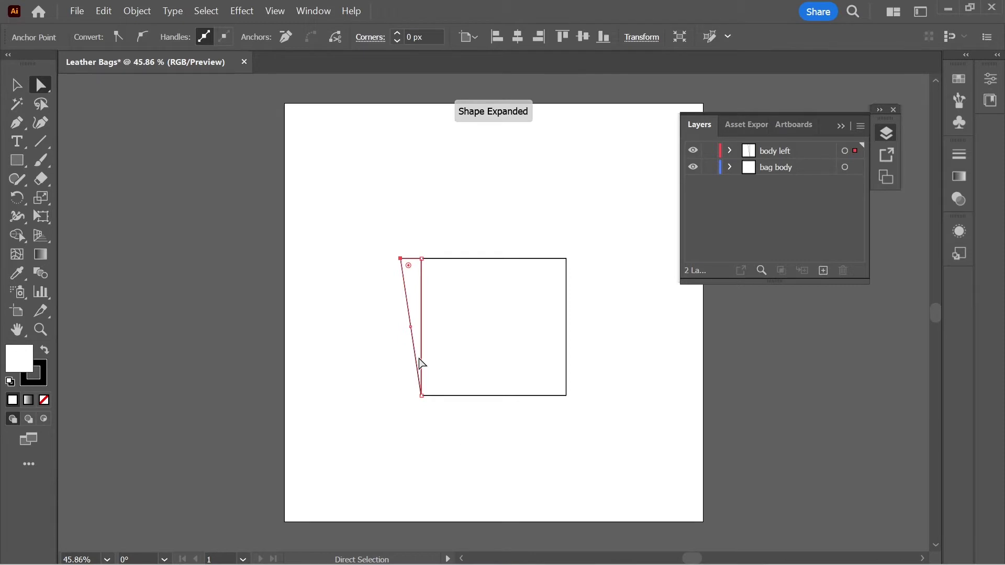
Move the side triangle's upper-left anchor point slightly outward along the bag's top line.
key("ctrl+equal")
key("ctrl+equal")
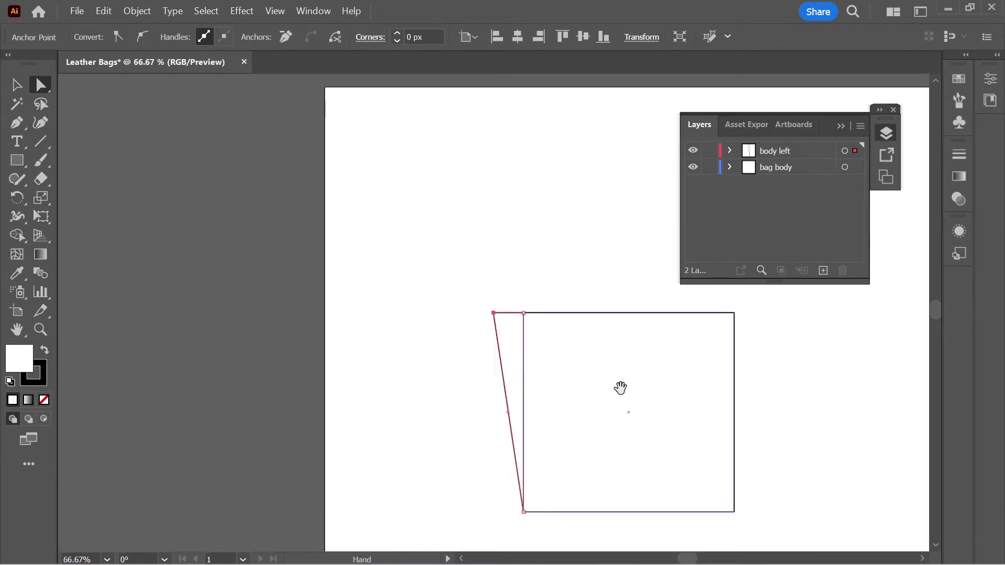
left_click_drag(620, 387, 487, 329)
key("ctrl+equal")
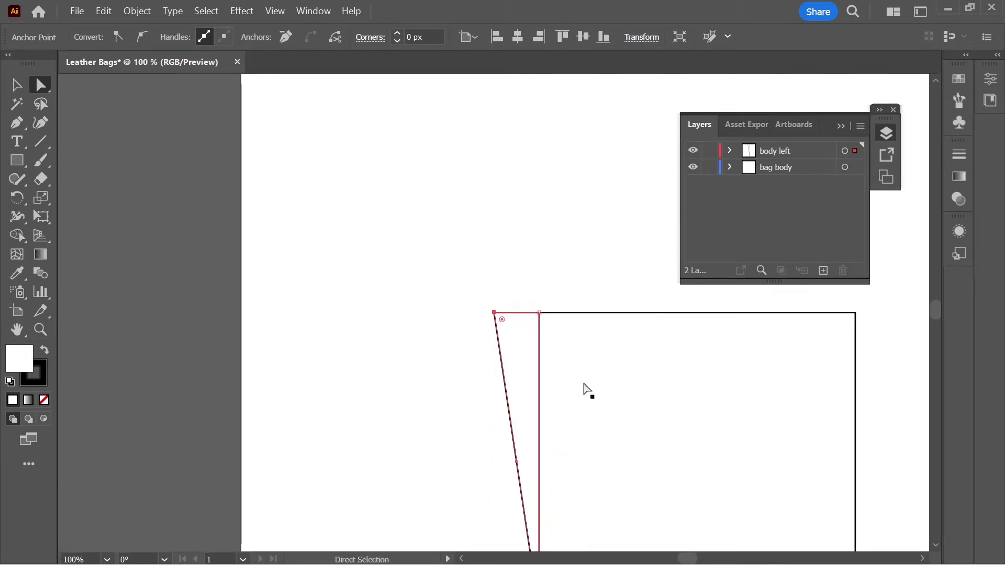
left_click_drag(625, 437, 495, 316)
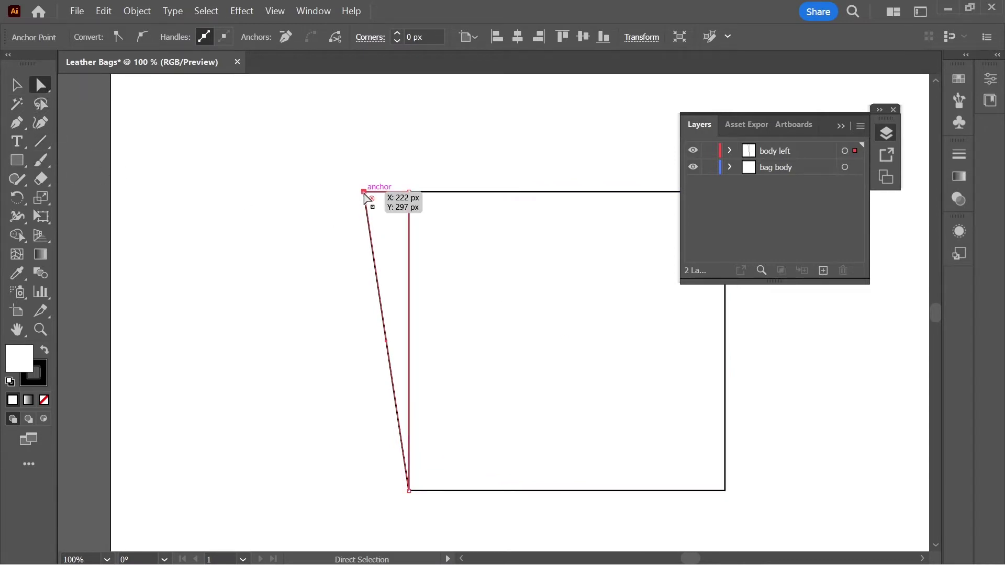
left_click_drag(364, 193, 358, 191)
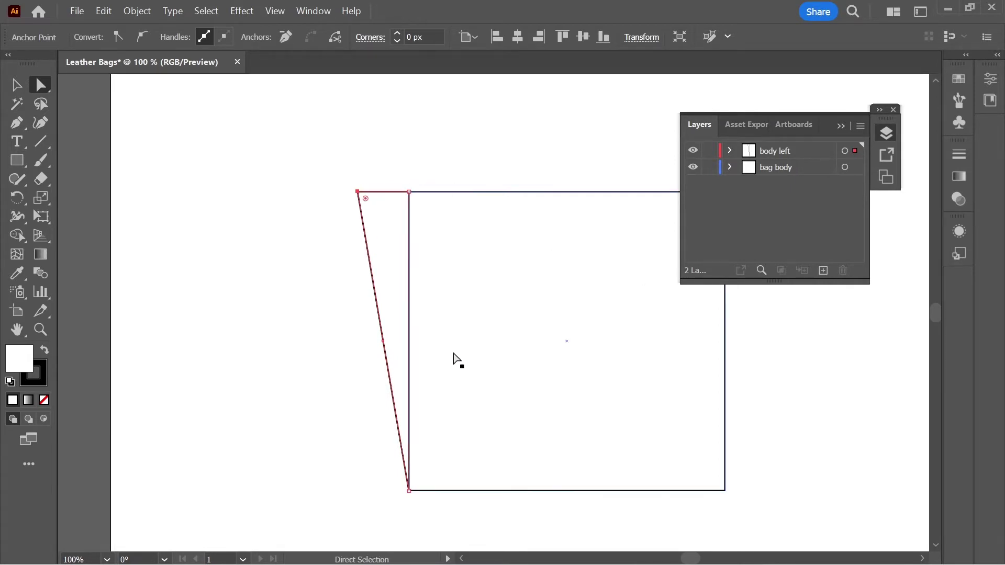
scroll(553, 397, "right", 3)
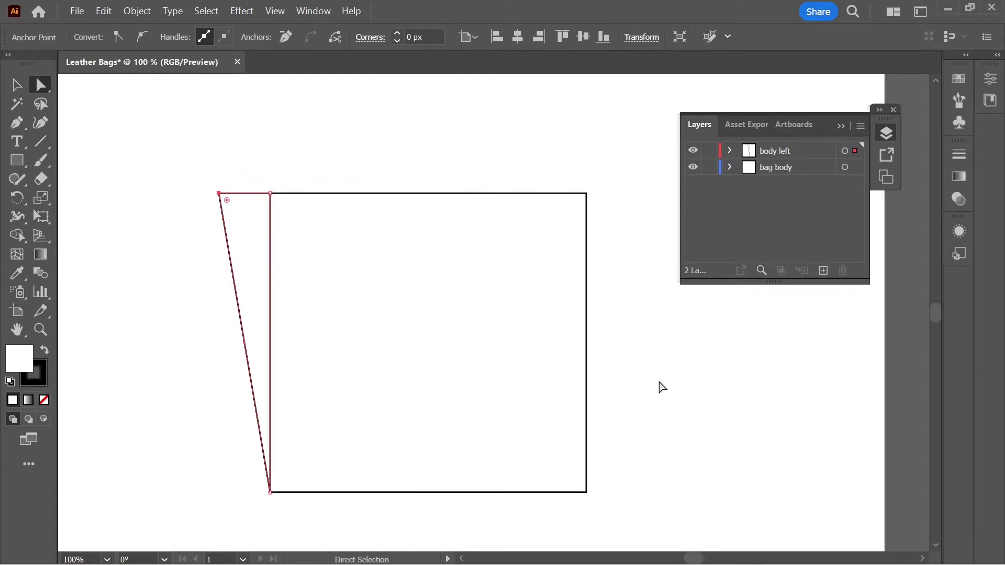
left_click(16, 85)
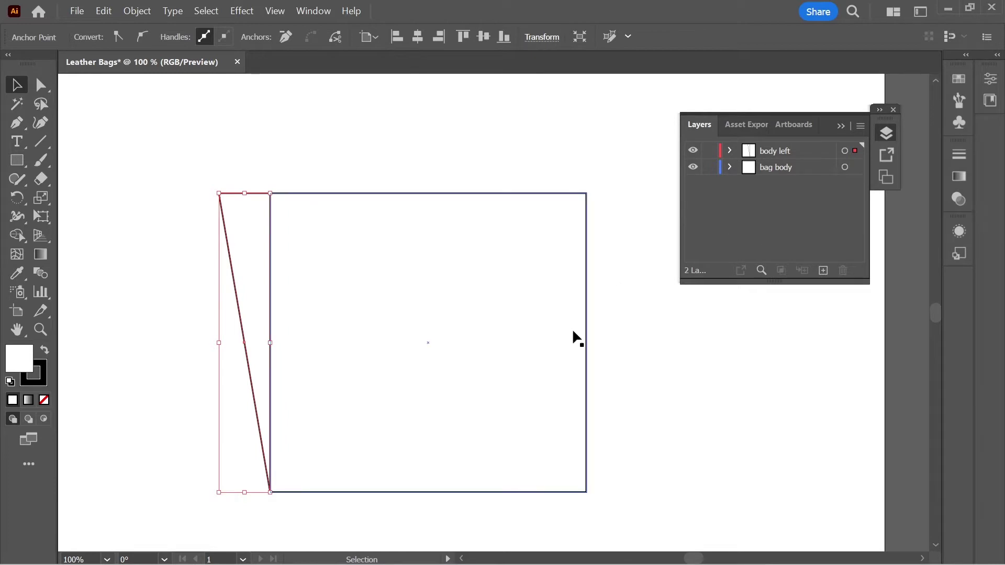
key("ctrl")
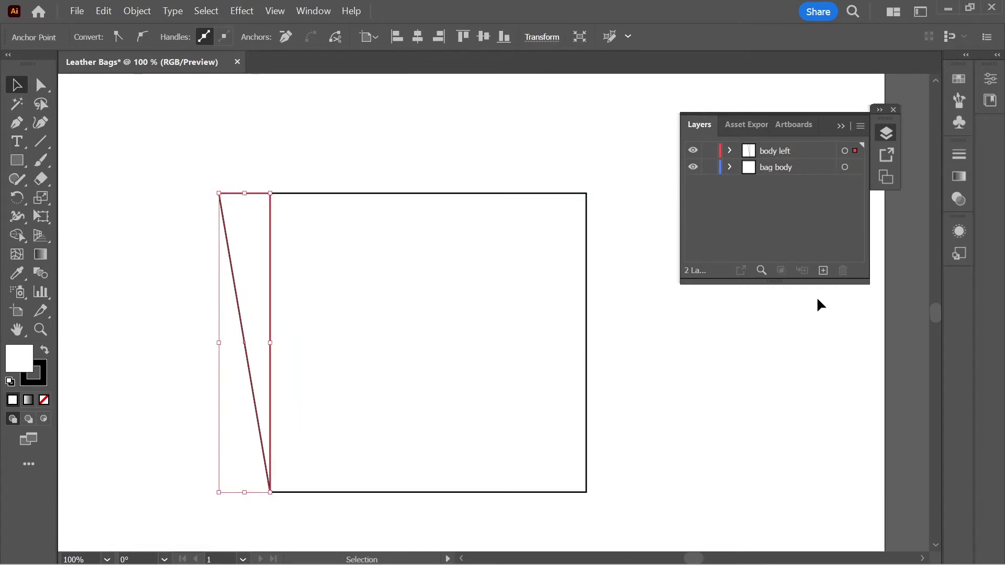
Add a new layer above the existing ones and name it "body right".
left_click(823, 270)
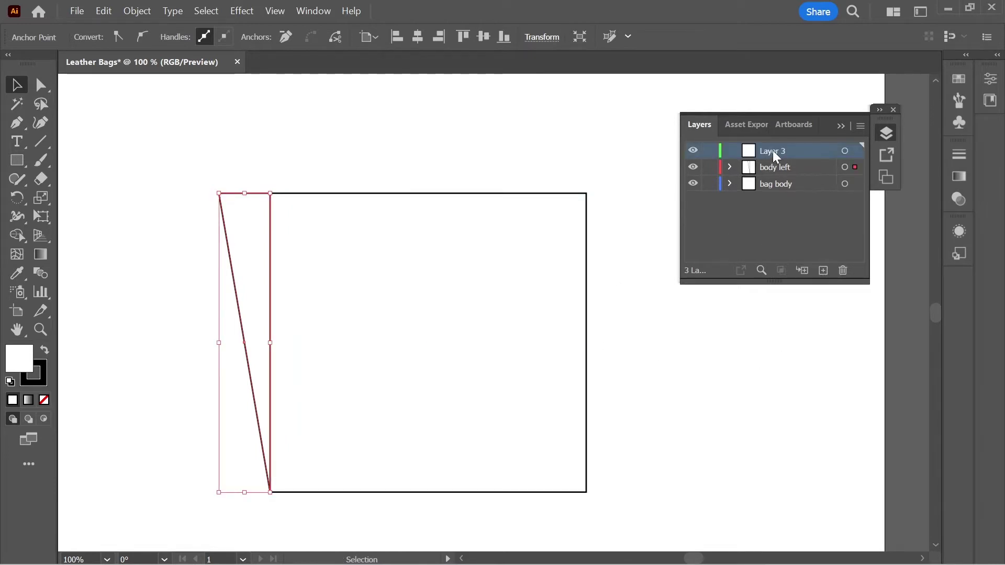
double_click(777, 151)
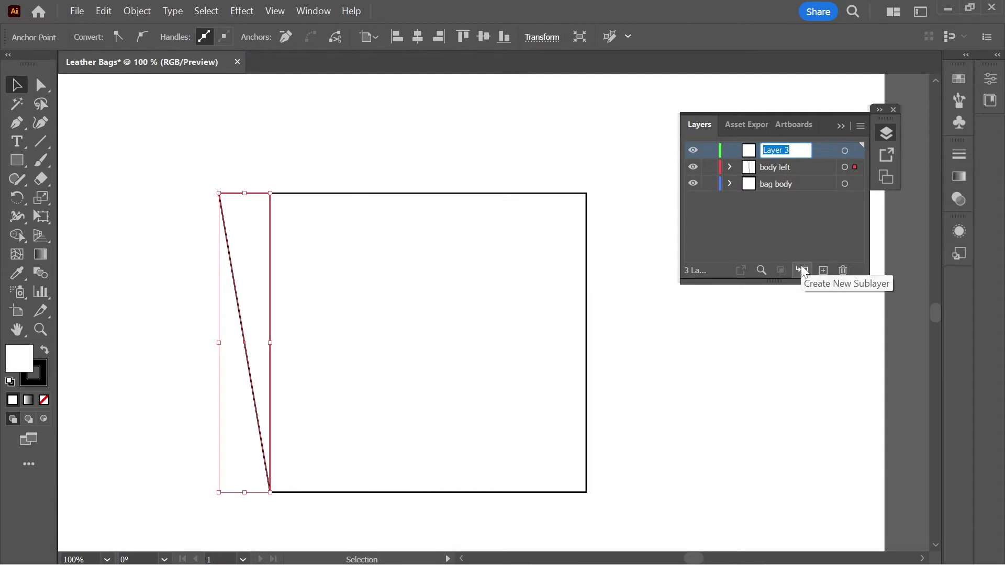
type("body right")
left_click(787, 228)
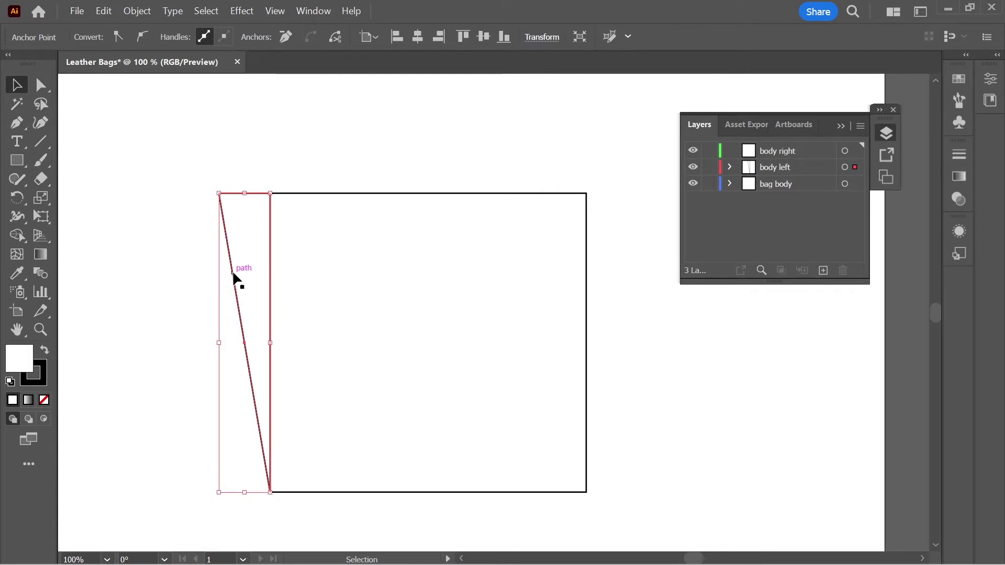
Copy the side triangle onto the "body right" layer, mirror it horizontally and fit it against the bag body's right edge.
key("ctrl+c")
key("ctrl+v")
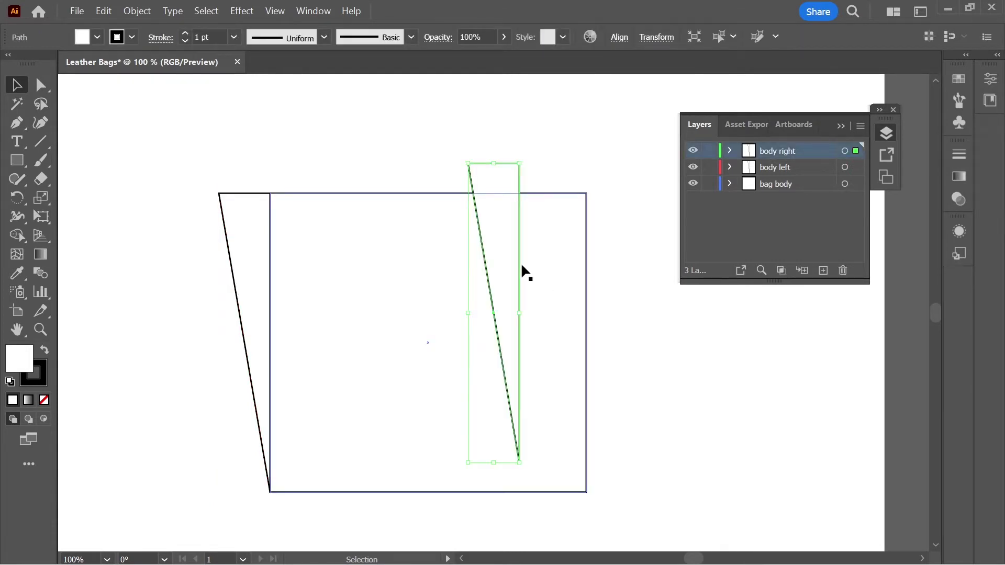
mouse_move(468, 312)
left_mouse_down()
mouse_move(637, 319)
mouse_move(619, 312)
left_mouse_up()
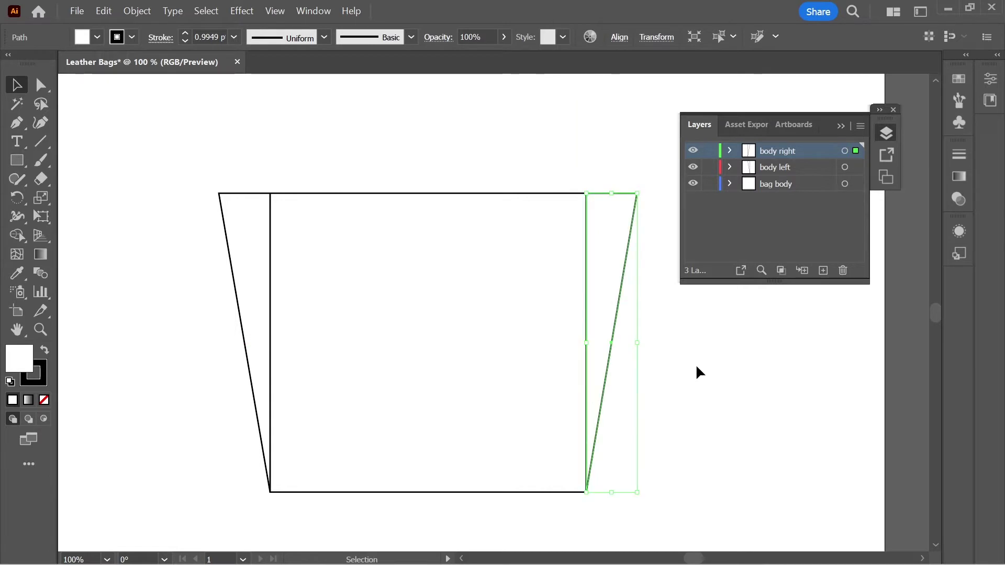
left_click(697, 372)
Select the bag body and both side triangles together and show their alignment options.
left_click_drag(184, 157, 649, 524)
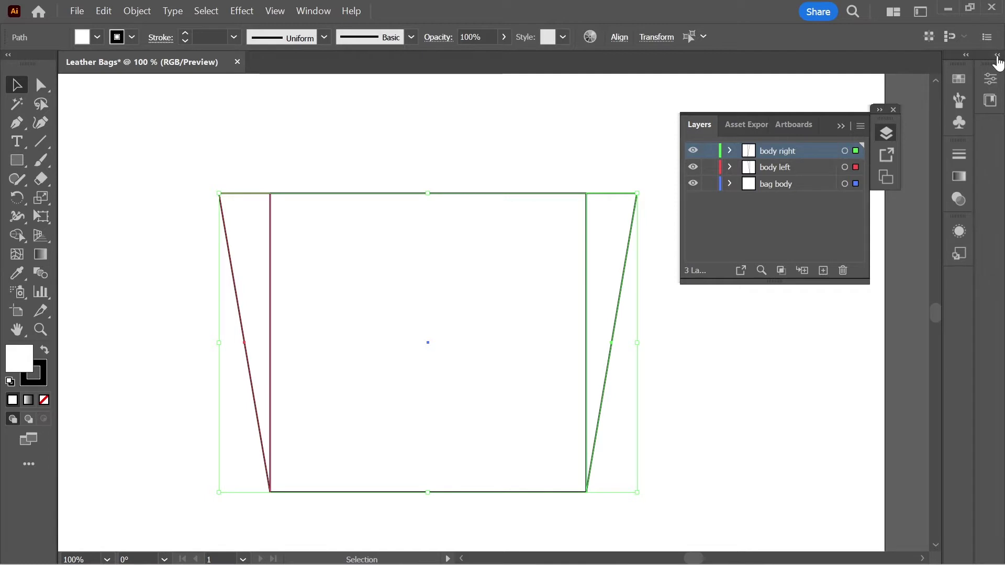
left_click(997, 56)
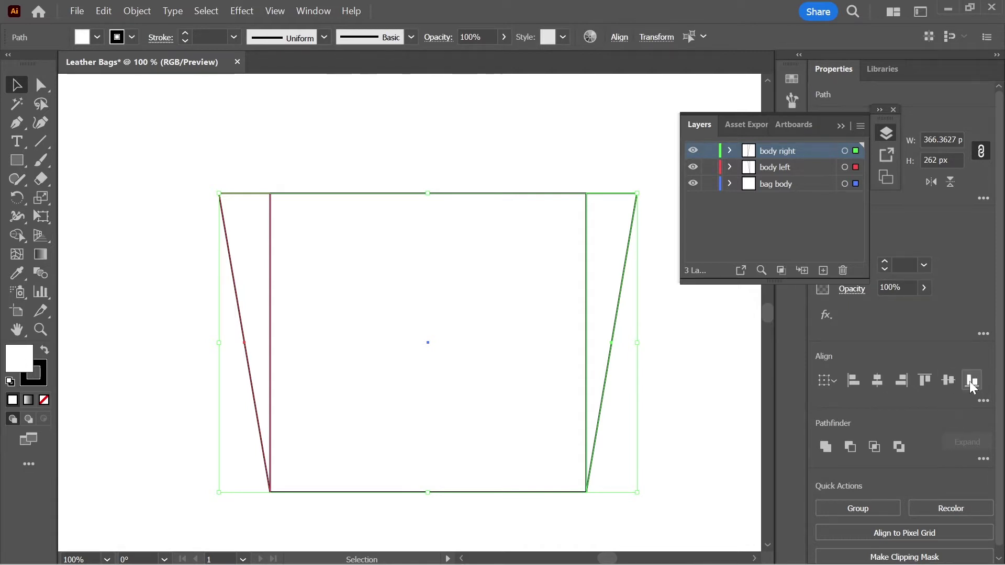
left_click(681, 404)
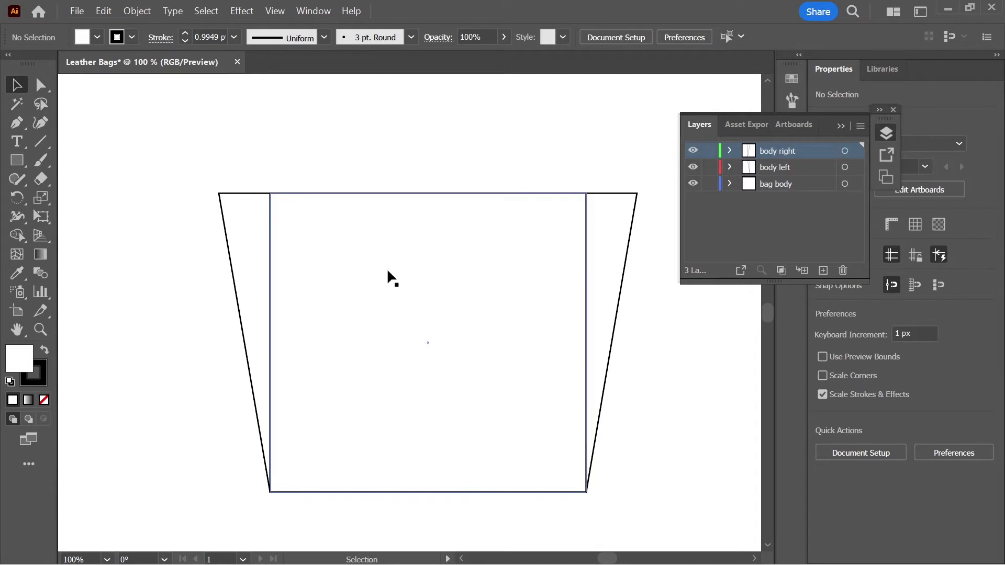
Add a new layer at the top of the layer stack and name it "handle".
left_click(823, 270)
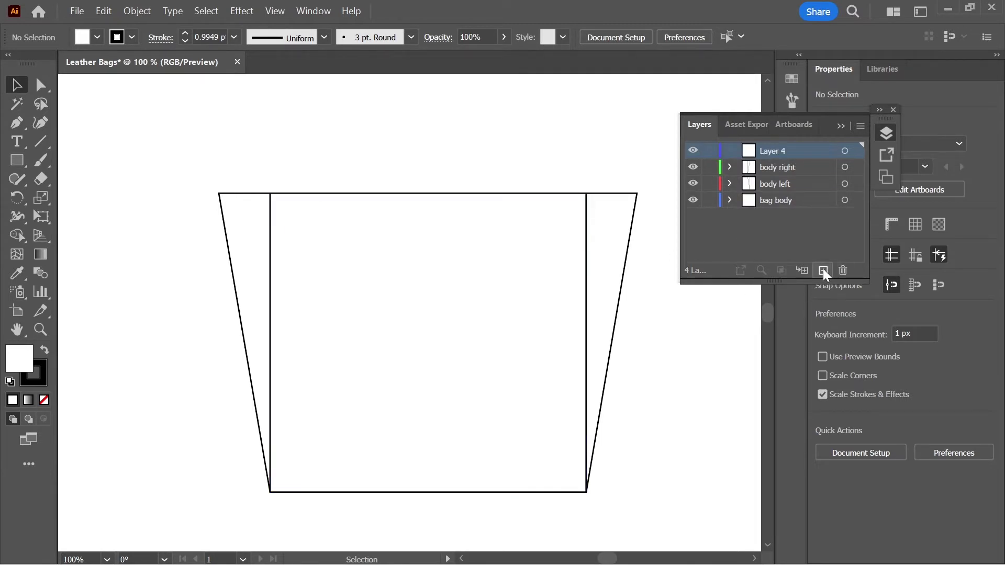
double_click(774, 150)
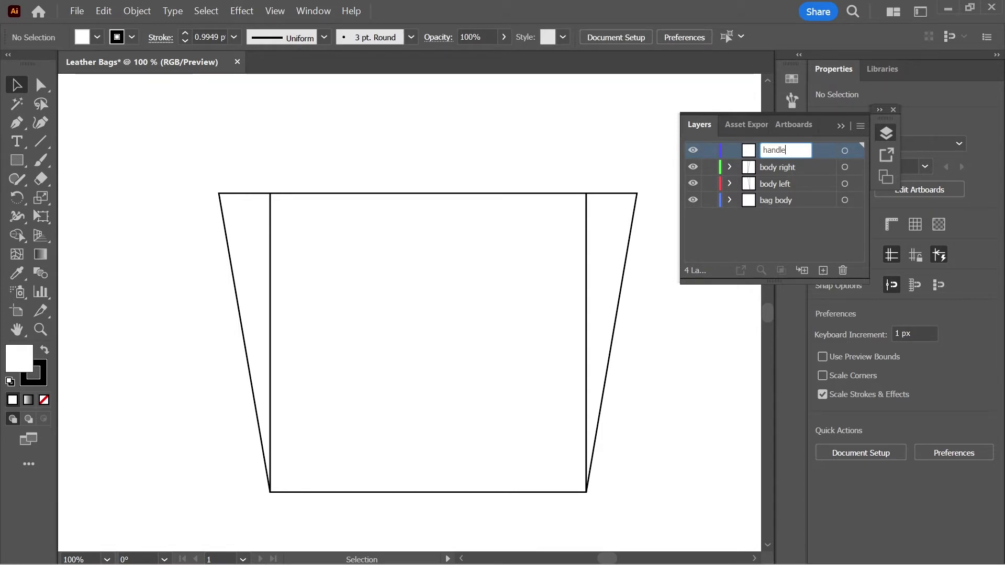
key("Return")
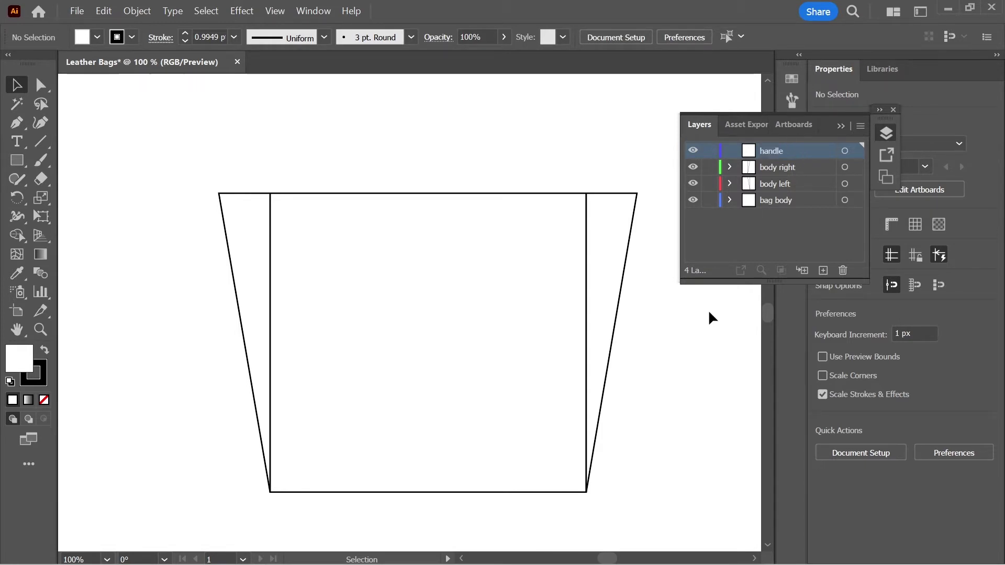
Draw an open handle path with the Pen tool, about 92 px wide and 202 px tall, with straight sides and an arched top.
scroll(649, 369, "up", 3)
left_click(16, 123)
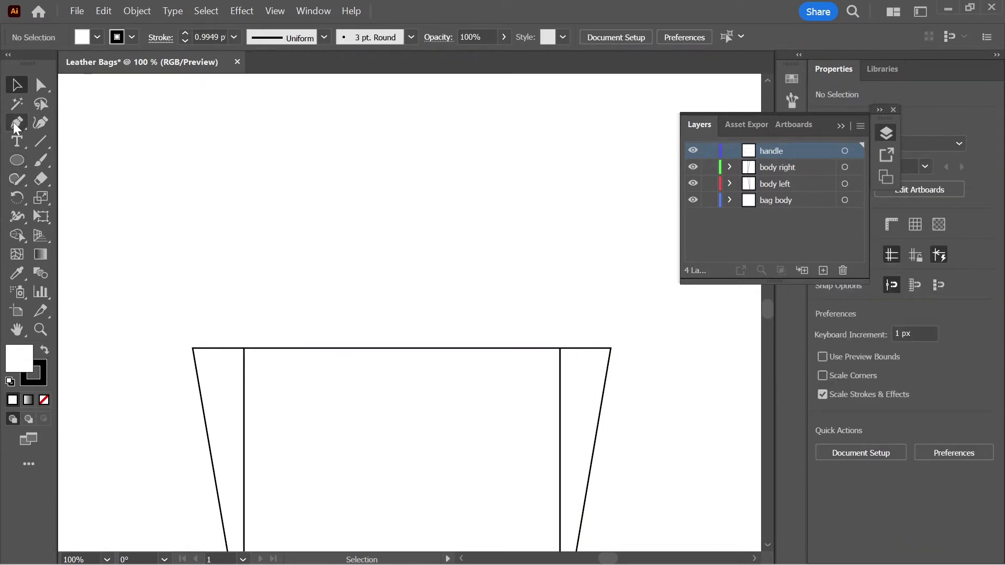
left_click(323, 407)
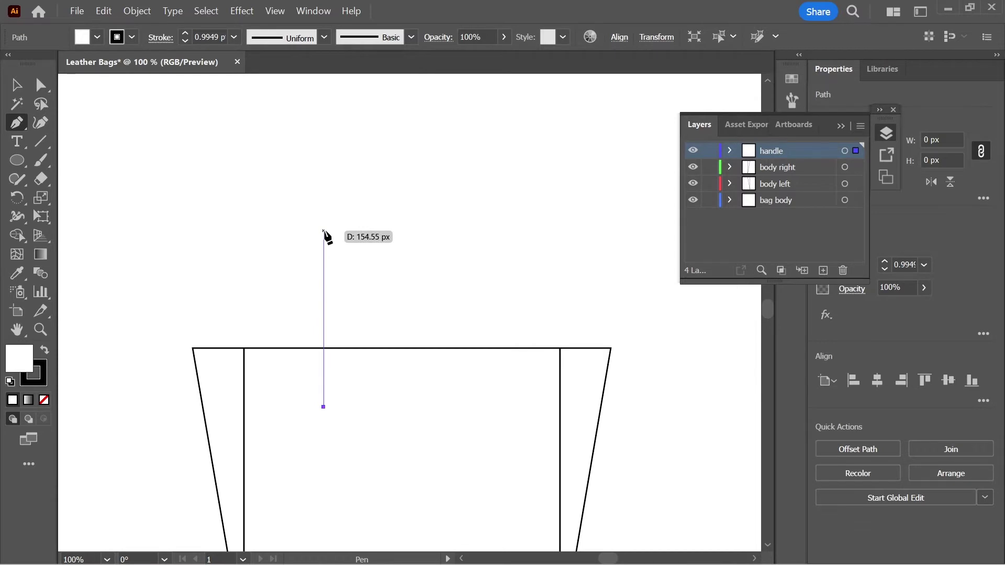
left_click(323, 231)
left_click_drag(379, 182, 422, 179)
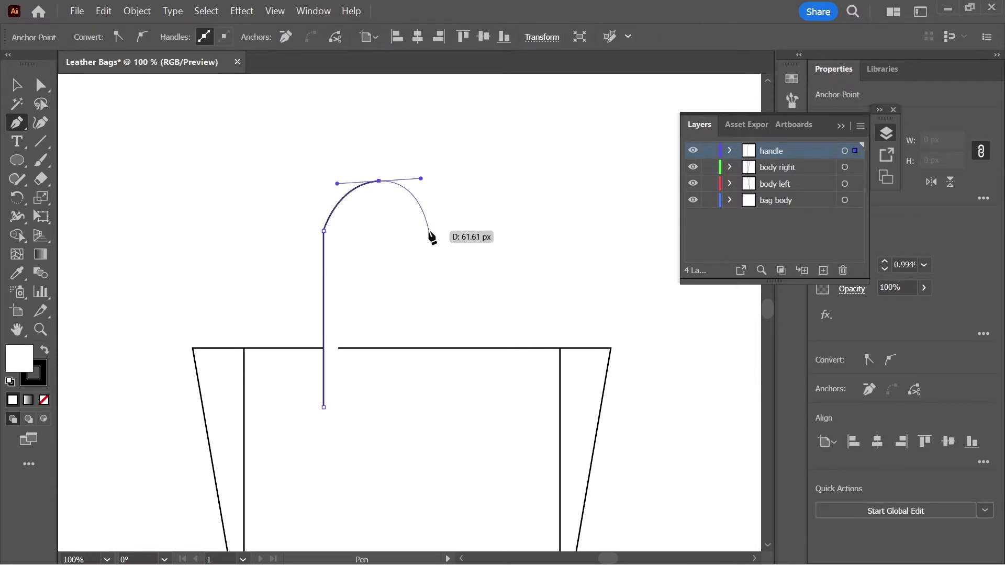
left_click(429, 231)
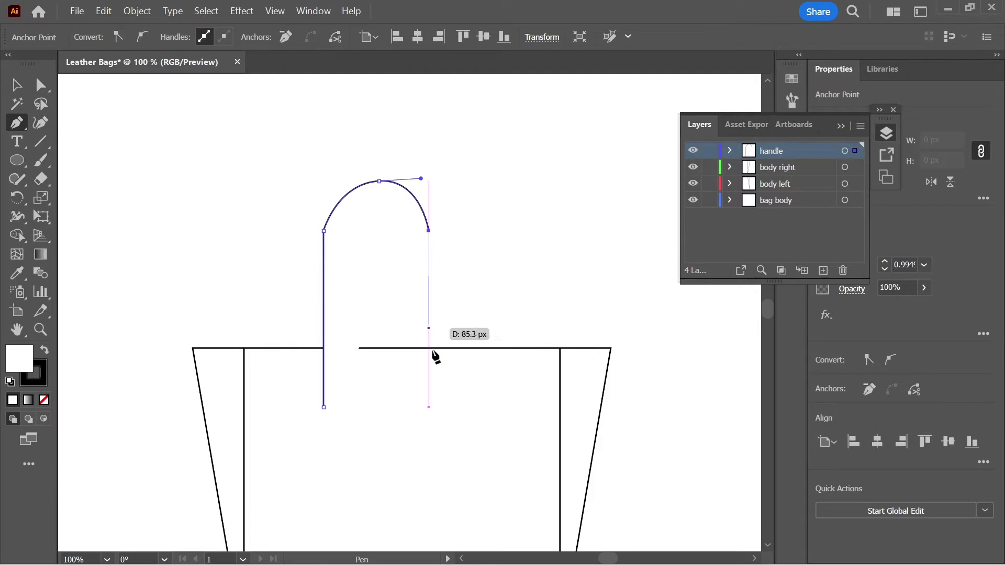
left_click(429, 408)
Move the handle toward the bag's centre and set its fill to None.
key("v")
left_click_drag(430, 269, 455, 265)
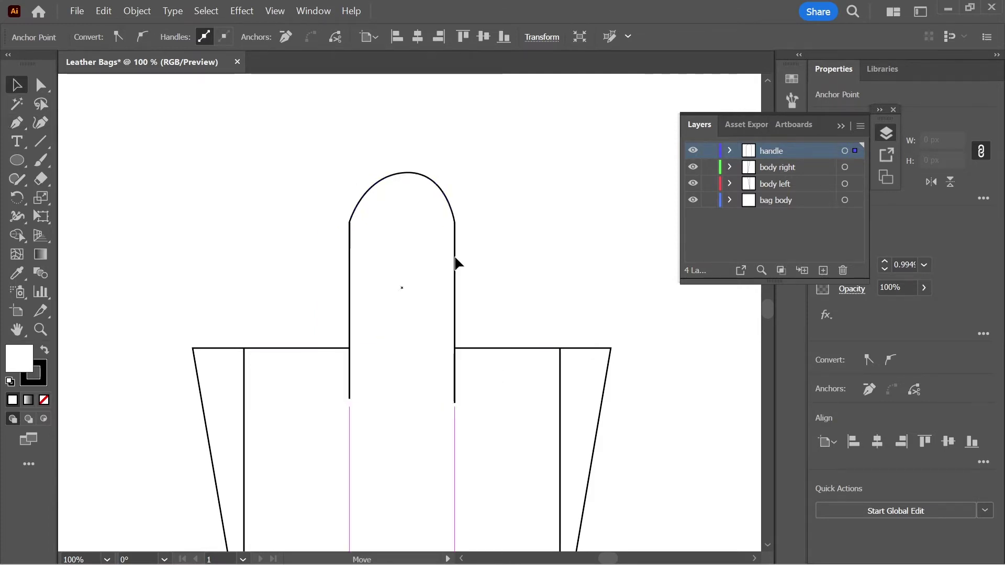
left_click(82, 37)
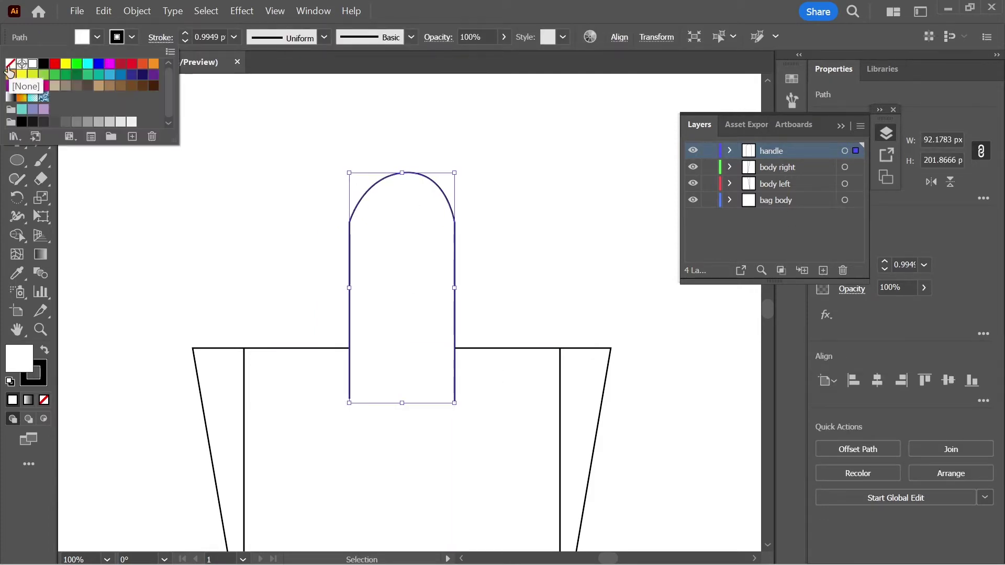
left_click(11, 63)
left_click(580, 288)
left_click(408, 173)
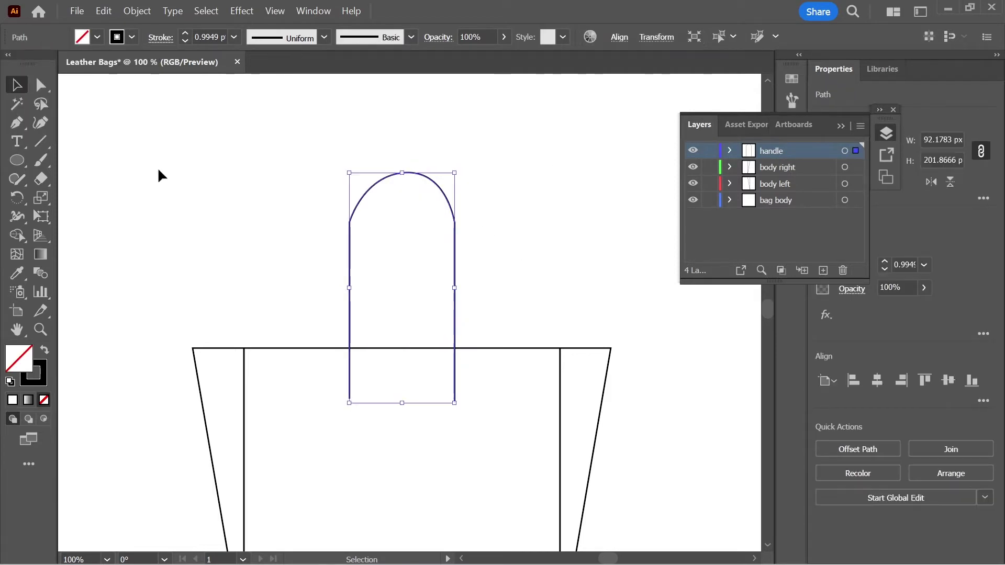
Shift the anchor point at the handle's peak toward the centre and adjust its direction handles to even out the arch.
left_click(40, 85)
key("ctrl+plus")
key("ctrl+plus")
left_click(279, 289)
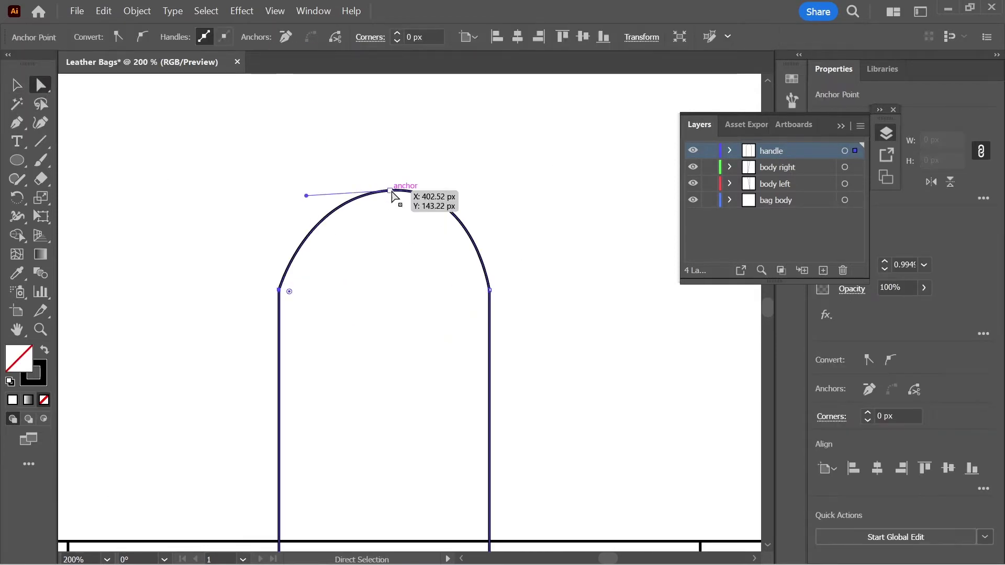
left_click_drag(394, 188, 378, 187)
left_click_drag(463, 183, 482, 168)
mouse_move(297, 164)
left_mouse_down()
mouse_move(283, 164)
mouse_move(308, 164)
left_mouse_up()
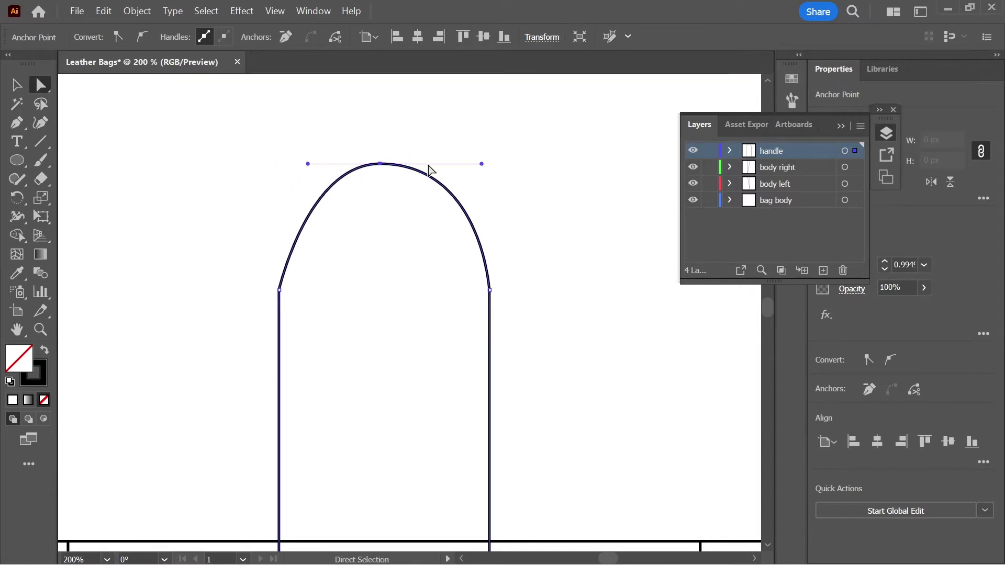
left_click_drag(481, 164, 463, 161)
left_click_drag(380, 164, 379, 186)
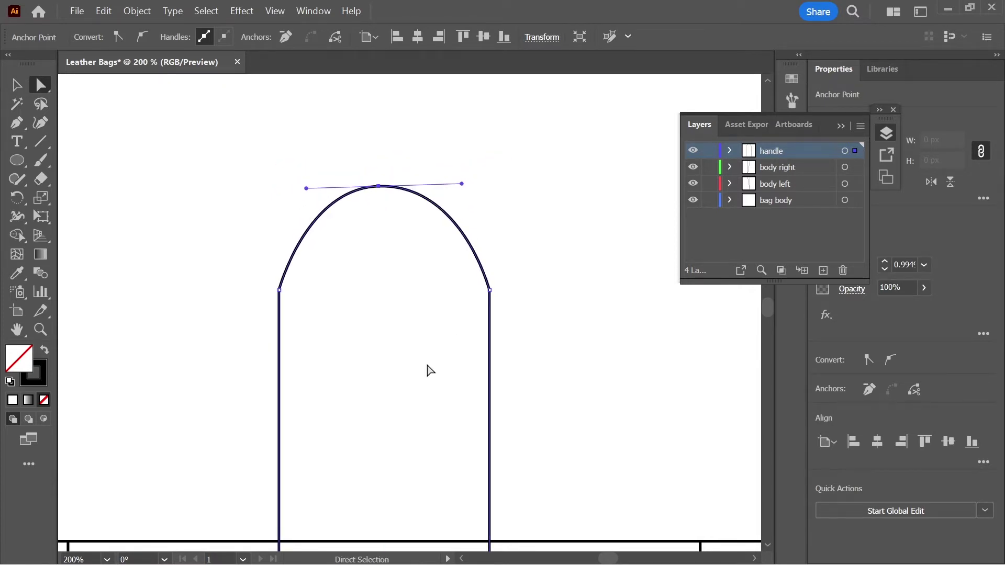
Widen the handle path to about 103 px.
left_click(279, 290)
scroll(544, 296, "down", 3)
scroll(545, 295, "up", 2)
key("v")
left_click_drag(490, 343, 514, 345)
left_click(565, 330)
key("ctrl+minus")
key("ctrl+minus")
left_click(461, 293)
key("ctrl+plus")
key("ctrl+plus")
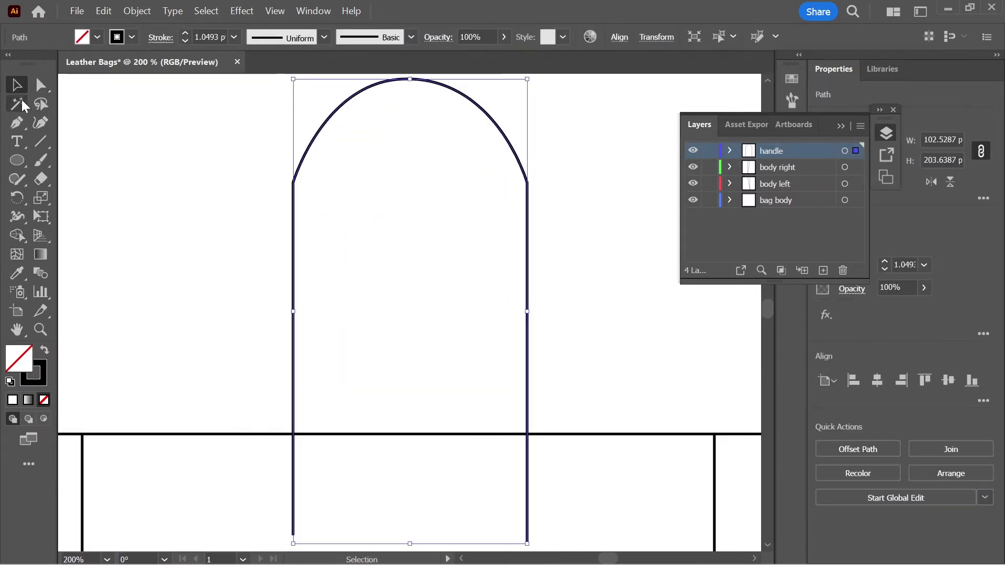
Convert the two anchor points where the handle's arch meets its sides to smooth points.
key("a")
left_click(293, 182)
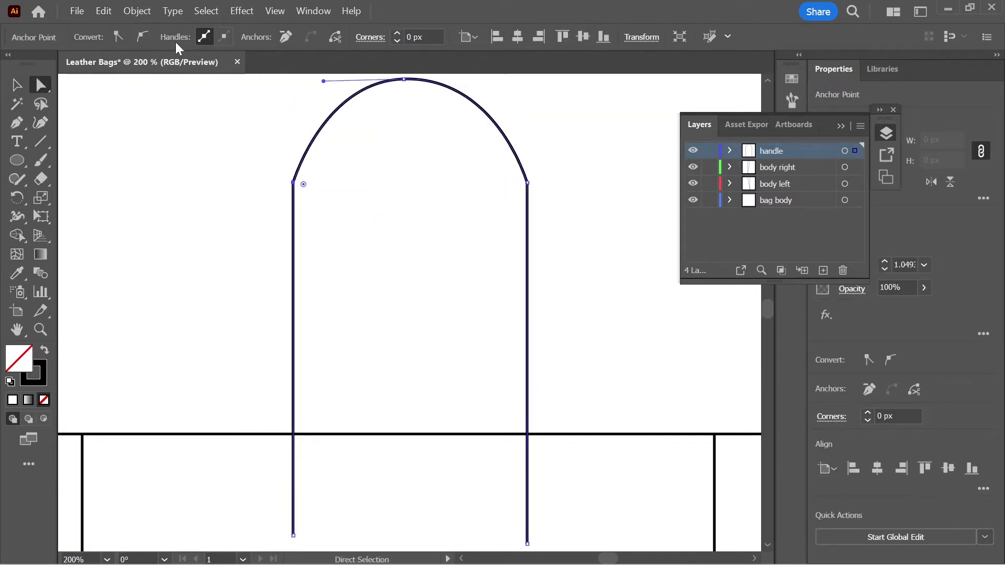
left_click(143, 36)
left_click(528, 183)
left_click(142, 37)
scroll(589, 362, "down", 1)
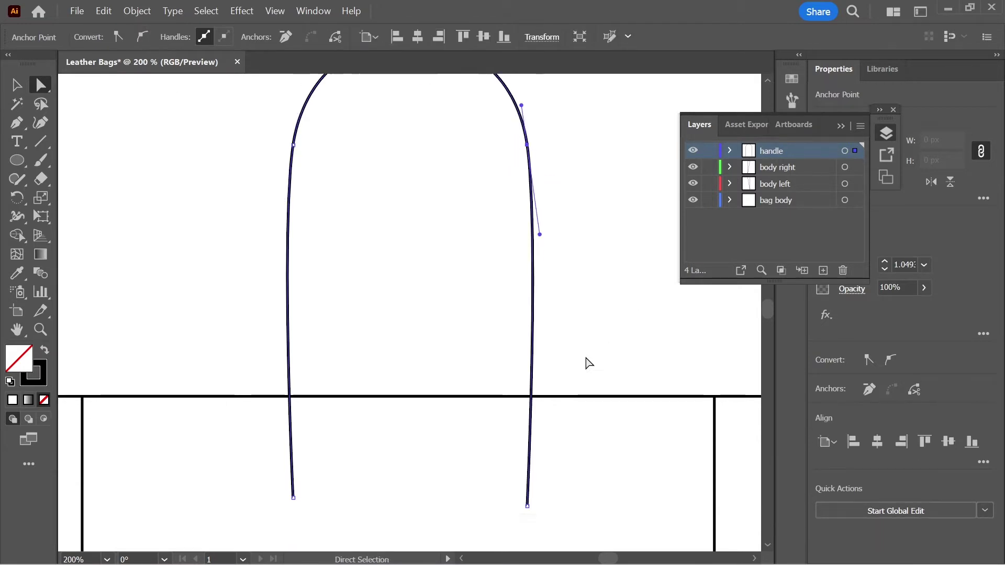
Raise the handle's peak anchor point slightly and move its two lower endpoints outward.
scroll(560, 365, "up", 2)
left_click_drag(404, 105, 404, 92)
scroll(557, 430, "down", 3)
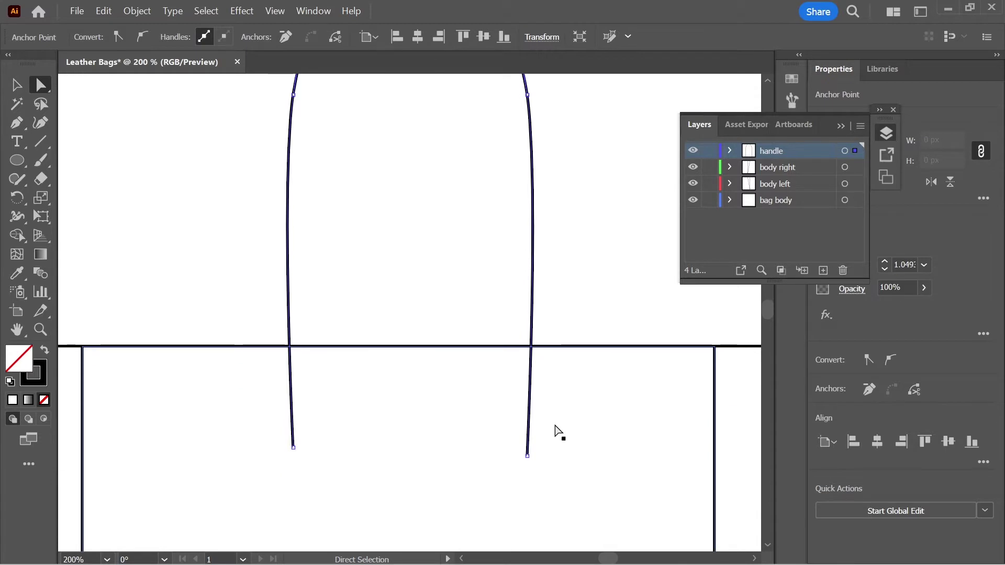
scroll(557, 432, "up", 2)
left_click(527, 95)
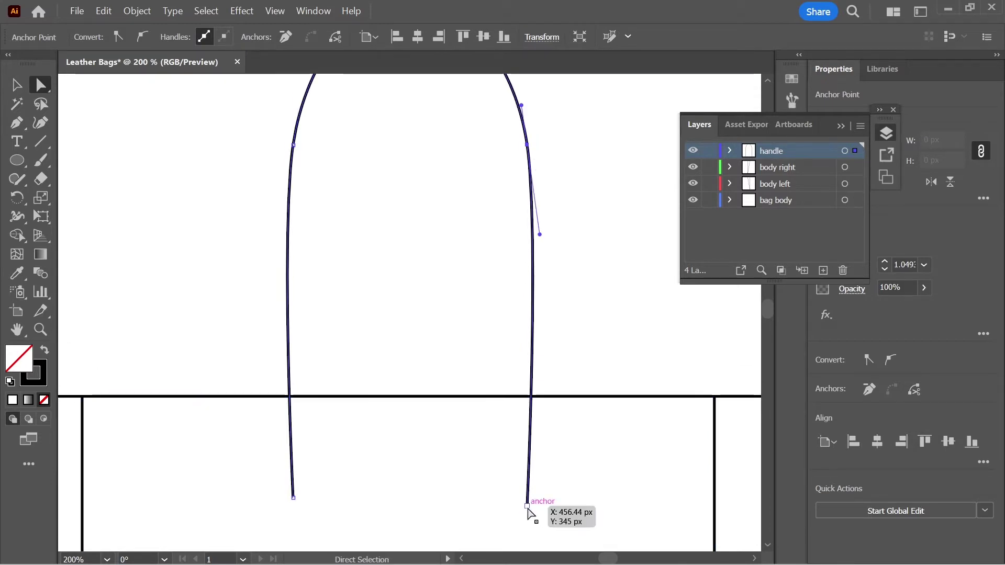
left_click_drag(528, 507, 538, 508)
left_click_drag(293, 497, 287, 494)
Stretch the handle's left side outward so the path is about 117 px wide.
key("ctrl+minus")
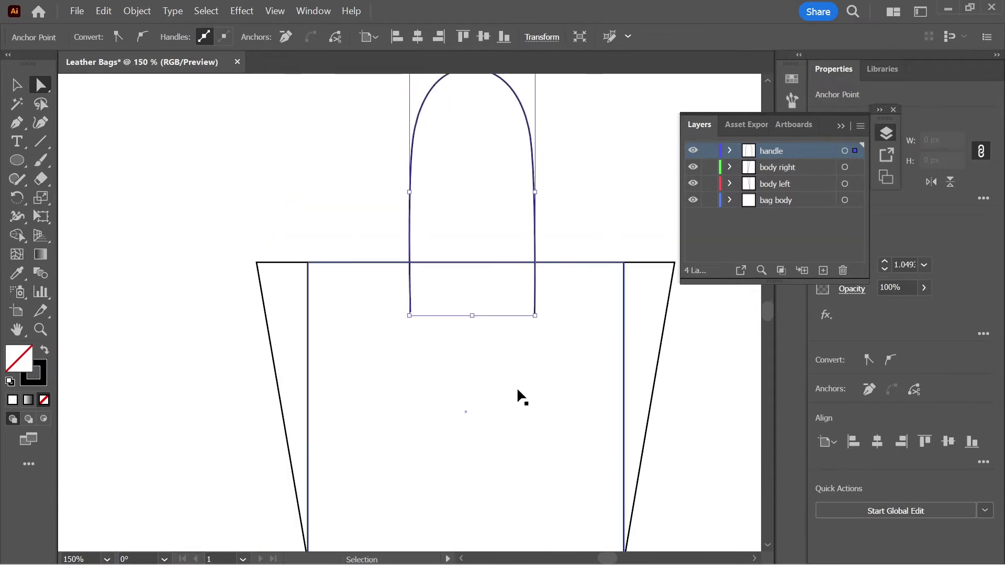
key("ctrl+minus")
key("ctrl+minus")
key("ctrl+plus")
key("ctrl+plus")
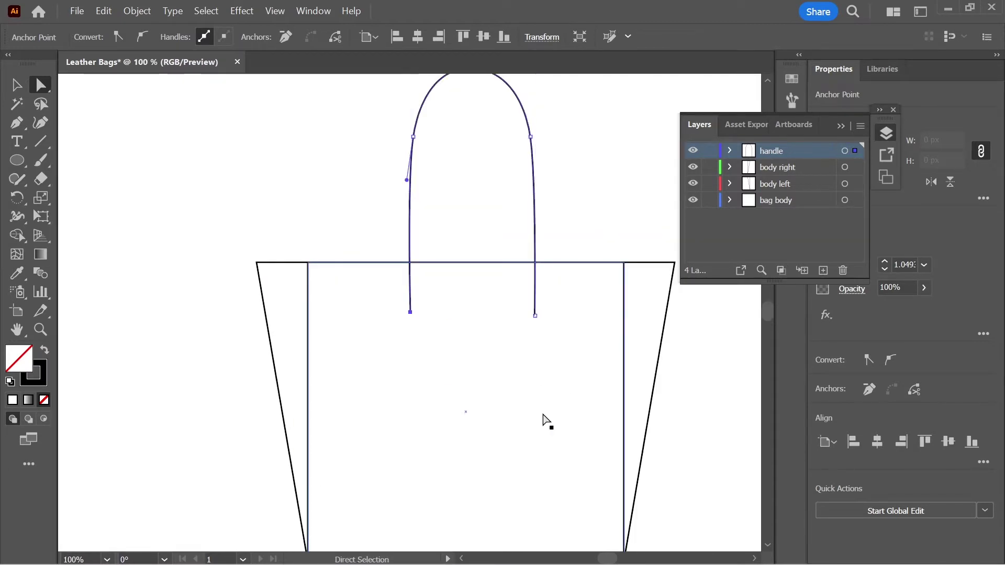
scroll(539, 424, "up", 2)
left_click(16, 87)
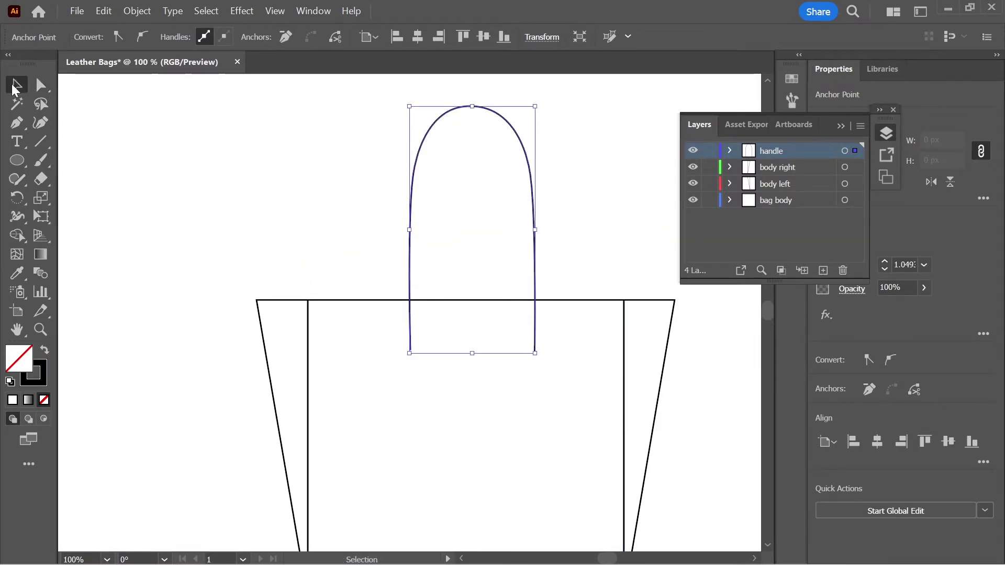
left_click_drag(408, 231, 402, 231)
left_click(581, 209)
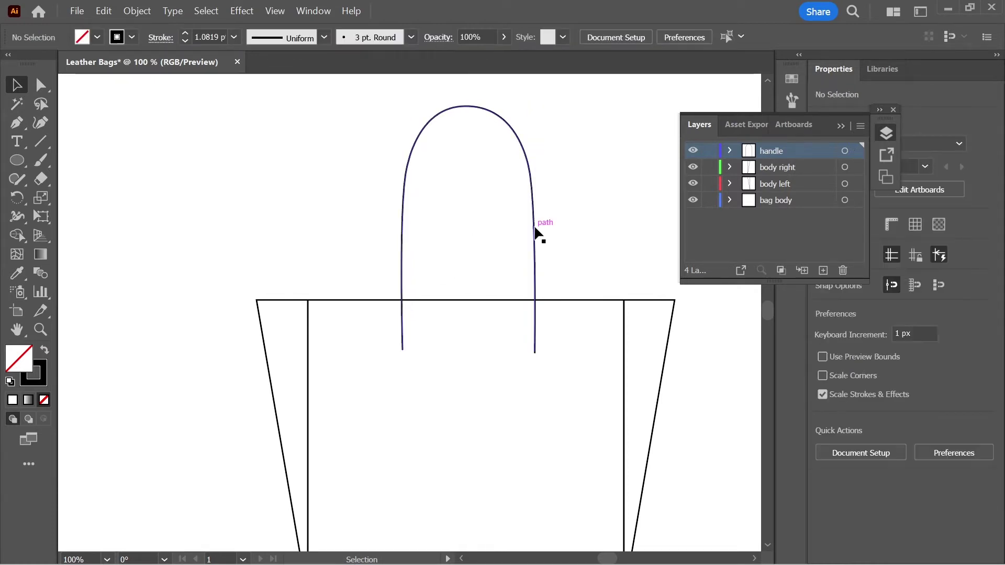
Select the handle path, dock the Layers panel with the collapsed panels and fold away the Properties panel.
left_click(534, 225)
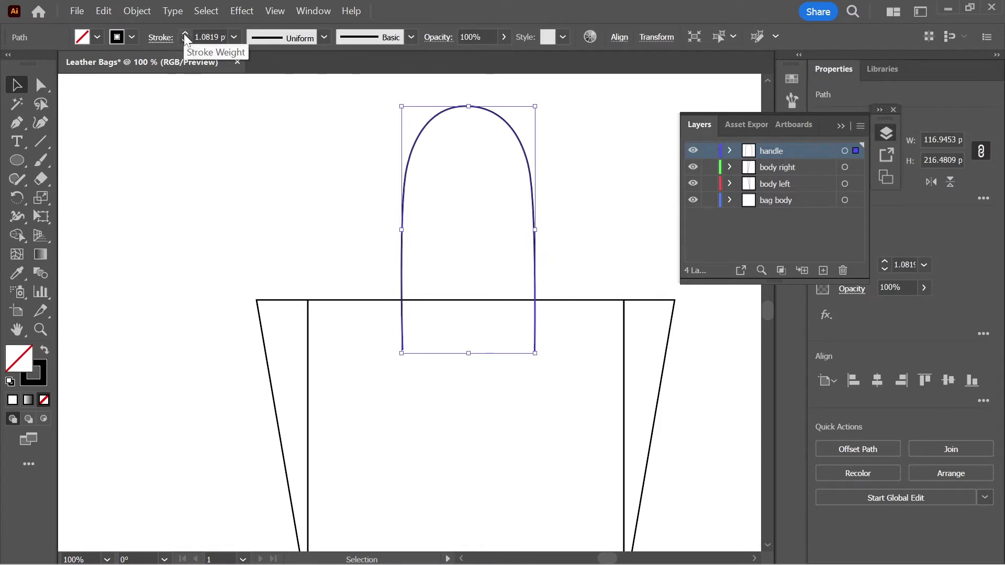
left_click_drag(823, 121, 793, 75)
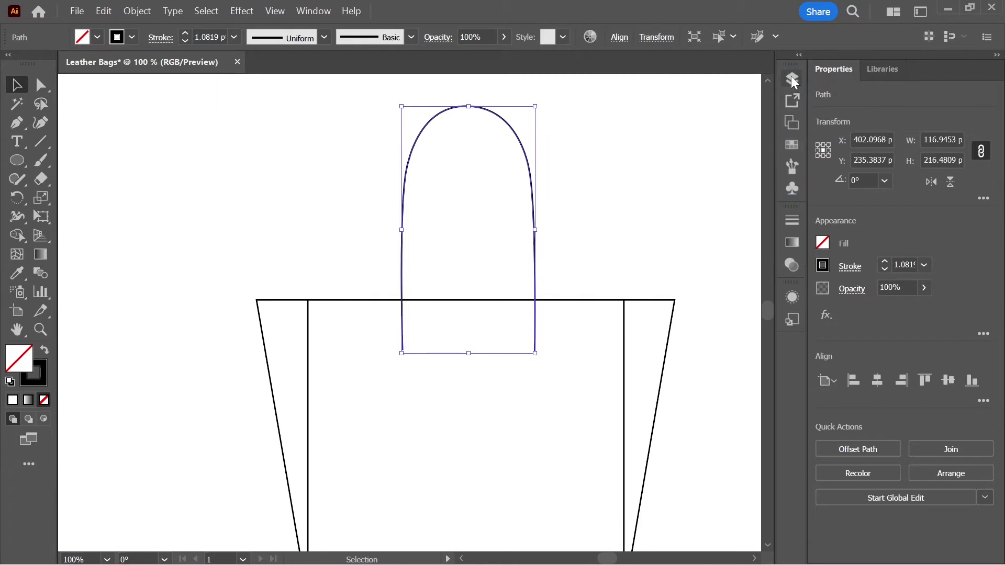
left_click(791, 77)
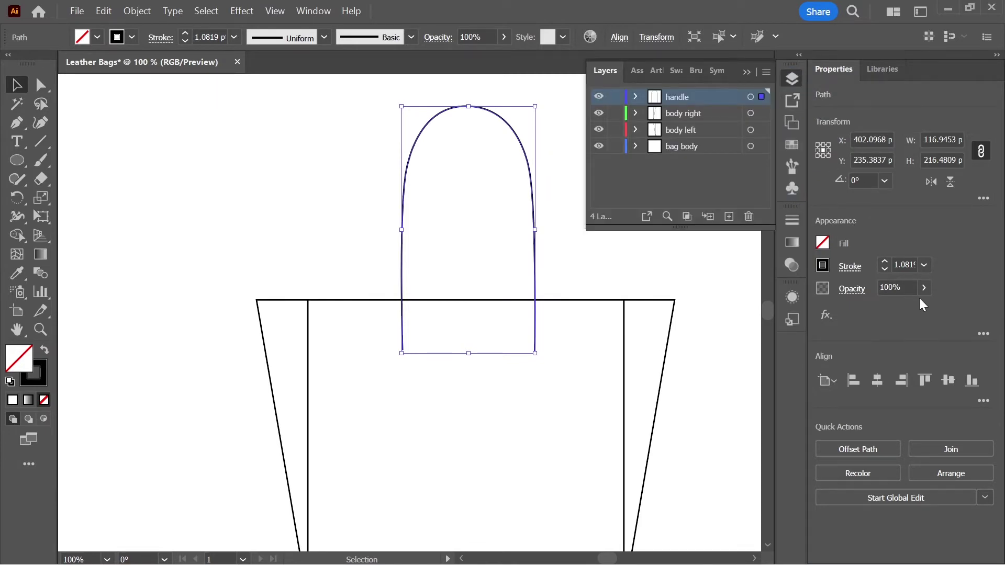
left_click(899, 260)
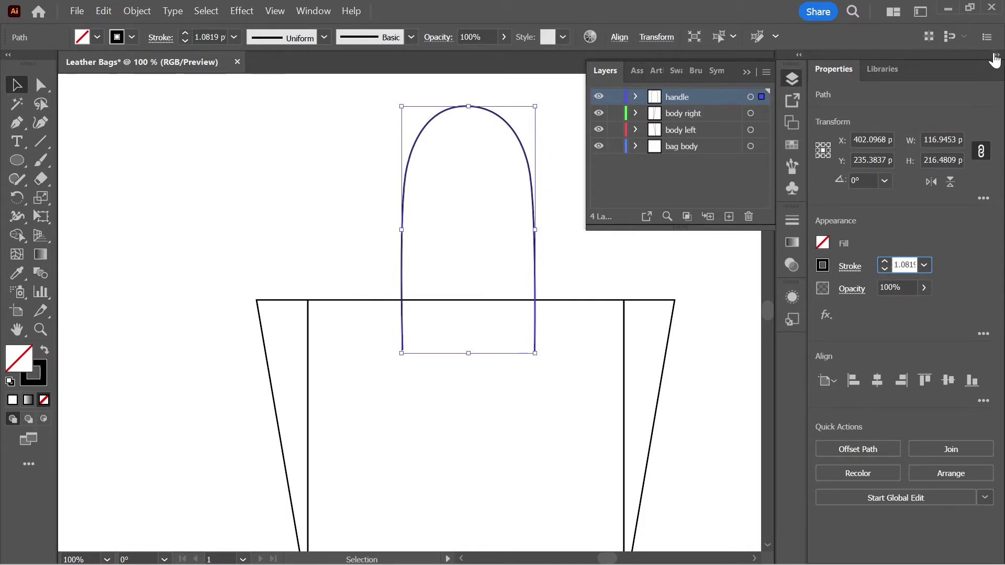
left_click(994, 55)
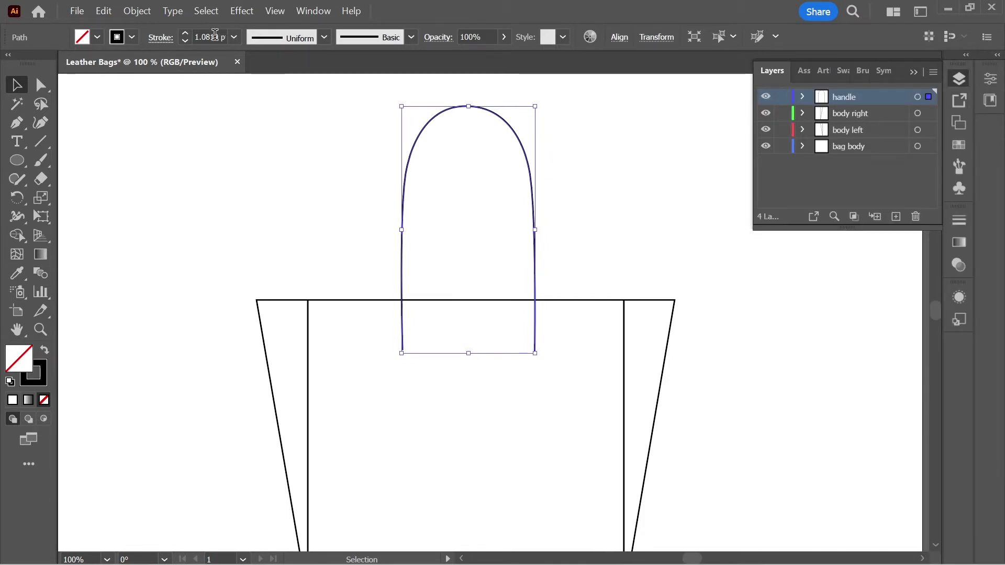
Thicken the handle path's stroke by trying 5 pt and 10 pt, settling on a weight of 15 pt.
left_click(215, 34)
key("ctrl+a")
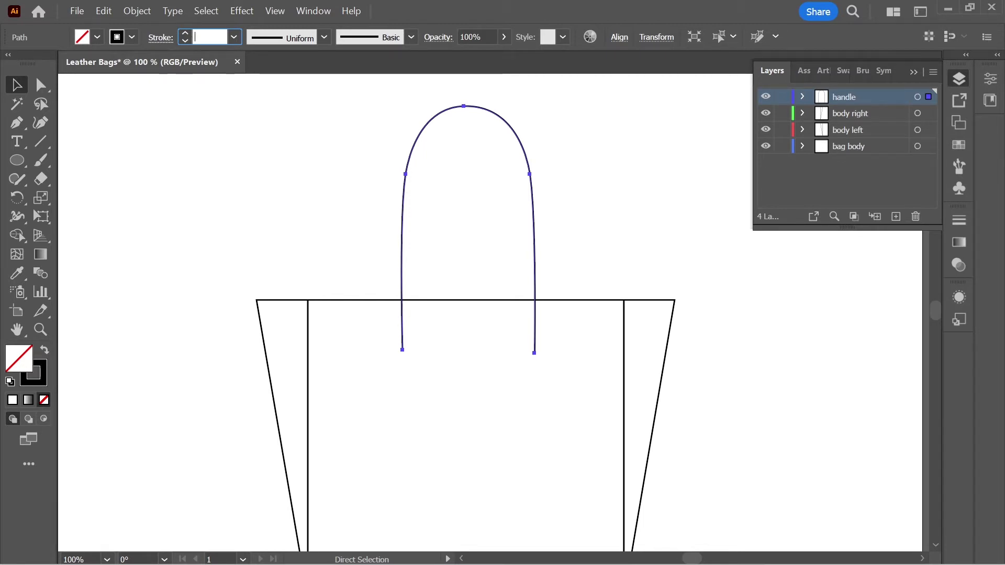
type("5")
key("Return")
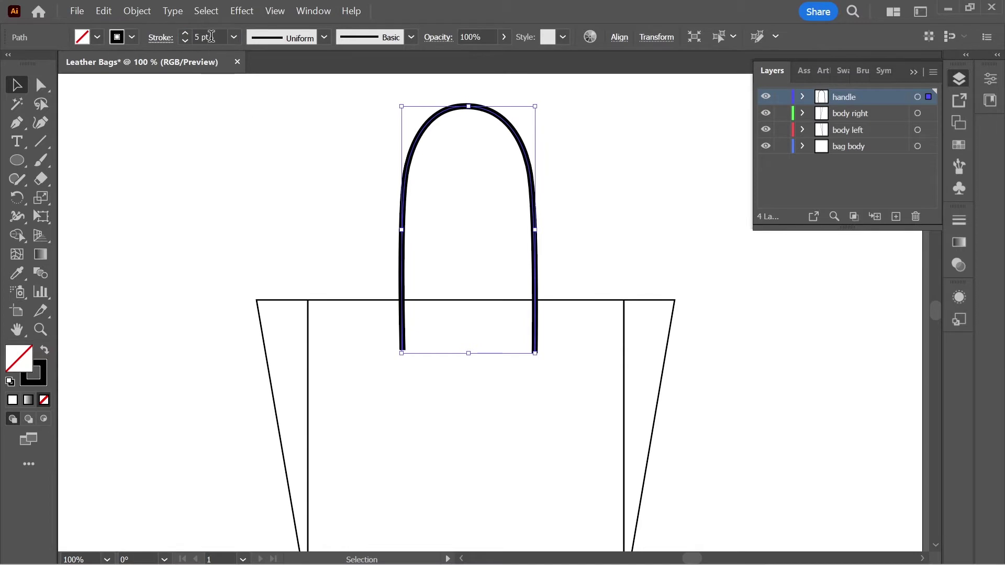
mouse_move(211, 36)
left_mouse_down()
mouse_move(150, 42)
mouse_move(106, 65)
left_mouse_up()
type("10")
key("Return")
type("15")
key("Return")
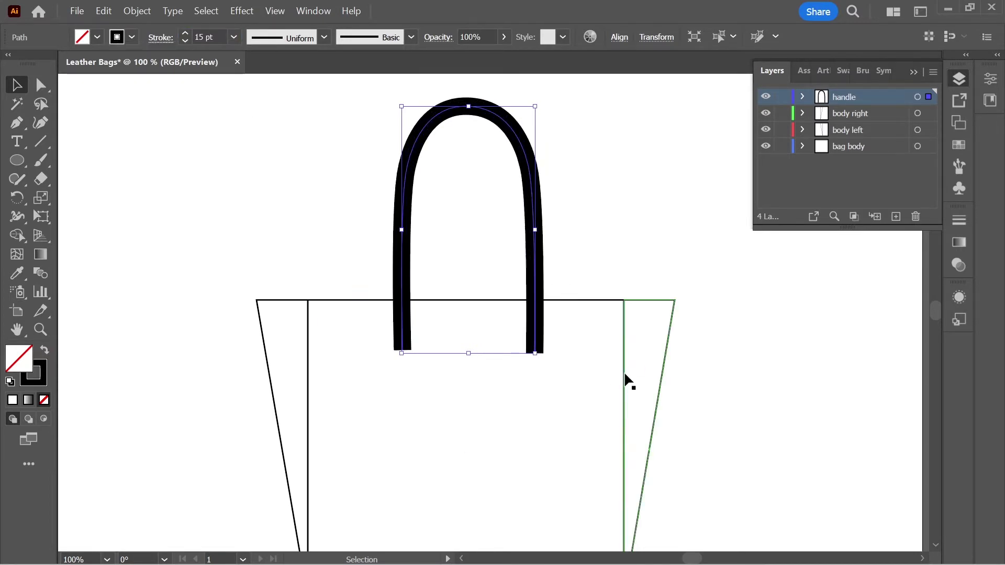
Stretch the handle taller by moving its top edge slightly upward while keeping its lower ends in place.
scroll(570, 366, "up", 2)
scroll(570, 365, "up", 2)
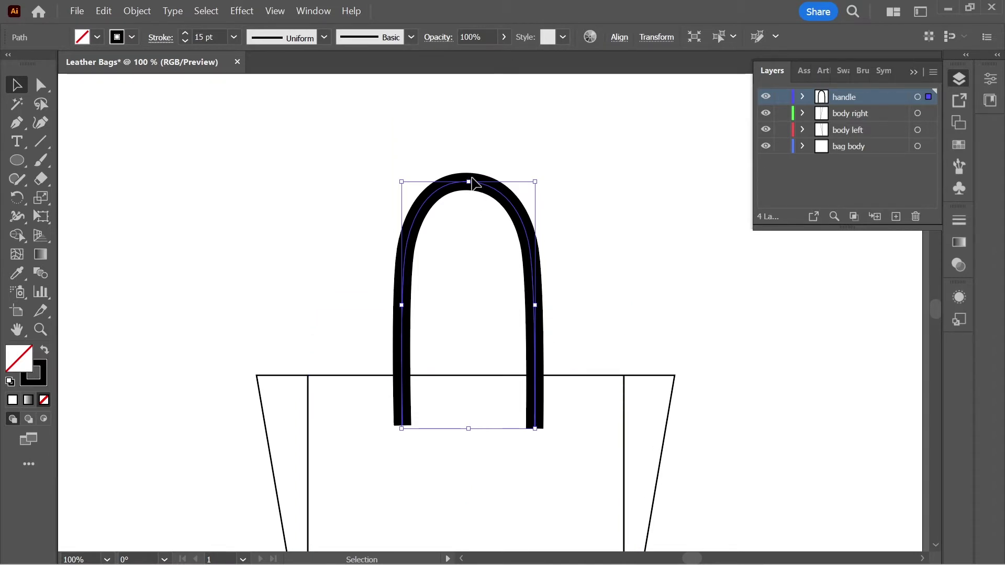
left_click_drag(468, 181, 468, 153)
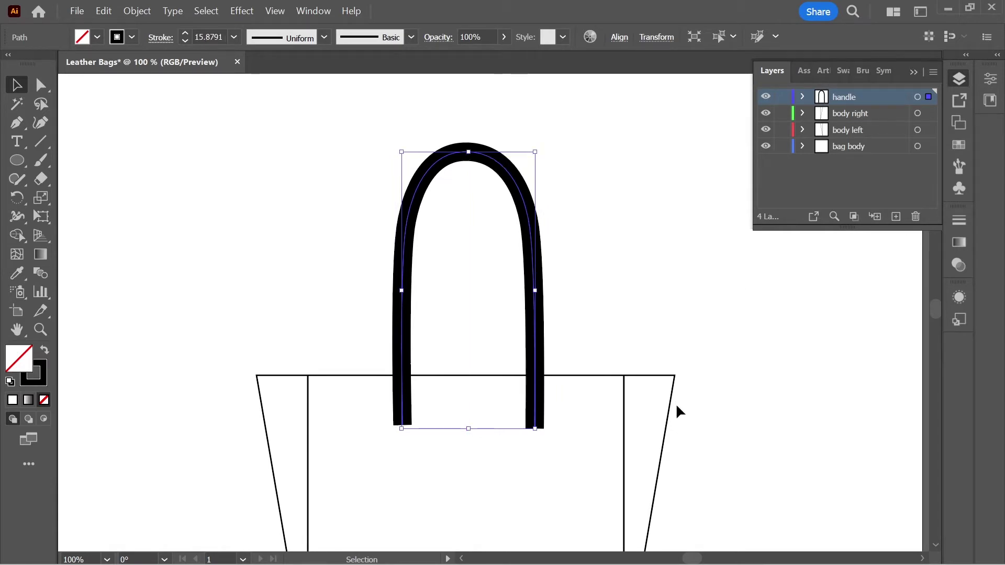
Give the handle's stroke round caps so both open ends are rounded.
left_click(132, 36)
left_click(132, 35)
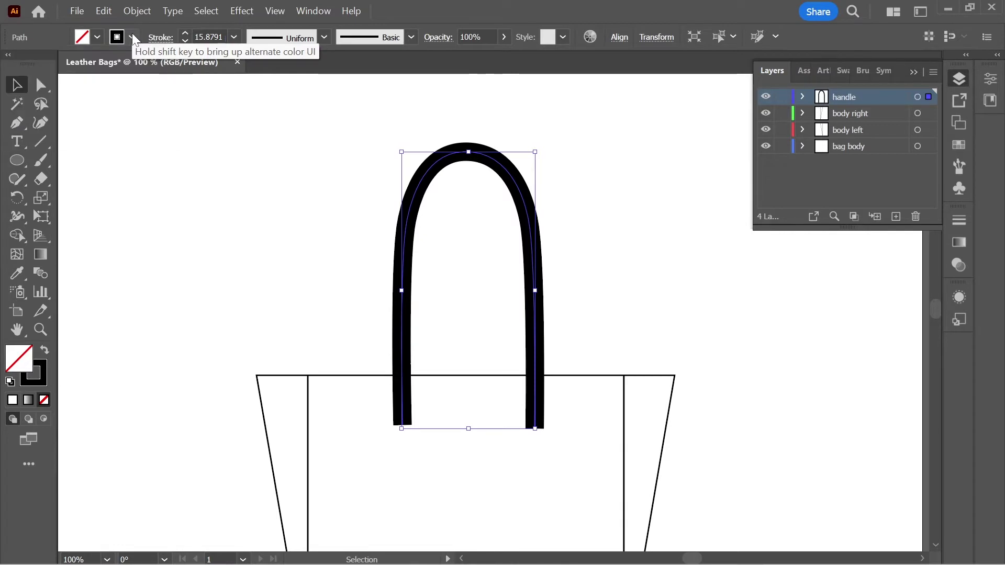
left_click(162, 39)
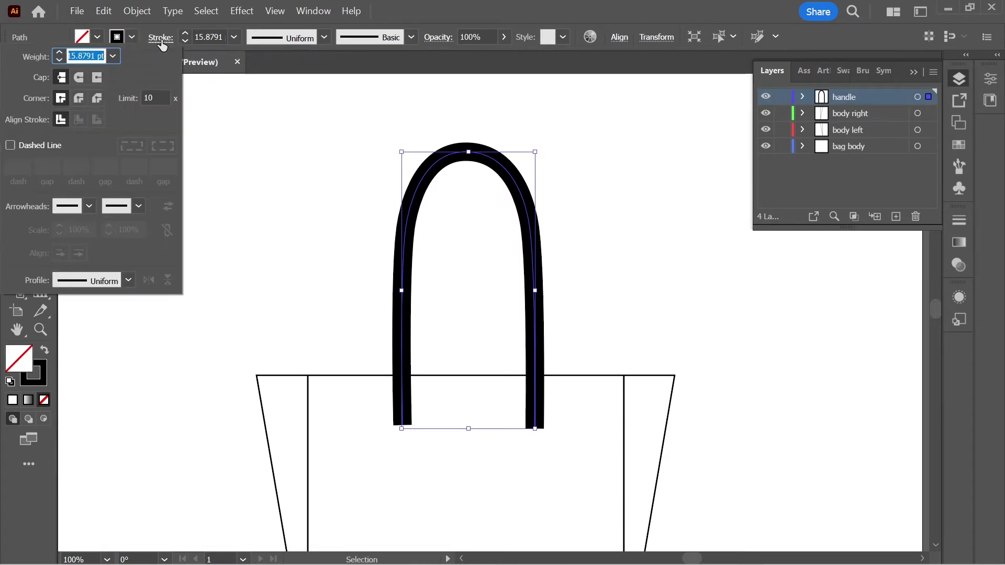
left_click(76, 77)
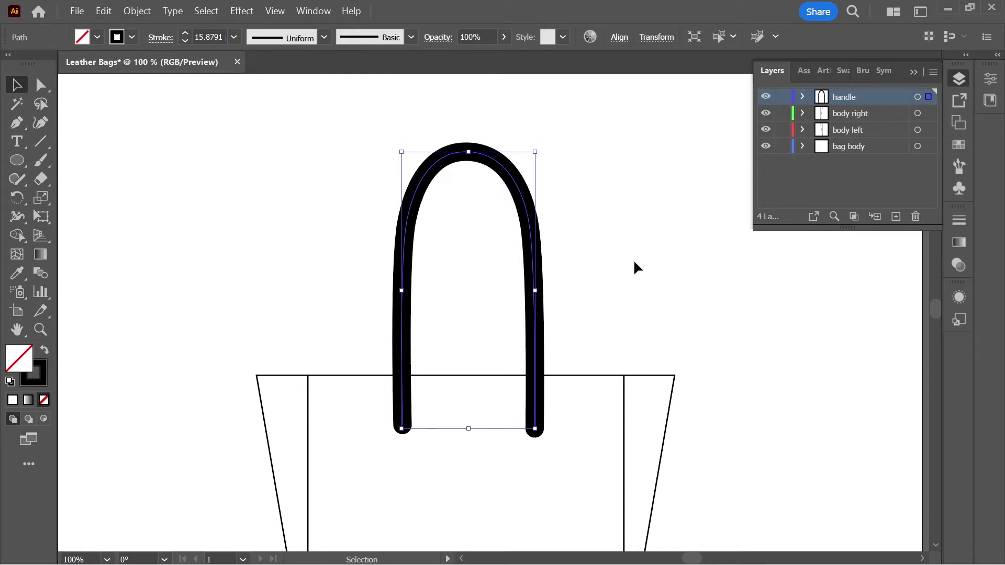
Convert the handle's thick stroke into a filled shape with Outline Stroke.
scroll(578, 367, "down", 1)
scroll(560, 392, "up", 2)
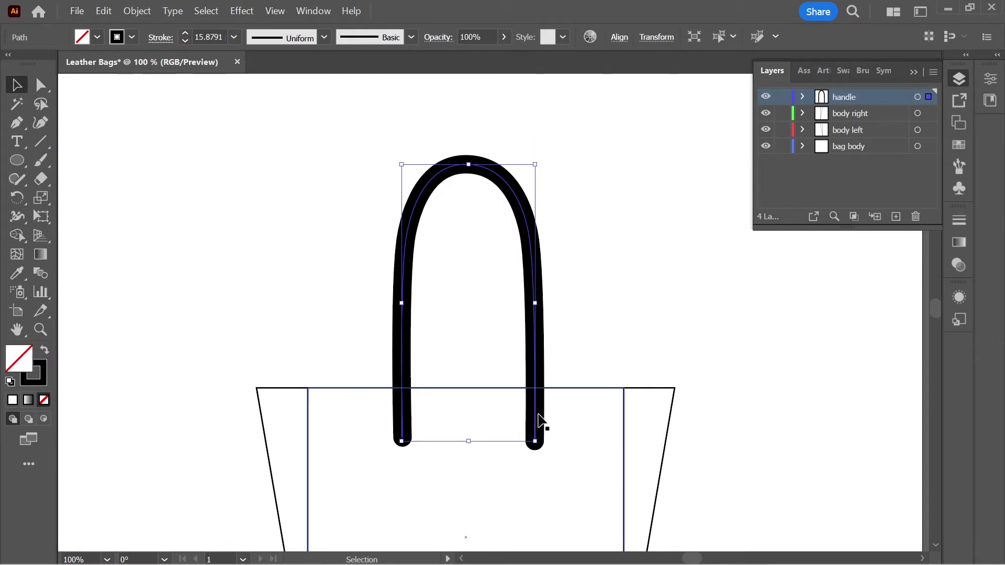
left_click(139, 11)
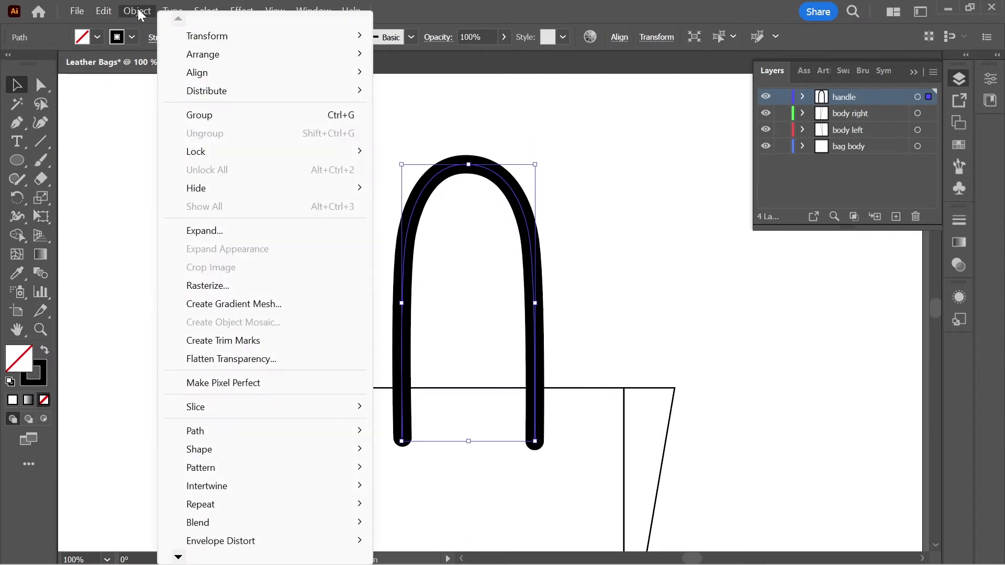
mouse_move(250, 440)
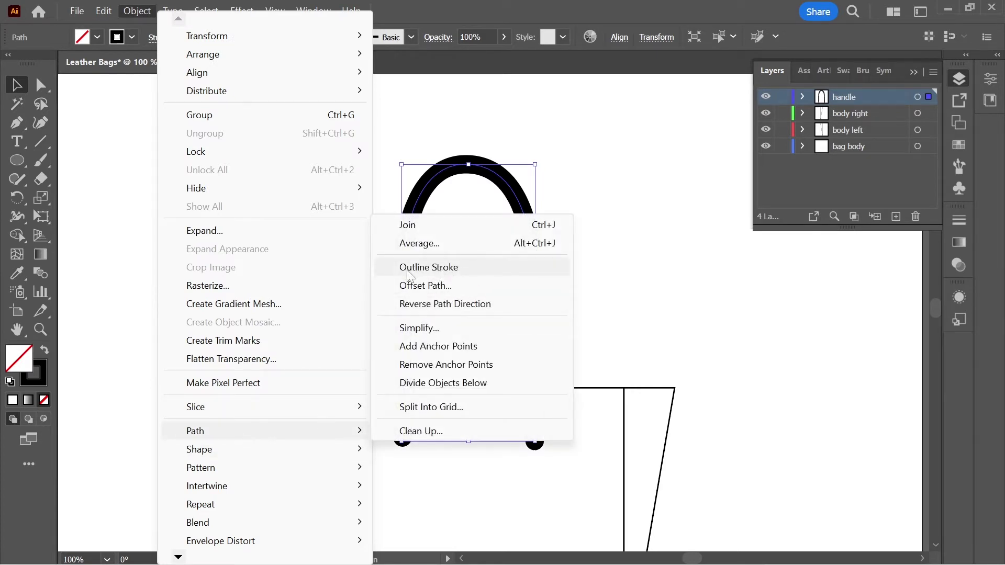
left_click(438, 268)
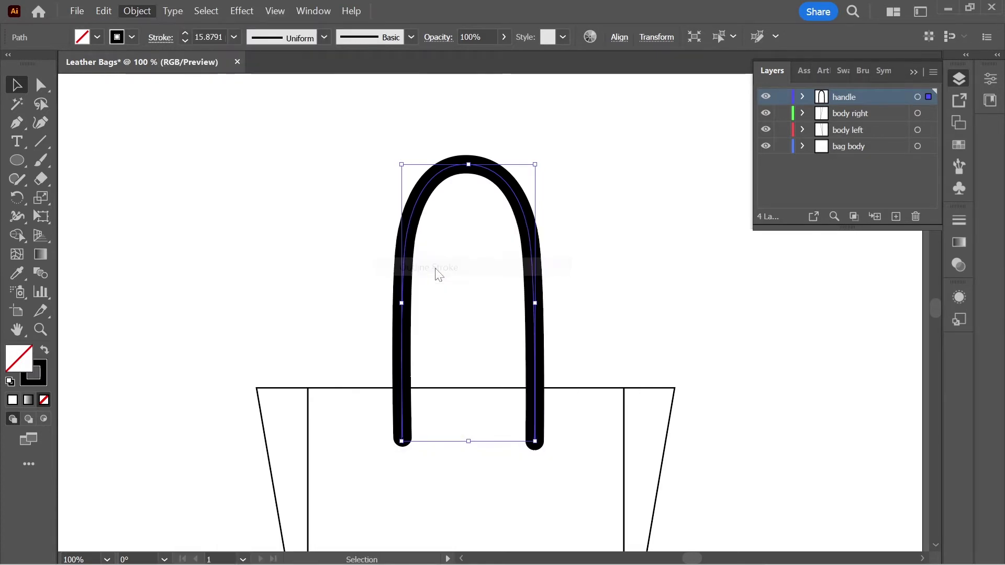
left_click(602, 267)
left_click(533, 250)
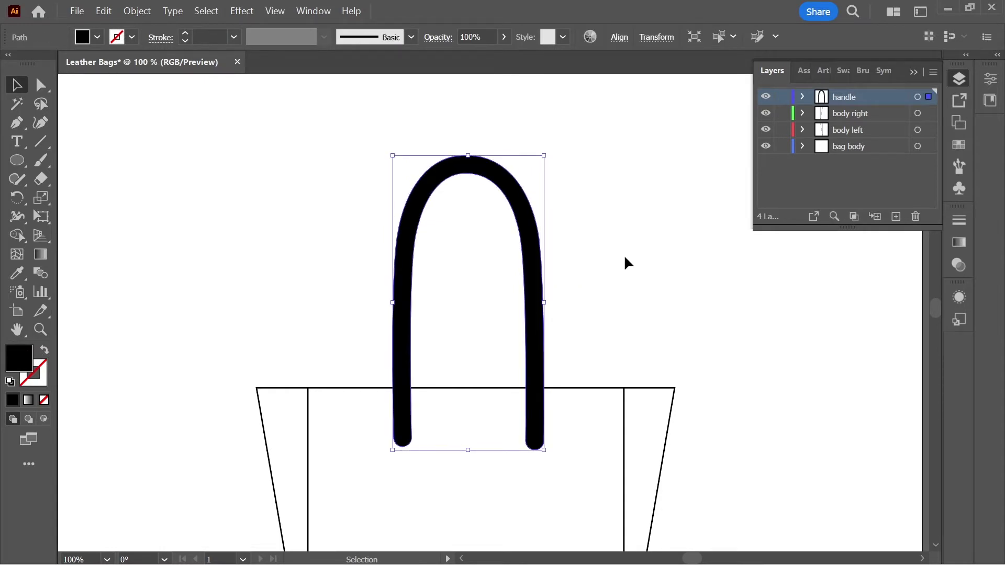
Examine how the outlined handle sits over the whole bag and clear the selection.
scroll(622, 258, "down", 3)
scroll(644, 398, "up", 3)
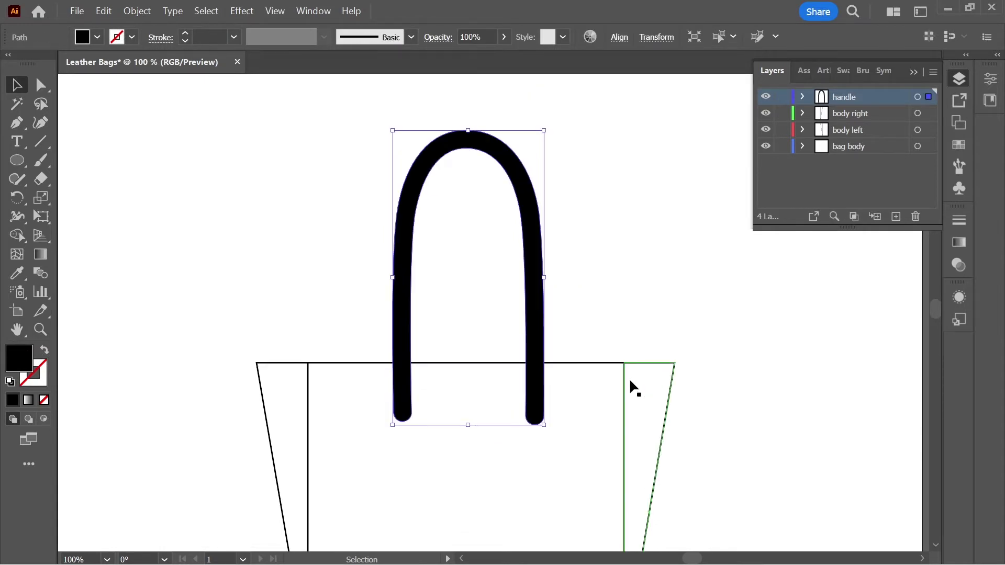
scroll(596, 348, "down", 2)
scroll(492, 309, "up", 1)
scroll(492, 309, "down", 1)
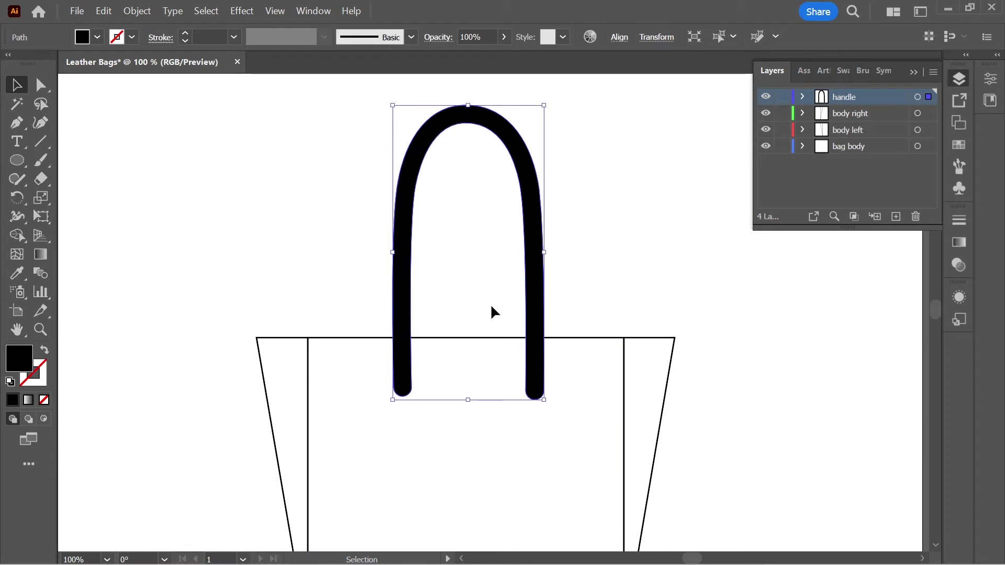
key("a")
scroll(505, 324, "down", 2)
key("ctrl+plus")
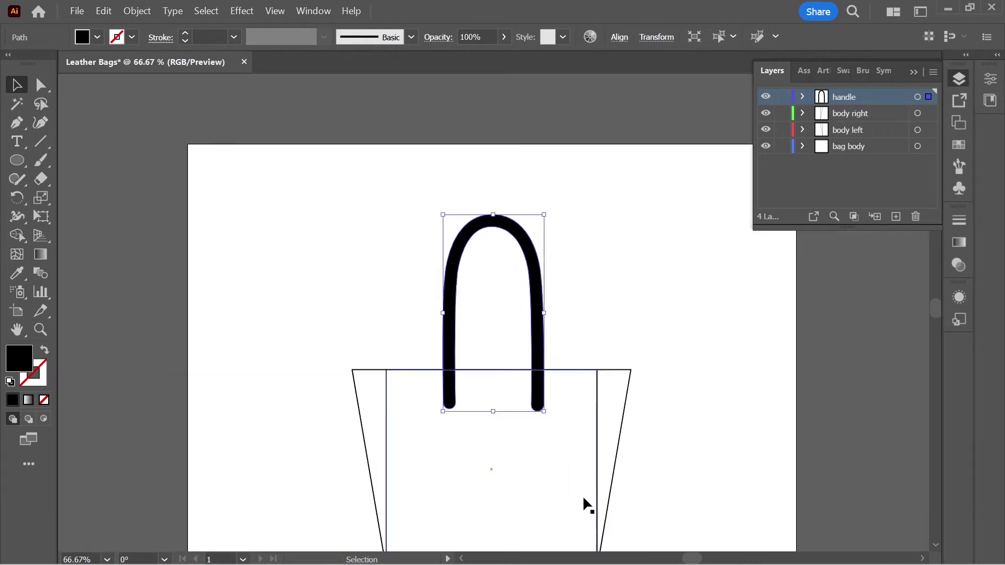
left_click_drag(610, 507, 559, 386)
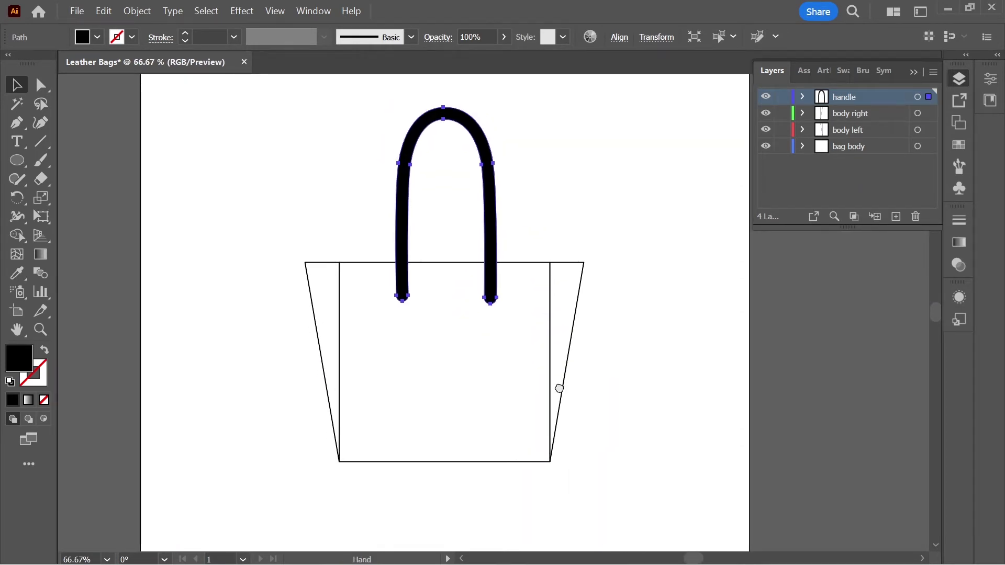
left_click(670, 269)
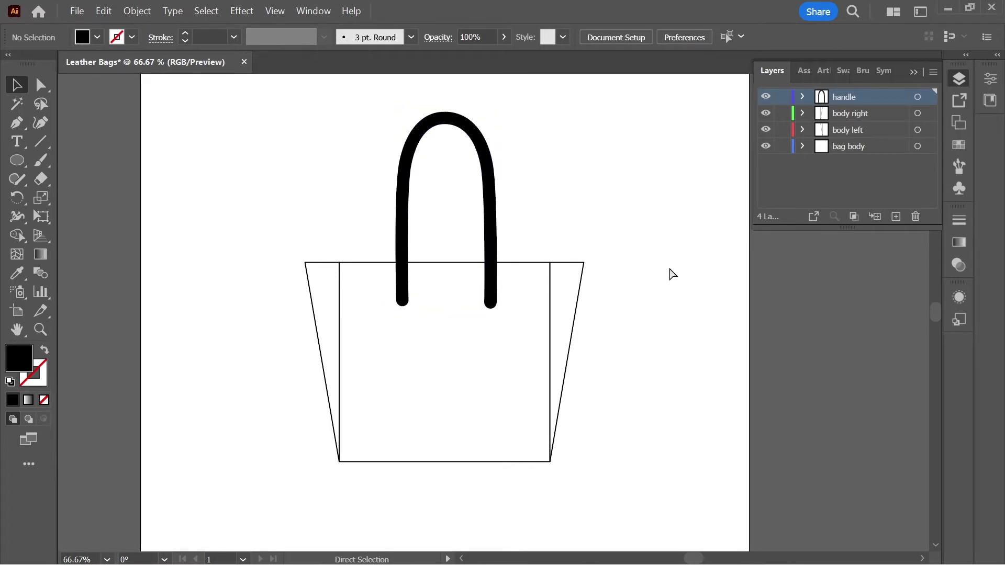
Draw a small circle with the Ellipse tool near the lower end of the handle's left strap and fill it white.
key("ctrl+plus")
key("ctrl+plus")
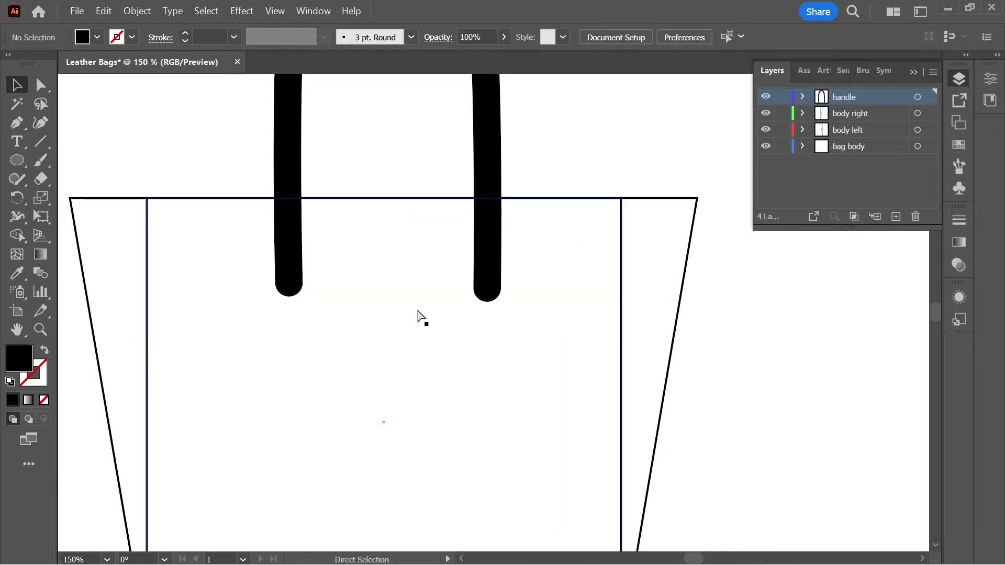
key("ctrl+plus")
left_click_drag(335, 341, 488, 415)
left_click(17, 161)
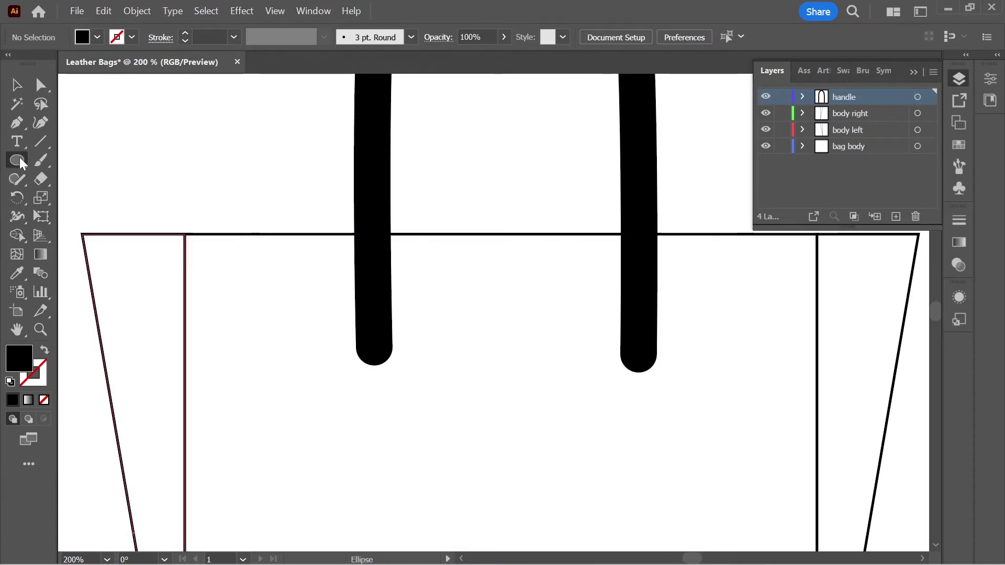
key("ctrl")
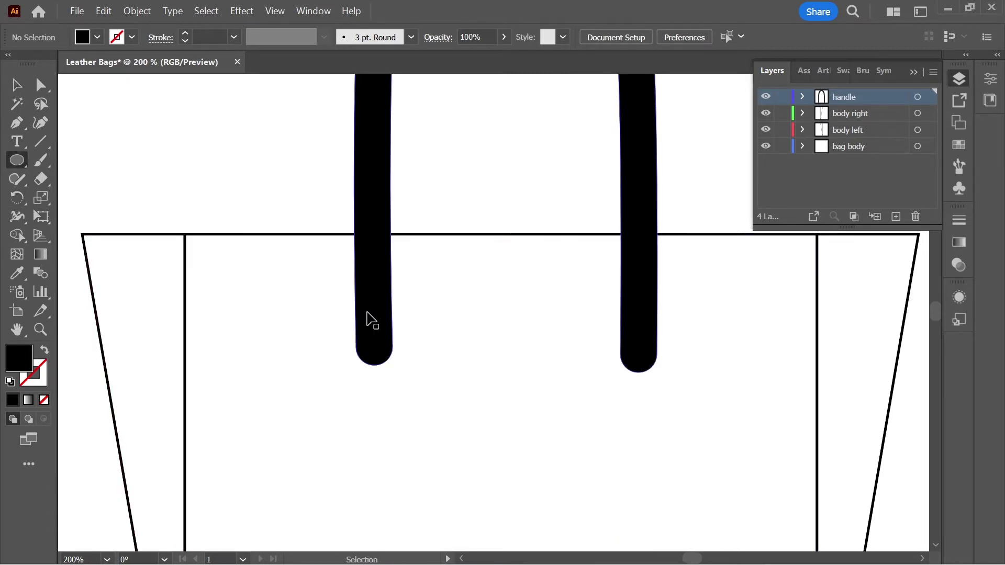
key("ctrl+plus")
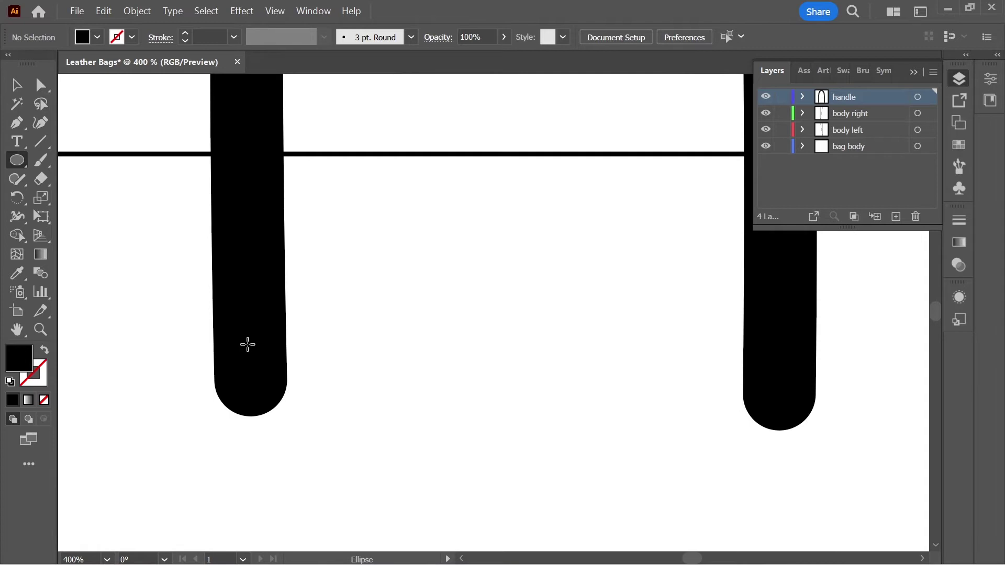
left_click_drag(247, 344, 260, 371)
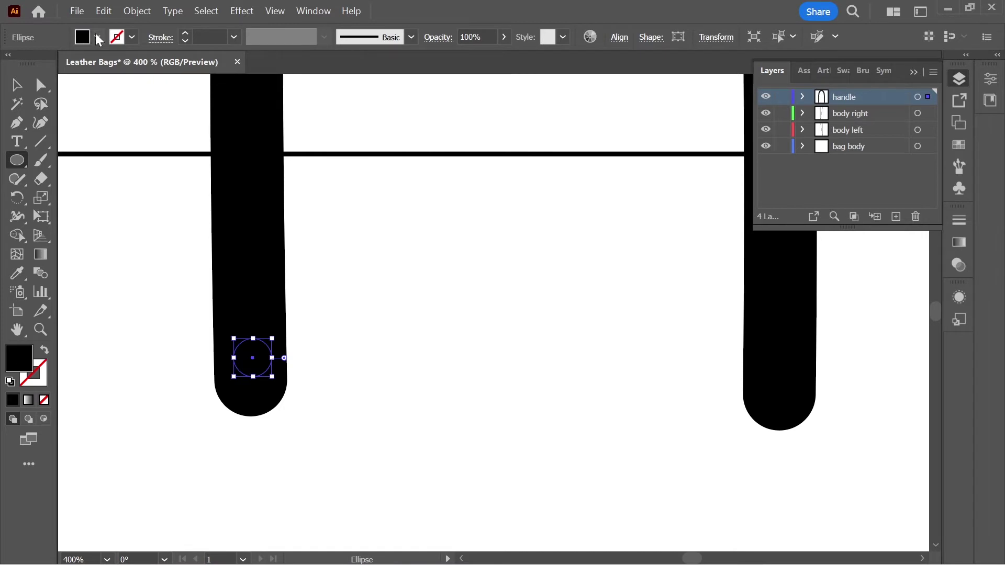
left_click(98, 38)
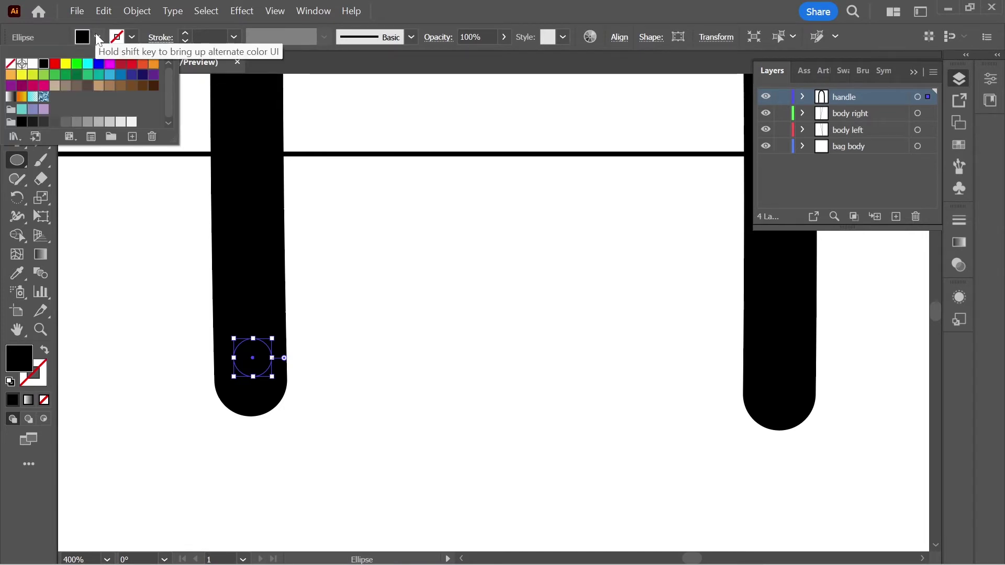
left_click(32, 63)
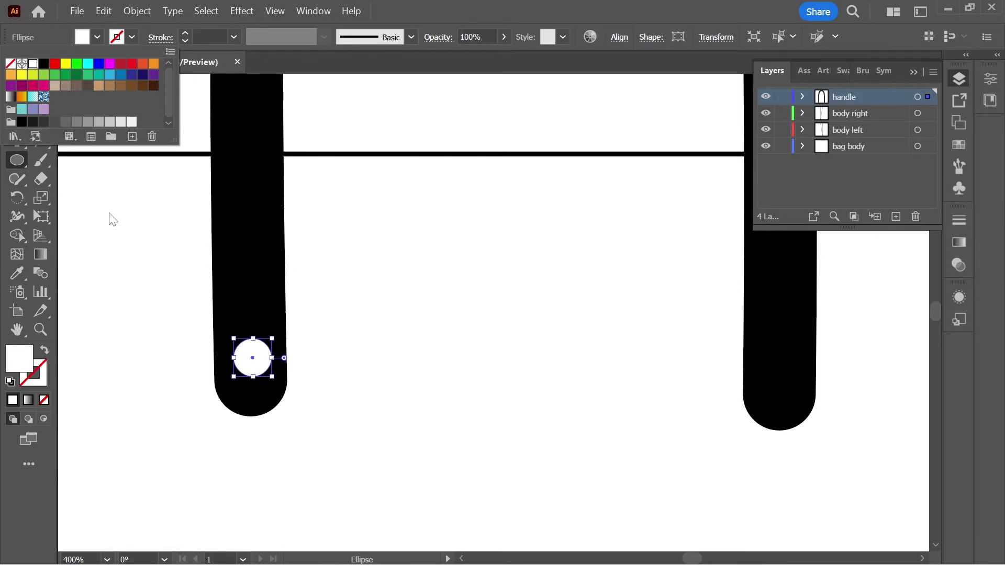
left_click(275, 62)
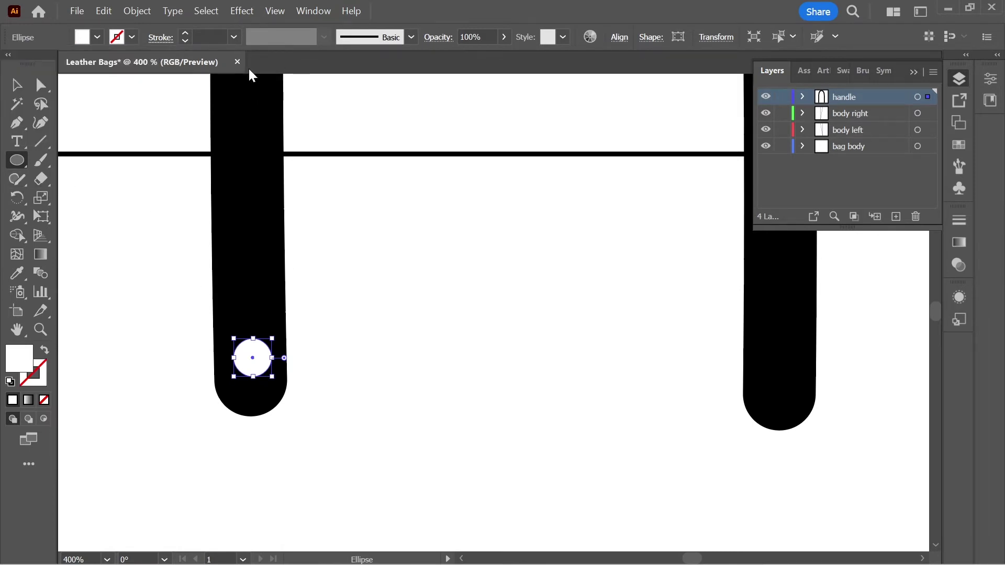
Duplicate the white circle straight above itself on the left strap, copy both circles onto the right strap's end and deselect.
left_click(13, 86)
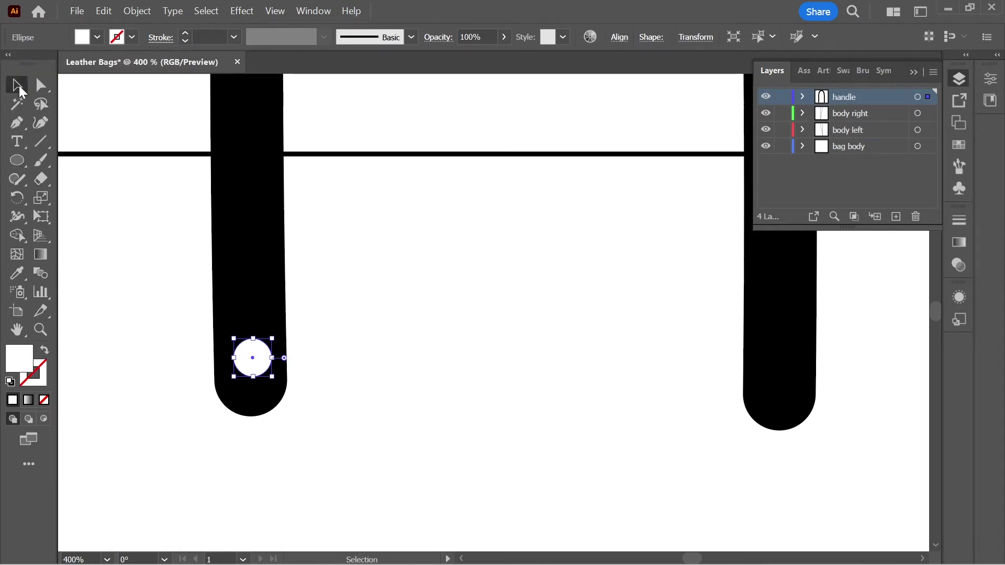
left_click_drag(255, 366, 255, 261)
left_click(258, 354, "shift")
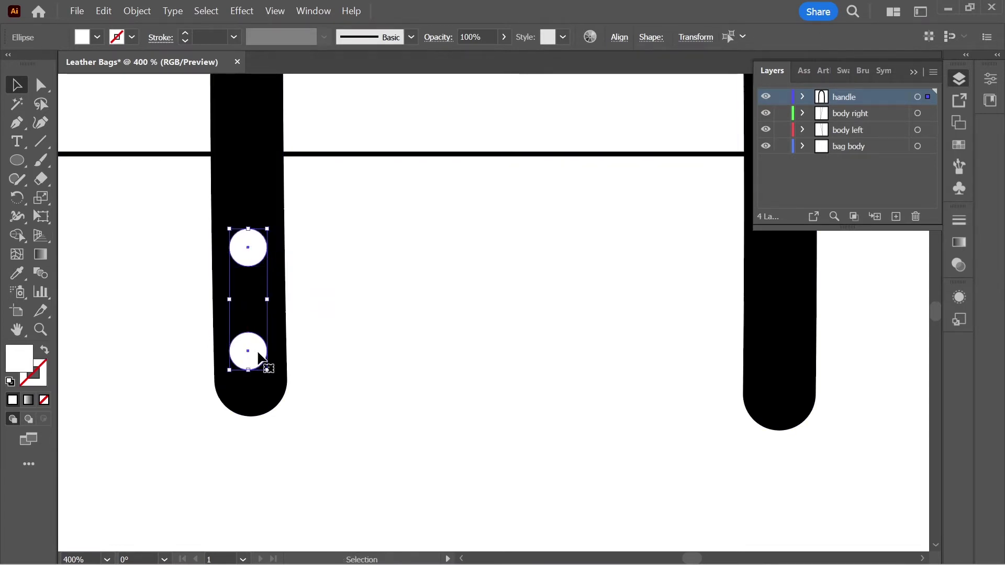
left_click_drag(258, 355, 789, 362)
key("ctrl+minus")
key("ctrl+minus")
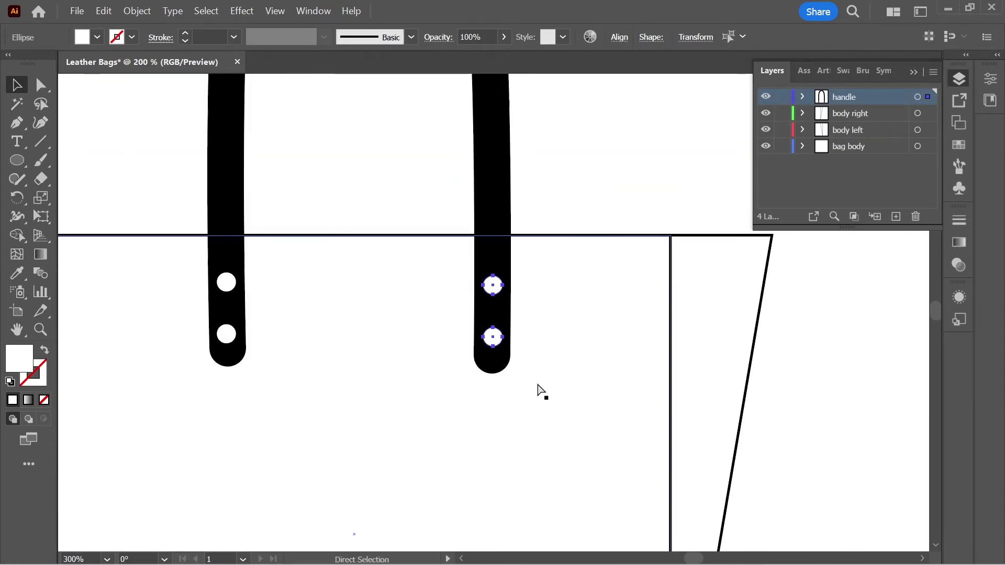
key("ctrl+minus")
key("ctrl+minus")
key("ctrl+minus")
left_click(654, 381)
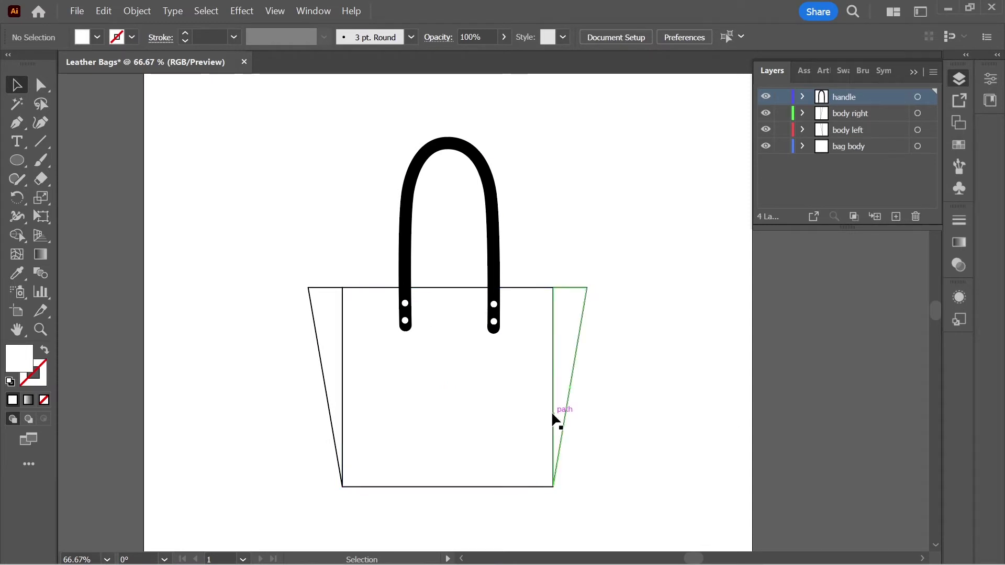
Open the createrindia logo Illustrator file from the Lather Bags folder.
scroll(545, 396, "down", 1)
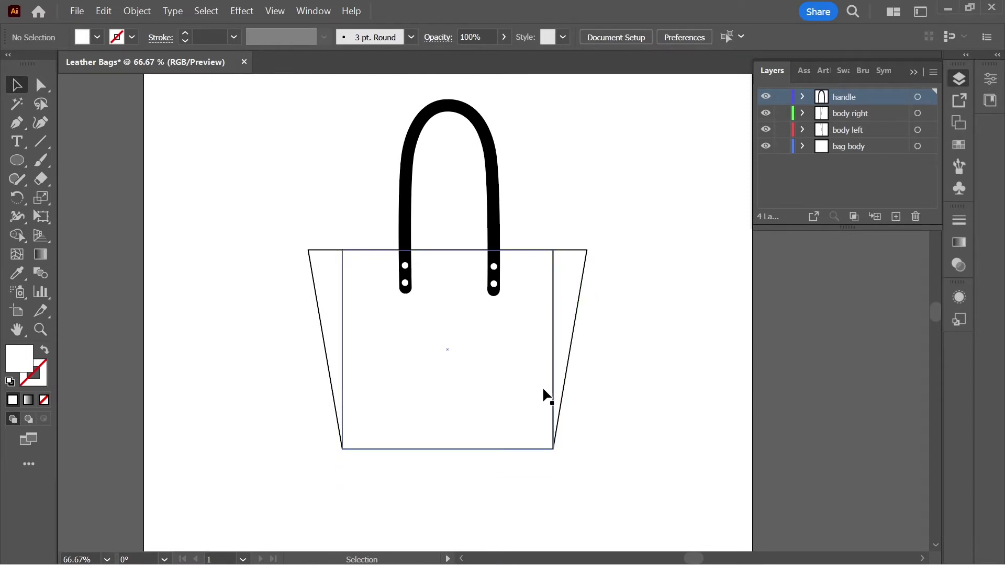
scroll(544, 396, "up", 2)
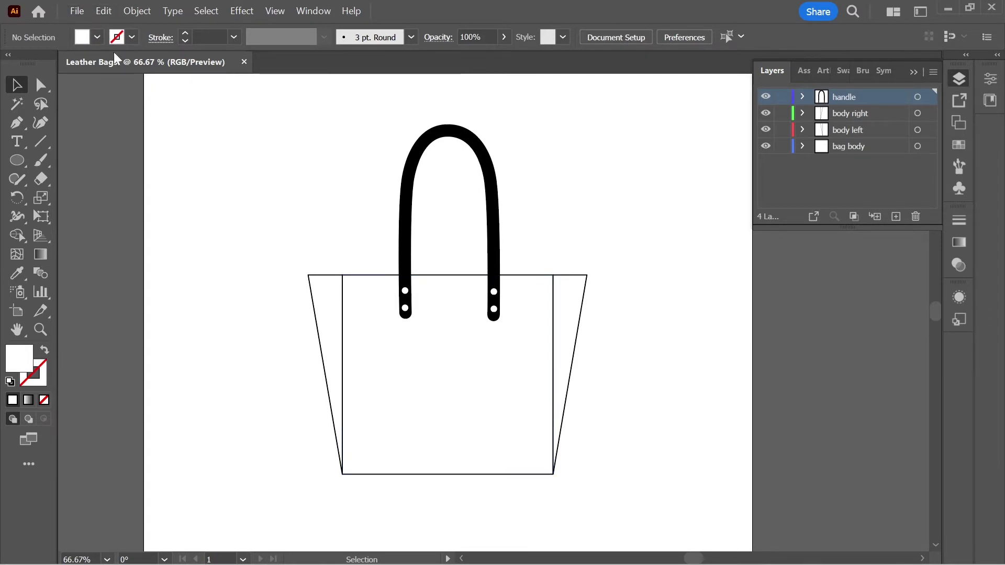
left_click(78, 12)
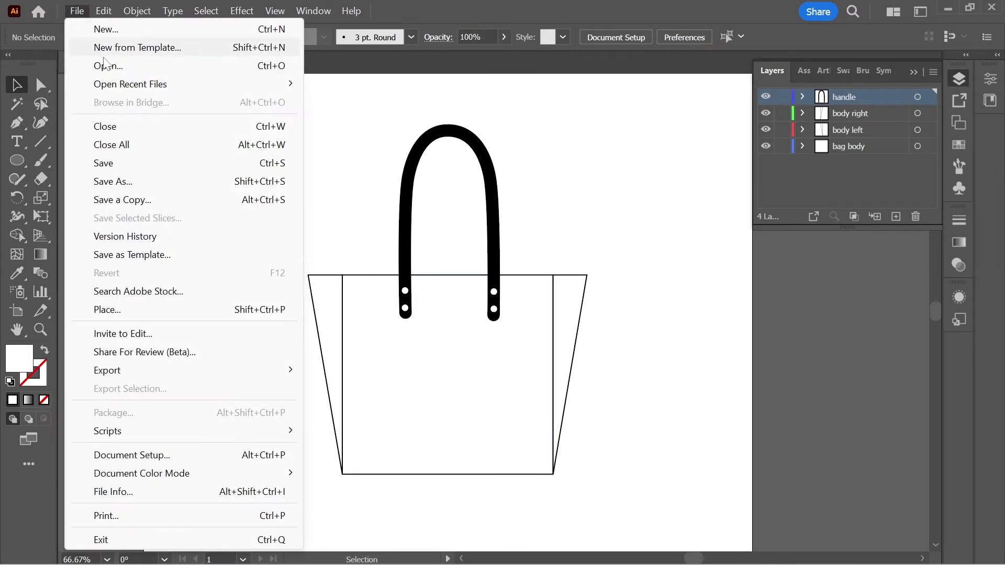
left_click(118, 69)
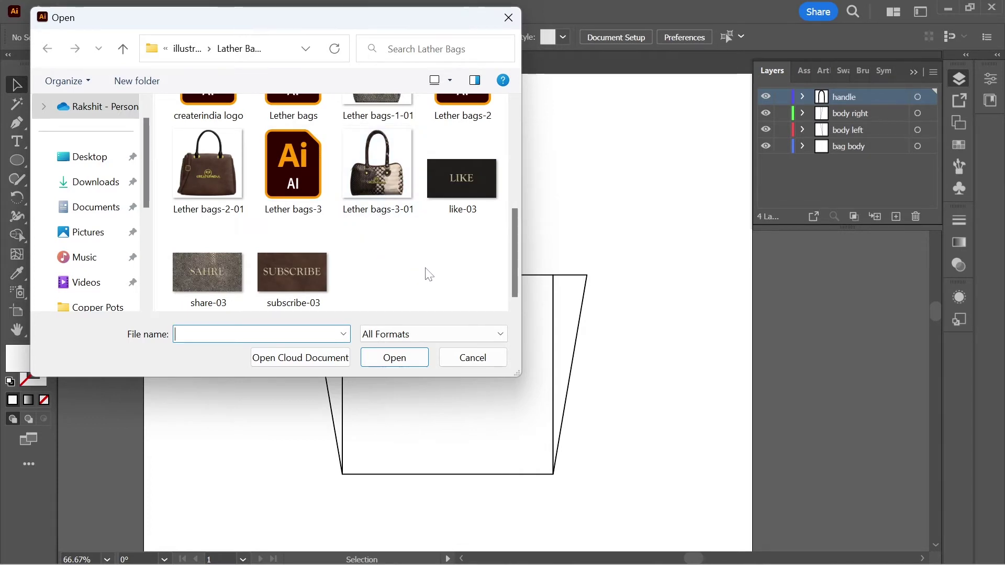
scroll(429, 273, "up", 3)
scroll(428, 272, "down", 1)
scroll(425, 268, "down", 2)
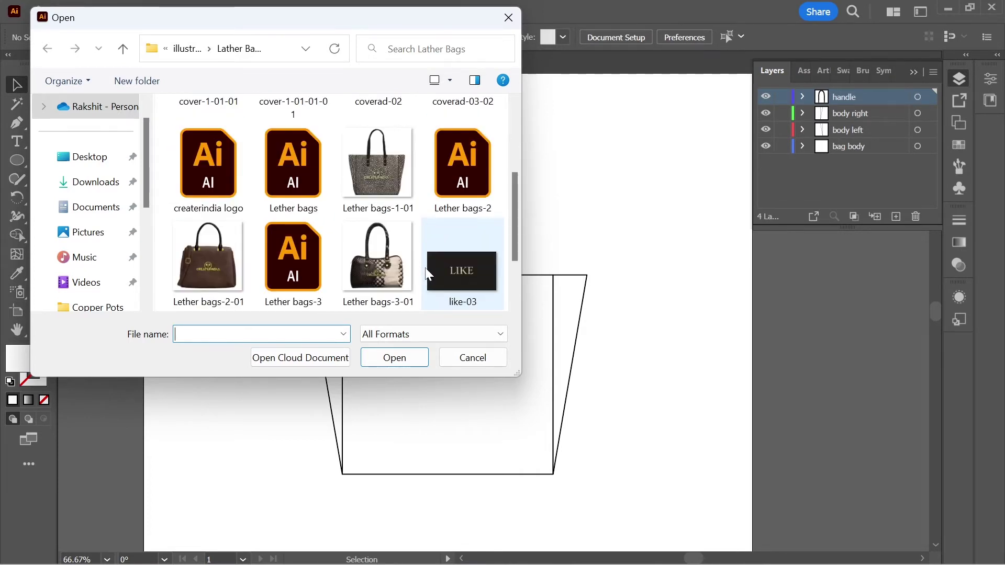
left_click(210, 173)
left_click(401, 366)
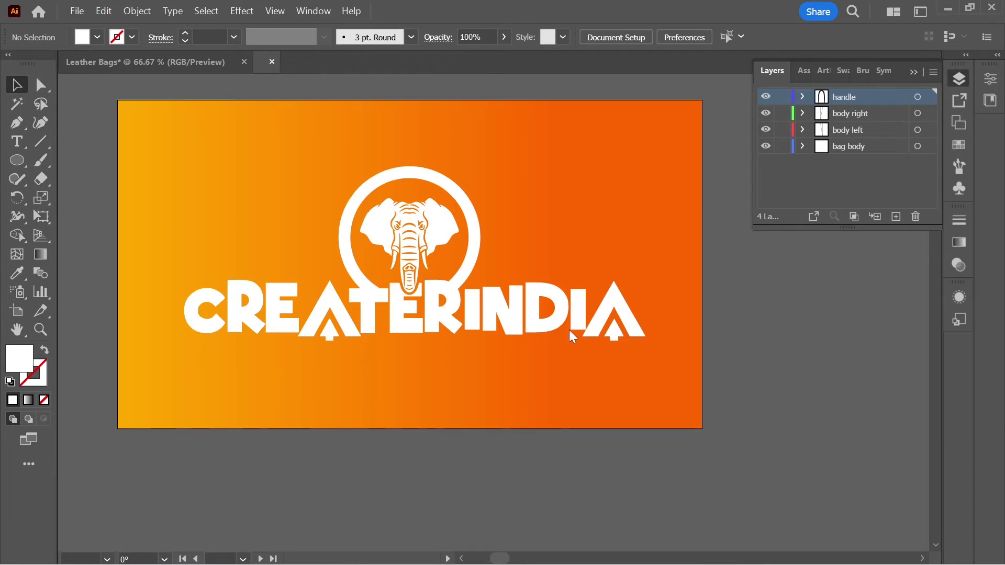
Copy the white elephant and CREATERINDIA logo group and paste it into the Leather Bags document.
key("ctrl+c")
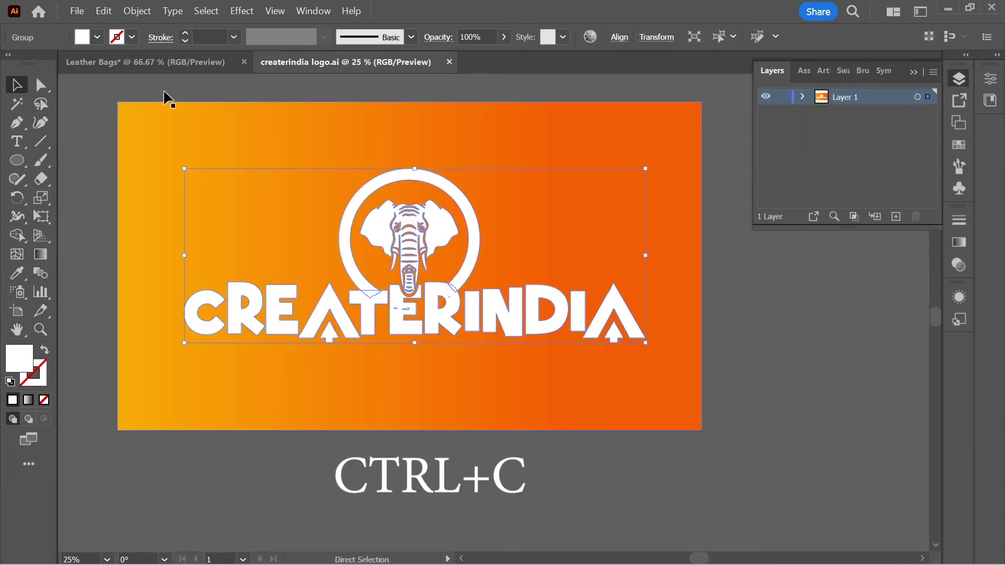
left_click(109, 61)
key("ctrl+v")
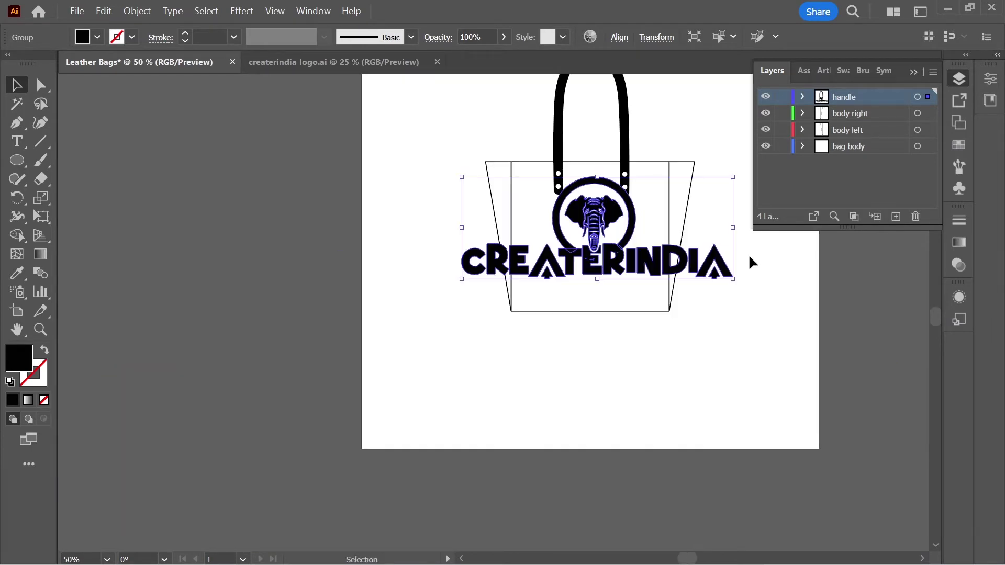
Scale the pasted logo down, position it centrally on the bag's front below the handle ends and deselect it.
key("ctrl+1")
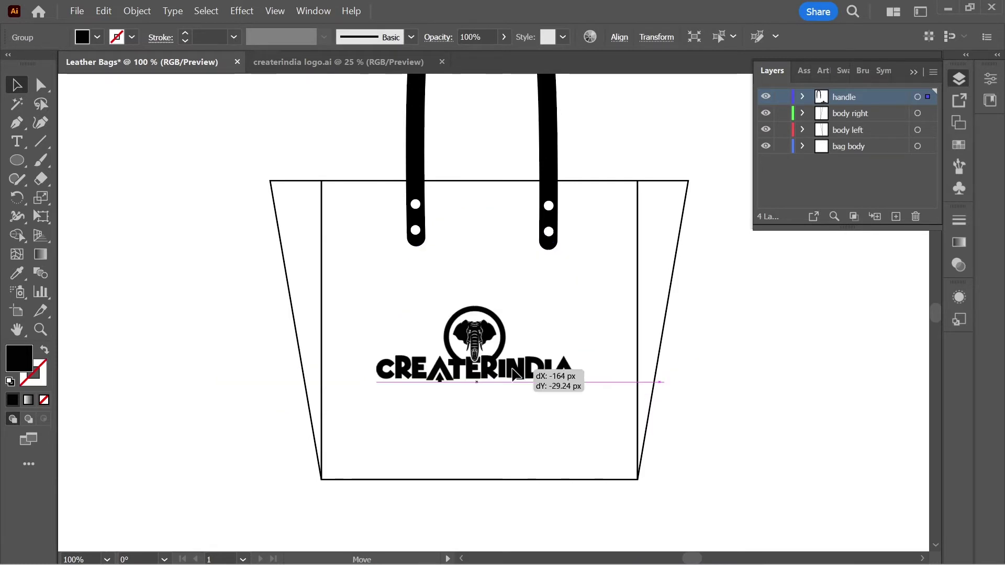
left_click_drag(512, 369, 514, 361)
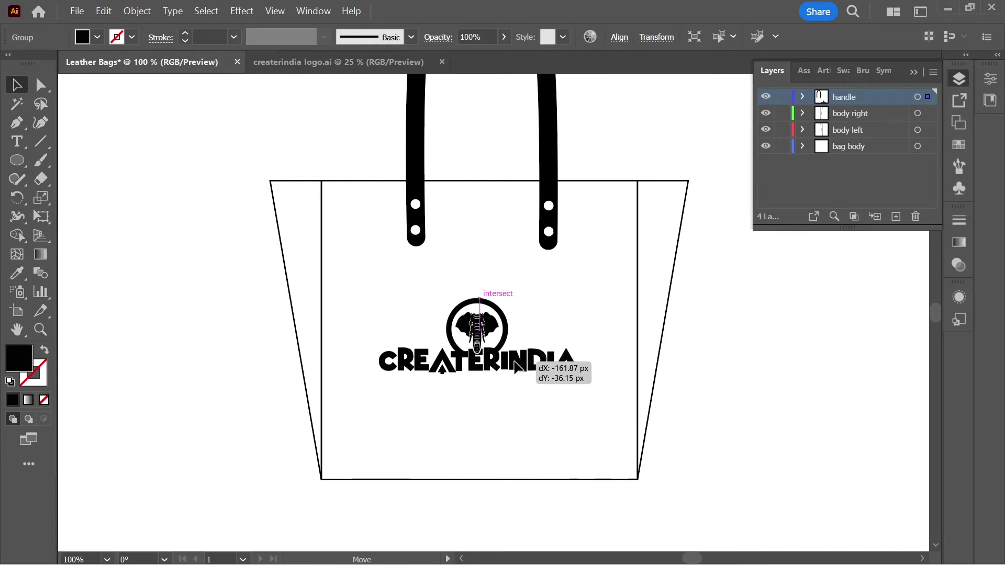
left_click(155, 441)
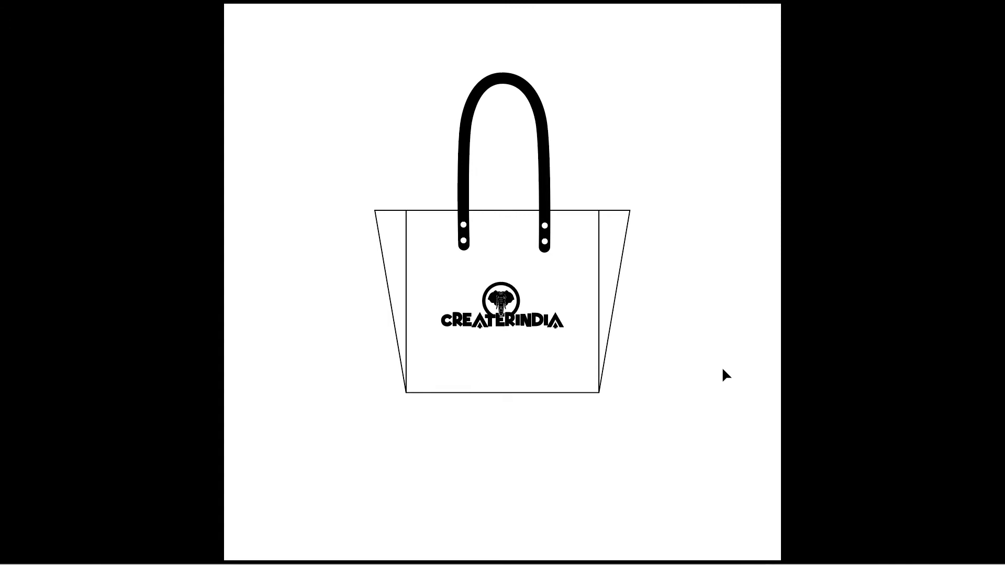
Leave the full-screen view, scale the whole bag artwork up, centre it on the artboard and clear the selection.
key("Escape")
key("ctrl+a")
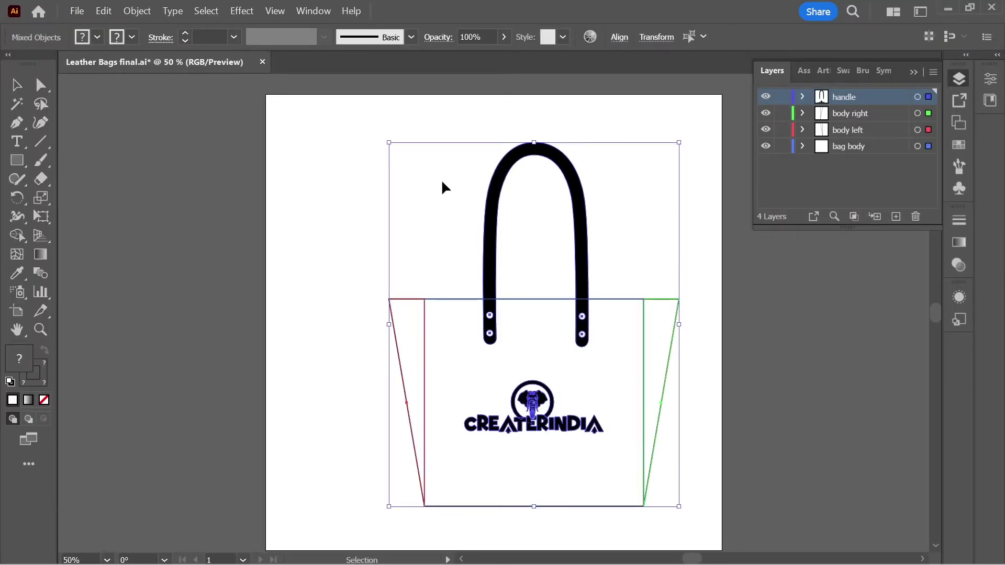
left_click_drag(389, 142, 333, 113)
left_click_drag(514, 335, 496, 350)
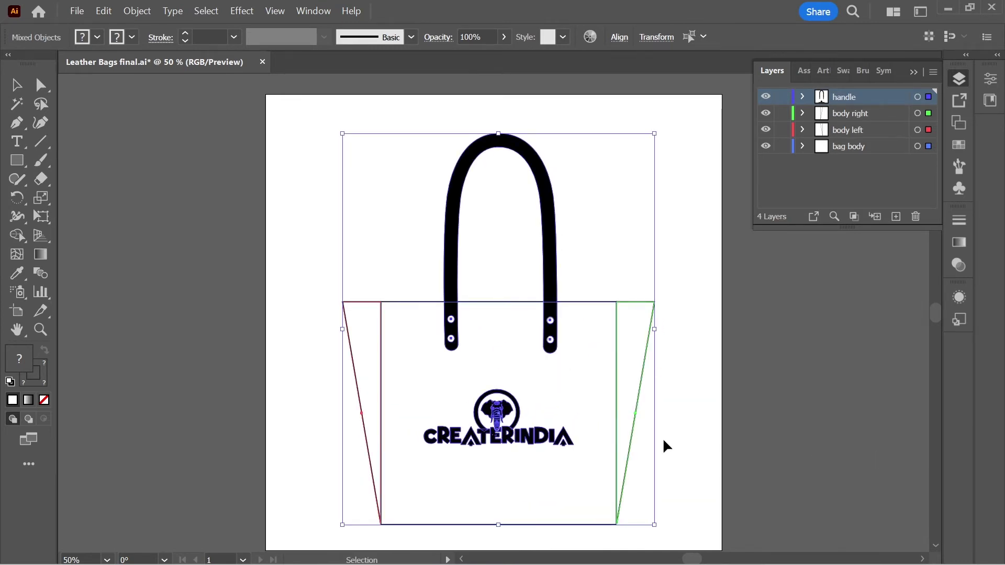
left_click(524, 400)
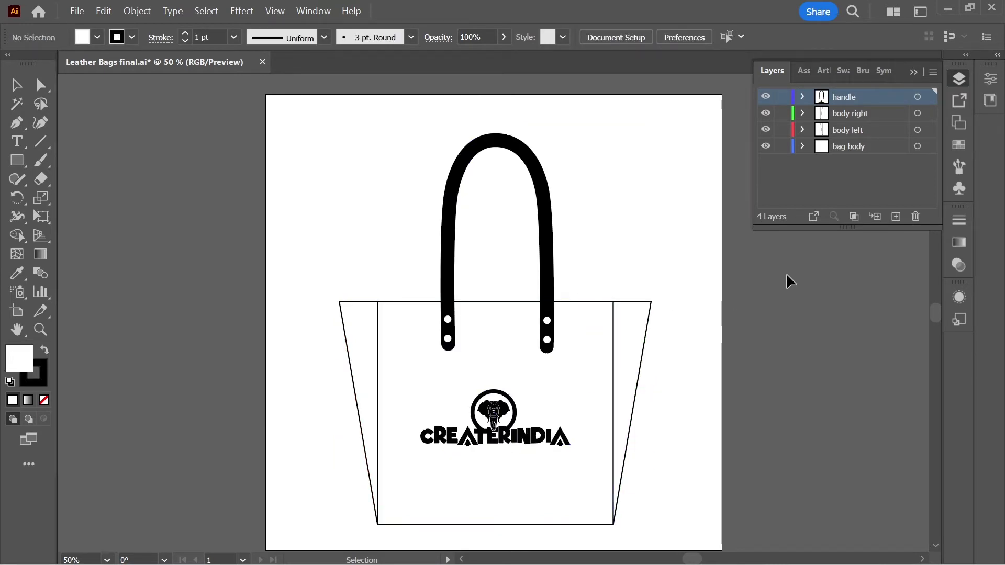
Show the 3D and Materials controls and place them beside the artboard, clear of the bag.
left_click(321, 9)
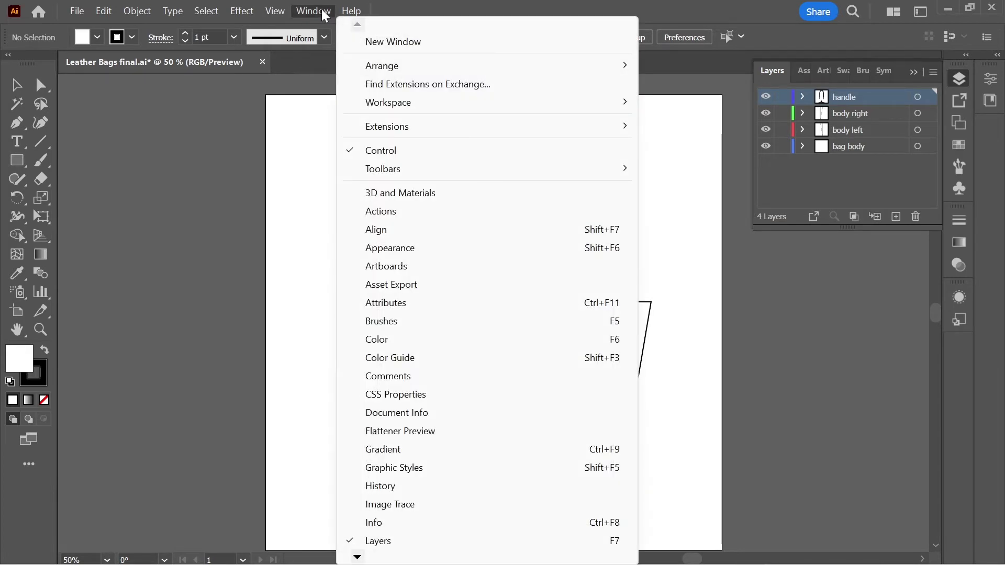
key("Escape")
left_click(308, 9)
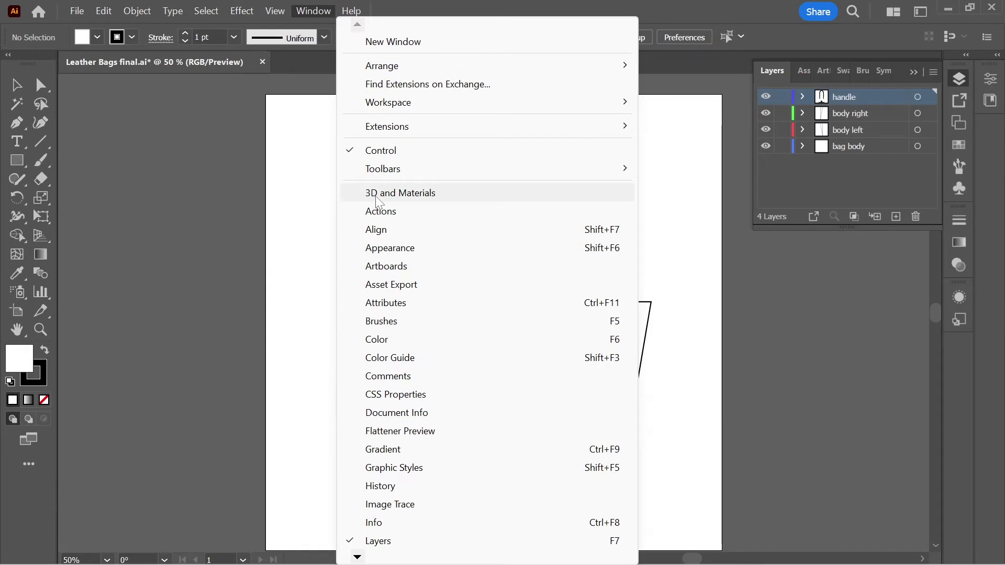
left_click(389, 198)
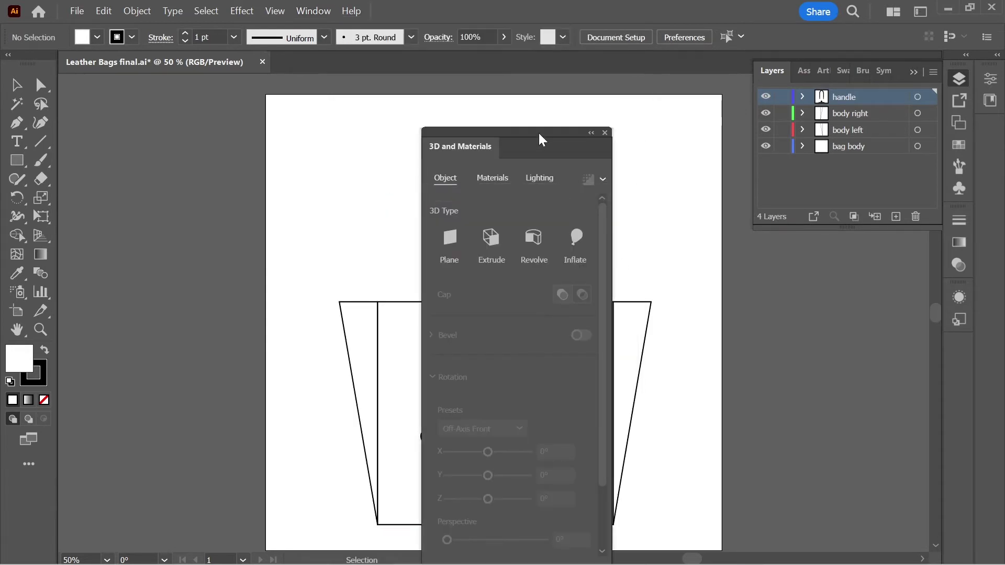
left_click_drag(537, 132, 850, 175)
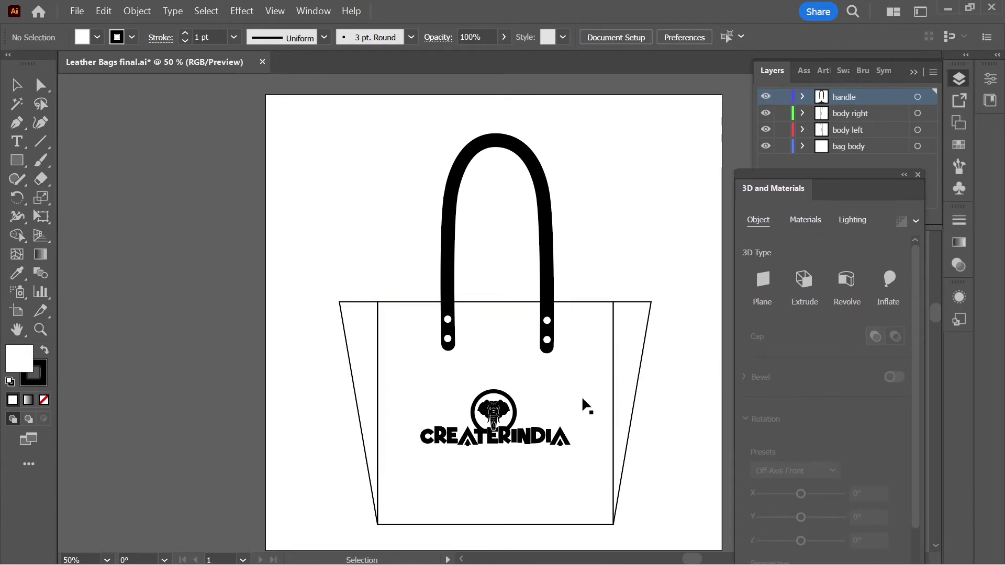
Apply the Natural Shagreen Leather material to the rectangle on the bag body layer.
left_click(843, 147)
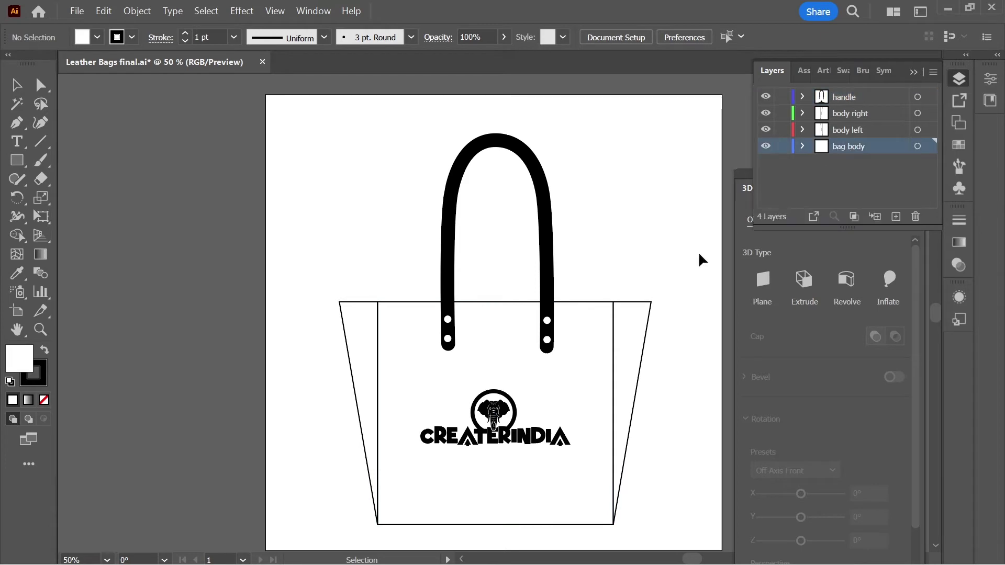
left_click(600, 302)
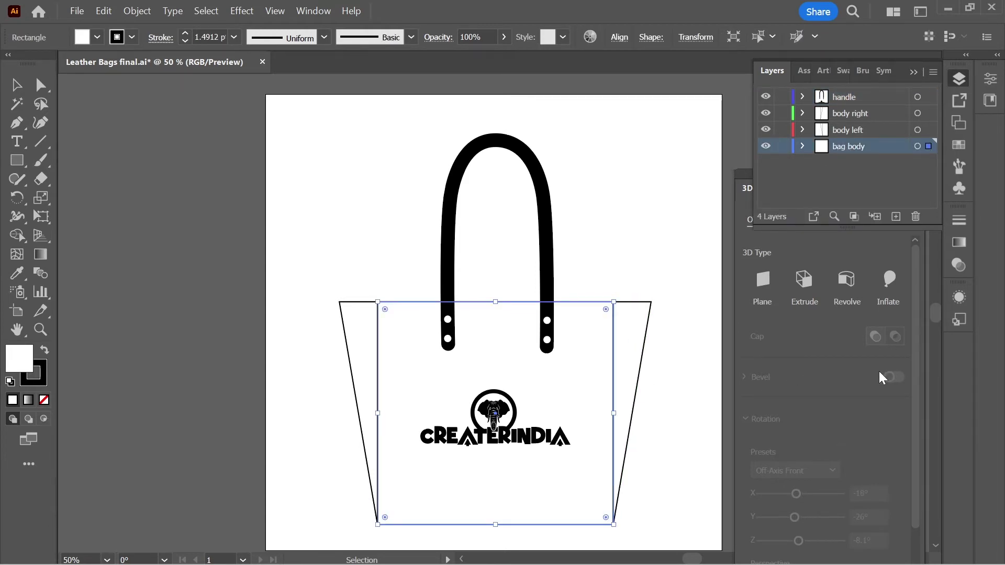
left_click(746, 183)
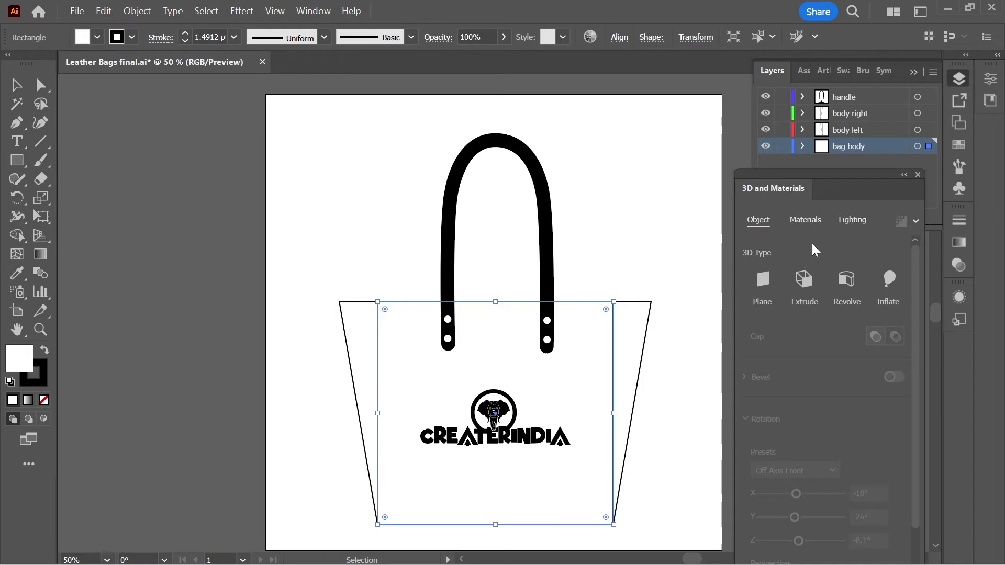
left_click(806, 220)
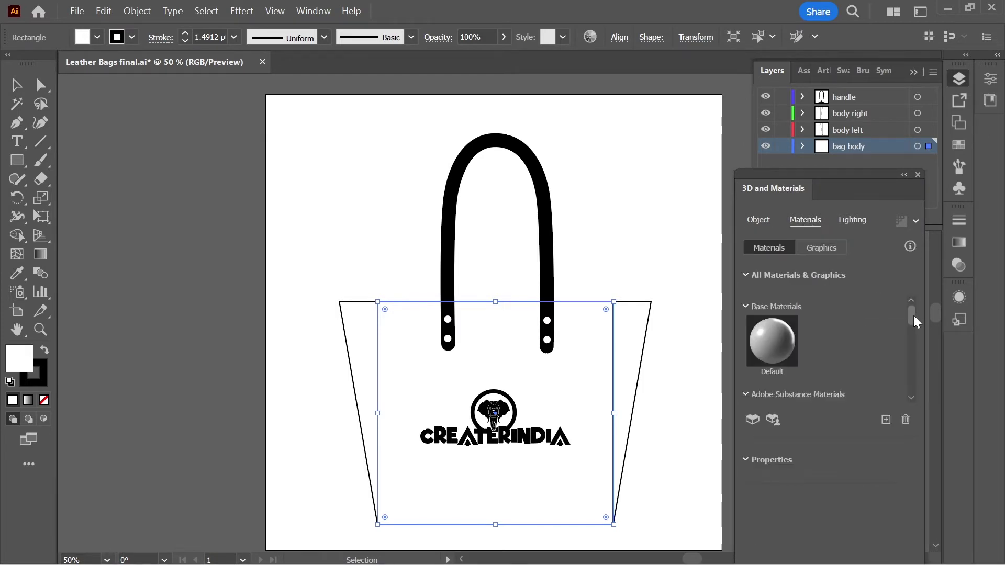
left_click_drag(912, 317, 909, 341)
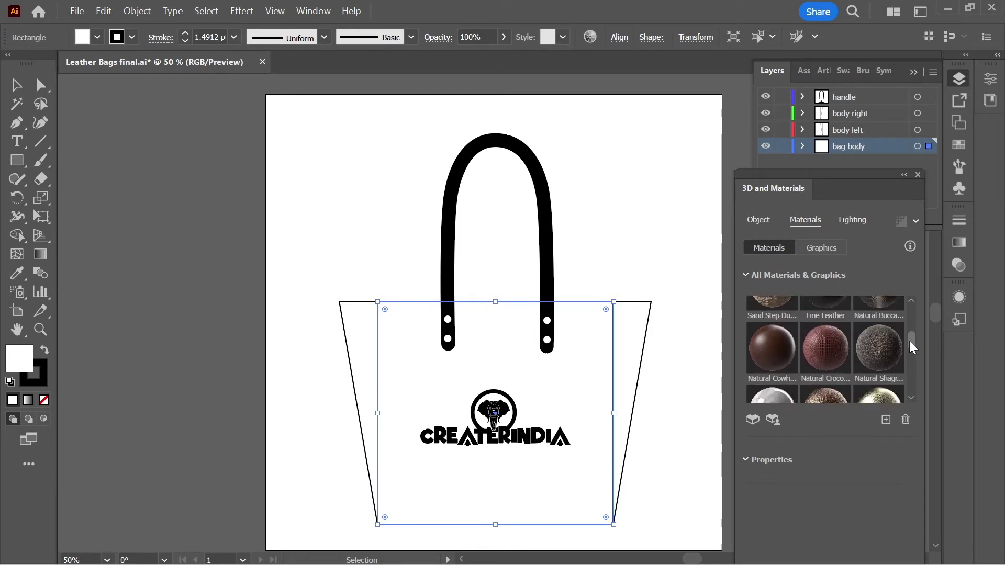
left_click(877, 348)
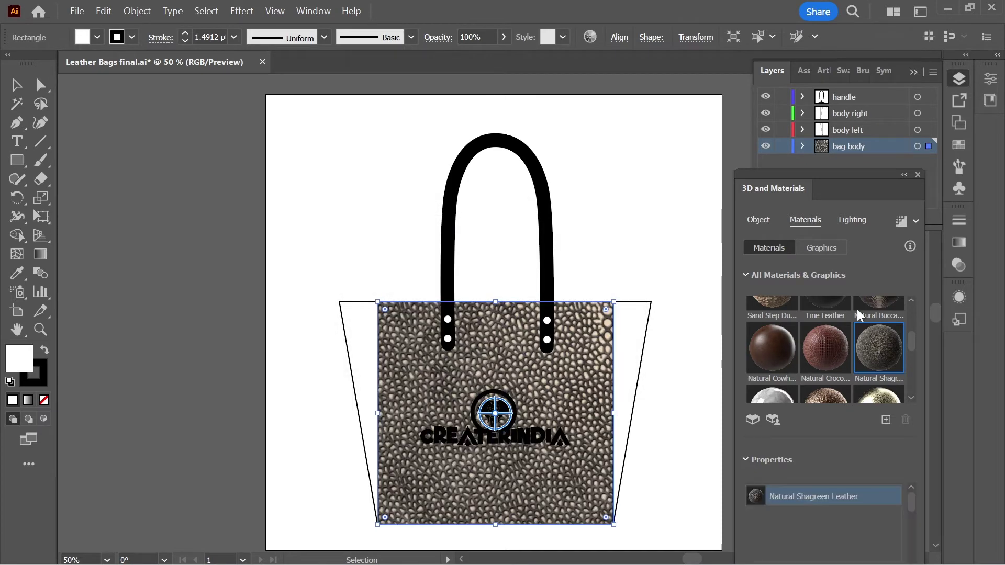
Inflate the bag body rectangle on both sides with a depth of 75 px and a volume of 25%.
left_click(759, 220)
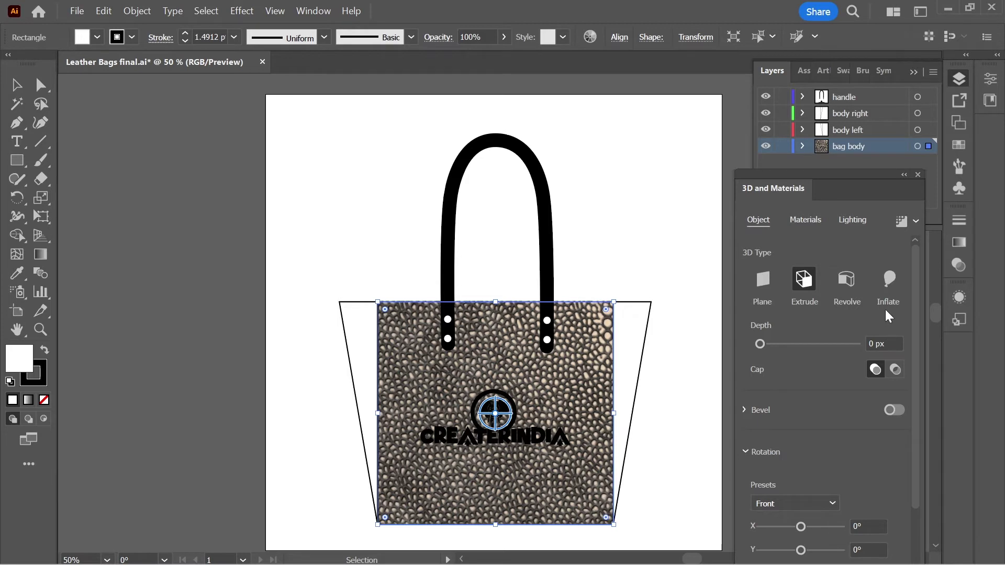
left_click(890, 280)
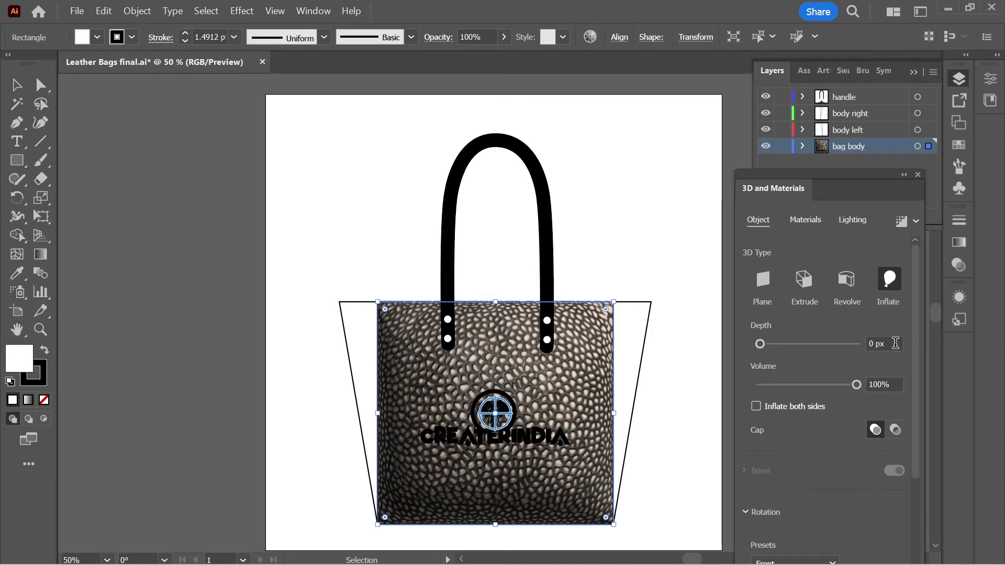
left_click(873, 344)
type("75")
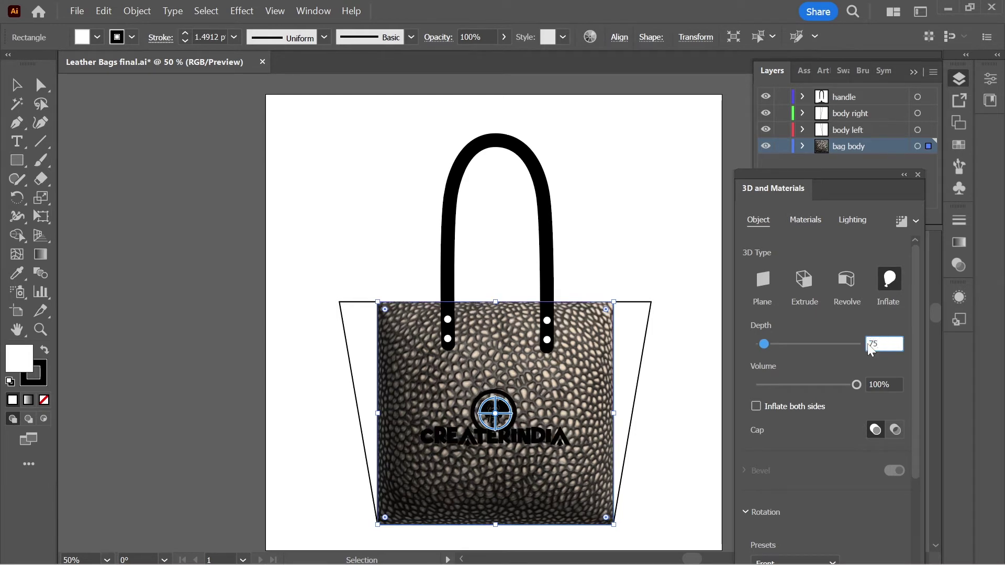
key("Tab")
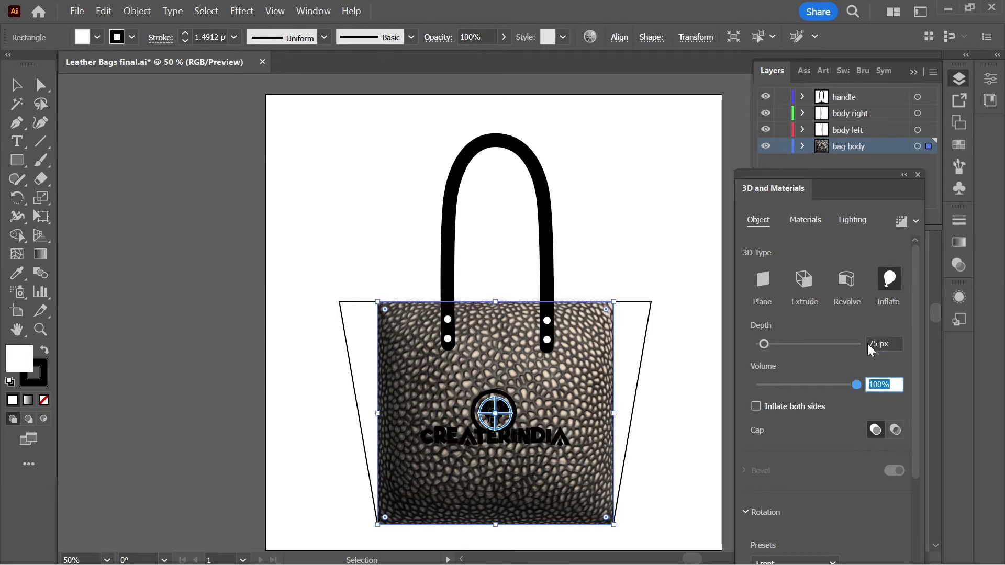
type("25")
key("Return")
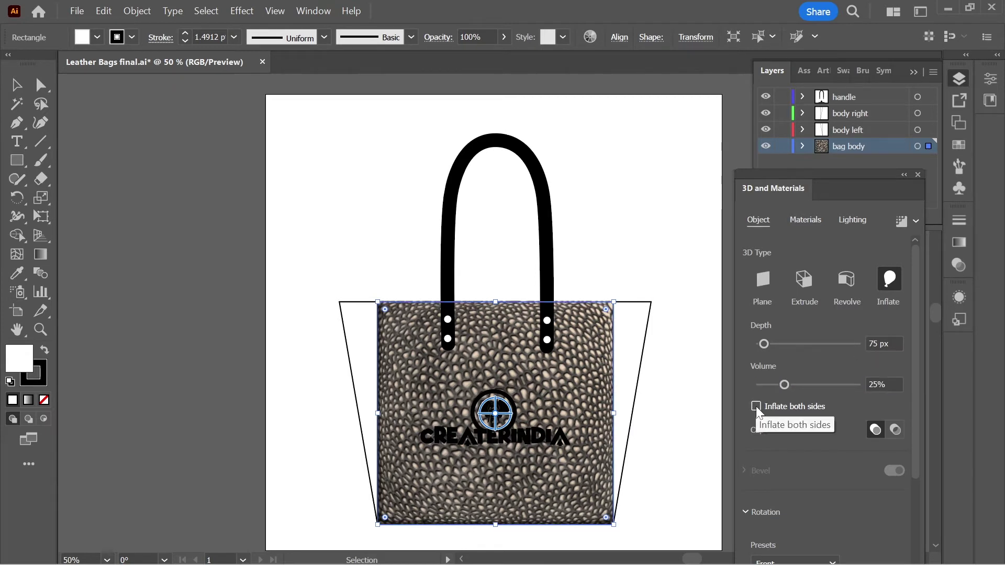
left_click(756, 407)
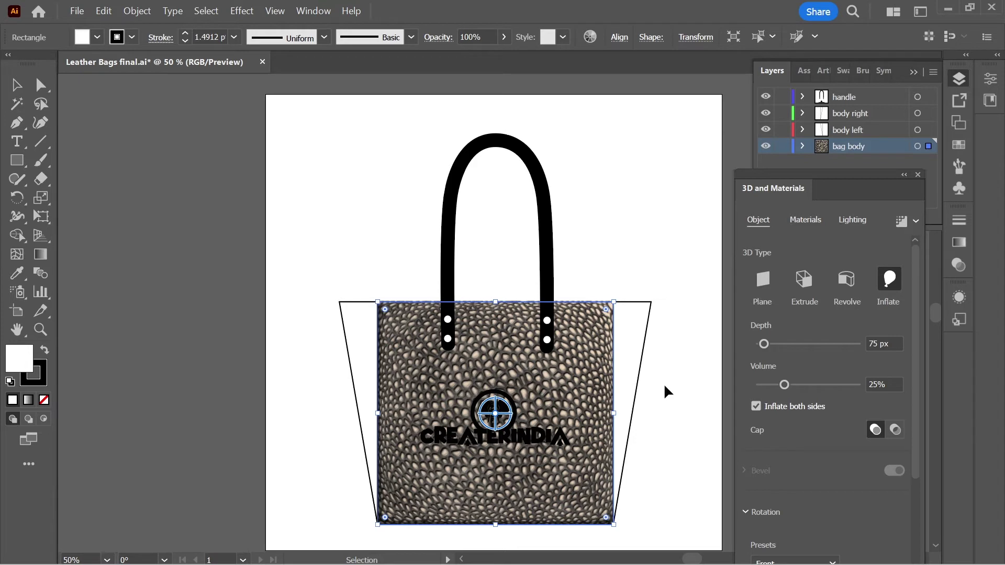
Apply the Natural Shagreen Leather material to the side shape on the body right layer.
left_click(651, 310)
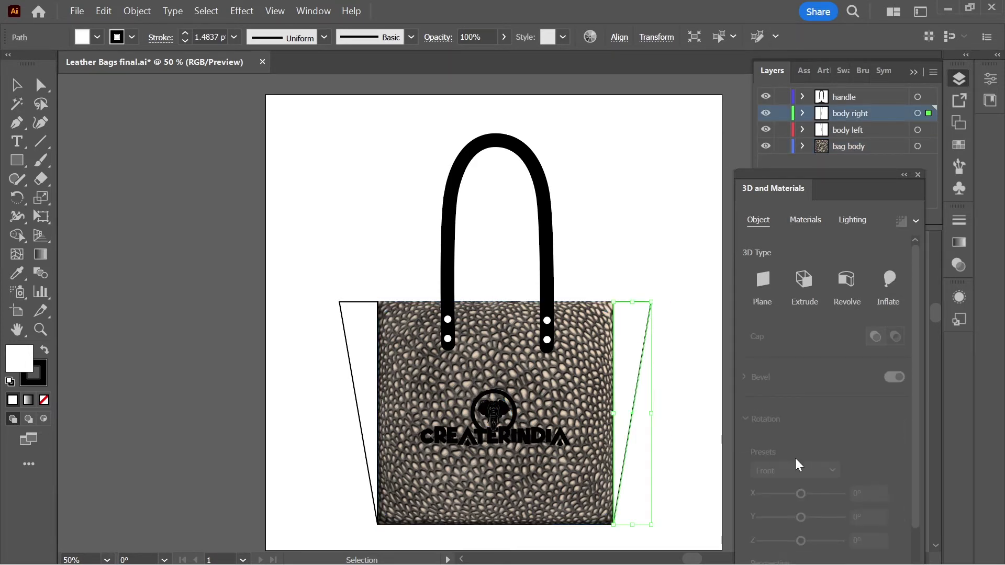
left_click(803, 223)
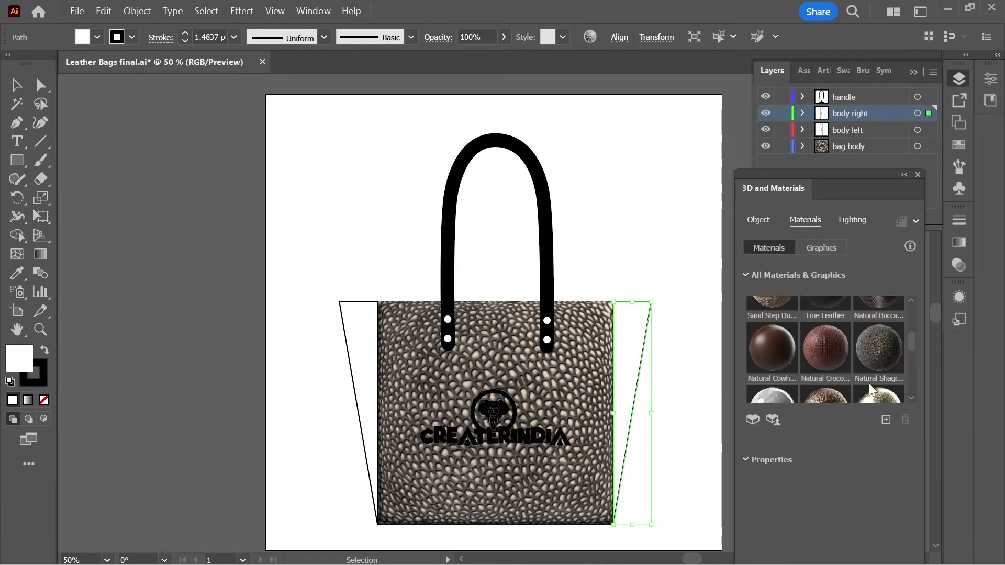
left_click(879, 348)
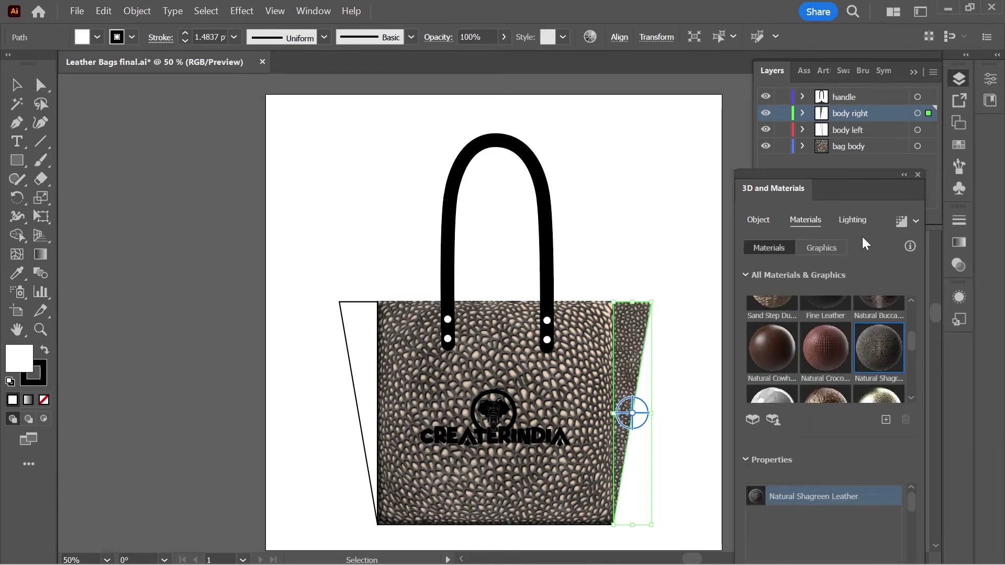
Inflate the side shape on the body right layer on both sides with a depth of 75 px and a volume of 25%.
left_click(754, 221)
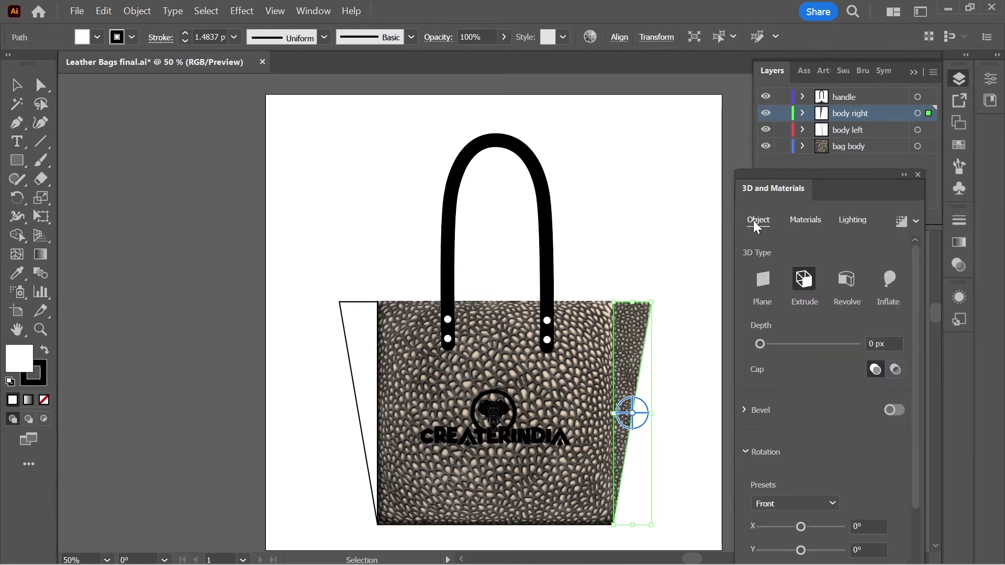
left_click(891, 285)
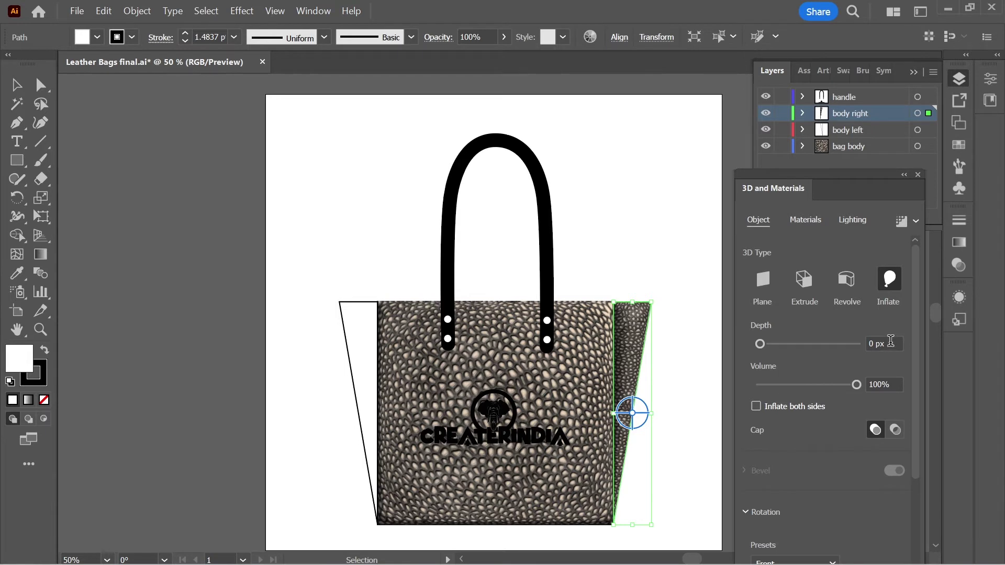
left_click(888, 343)
type("75")
key("Tab")
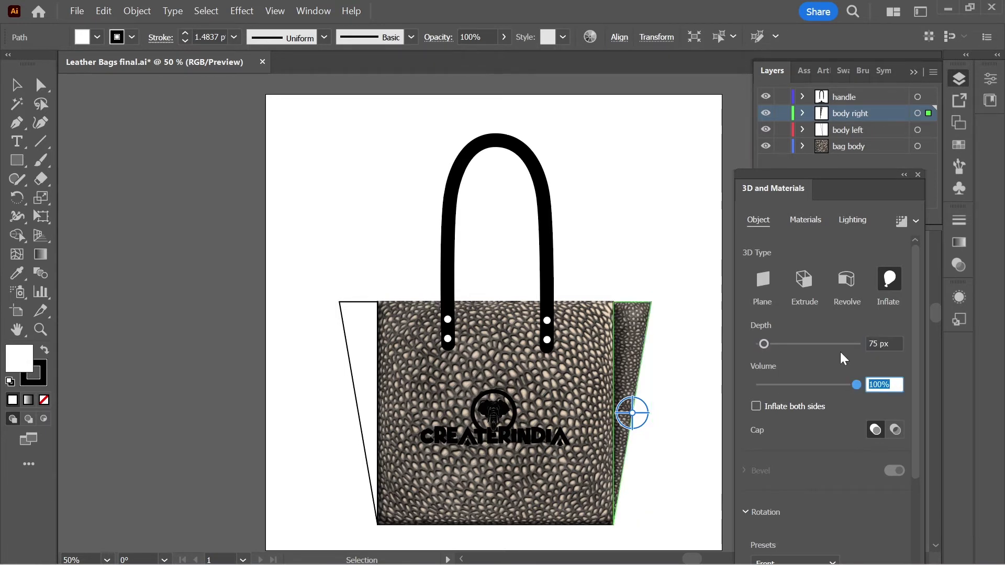
type("25")
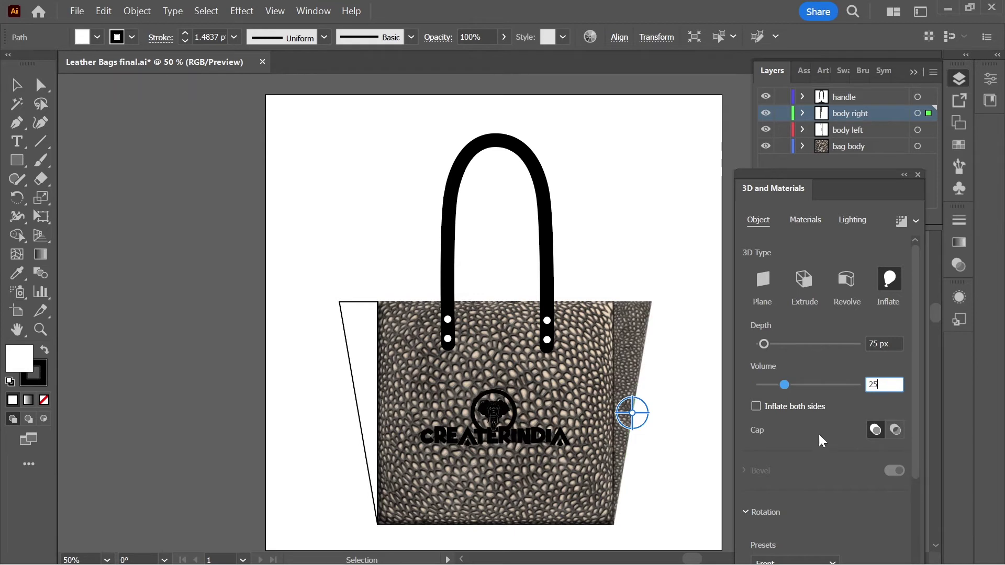
left_click(756, 407)
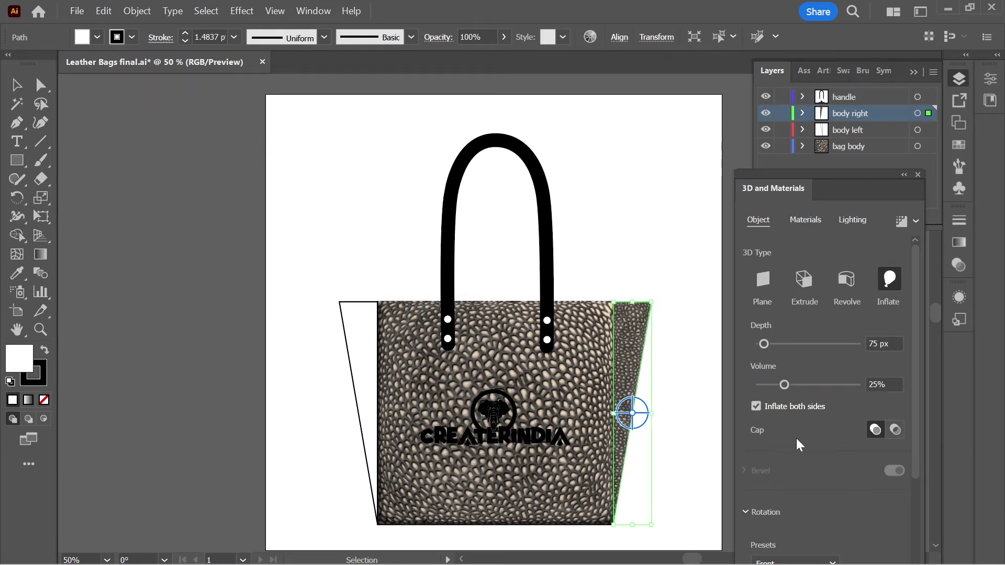
Try larger inflate depths on the body right side shape, including 200, 300 and 400 px.
left_click(774, 344)
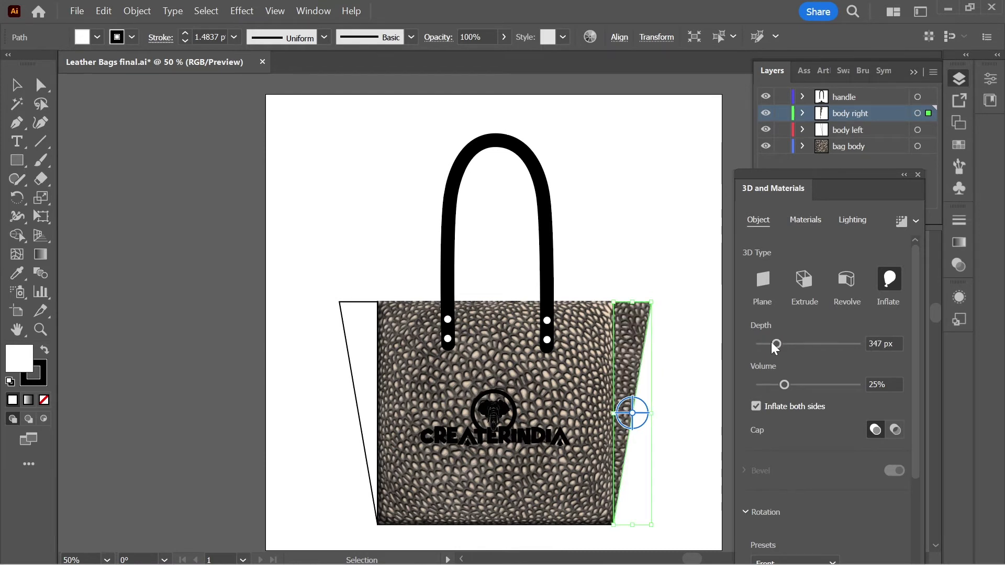
left_click_drag(776, 345, 772, 347)
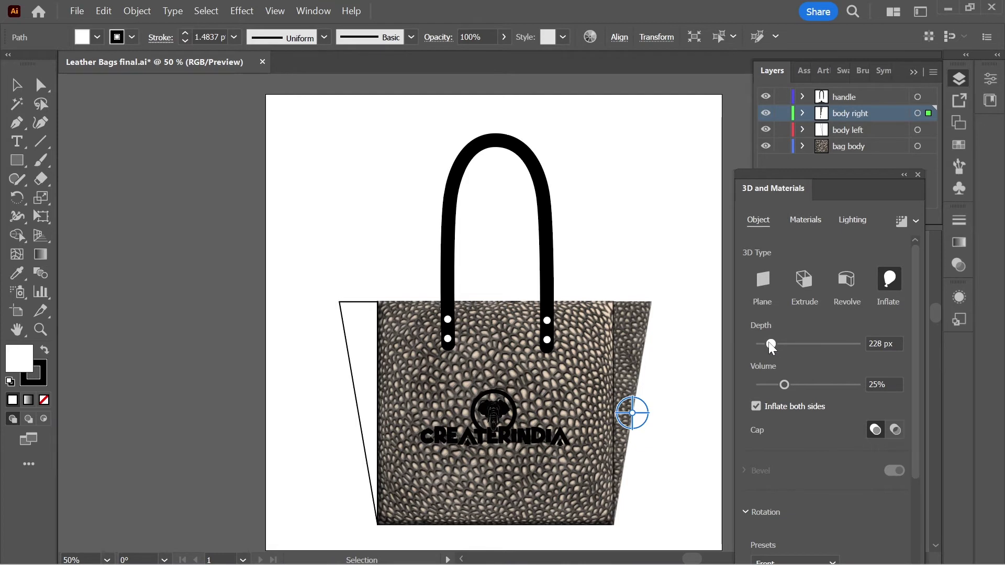
left_click_drag(771, 346, 769, 347)
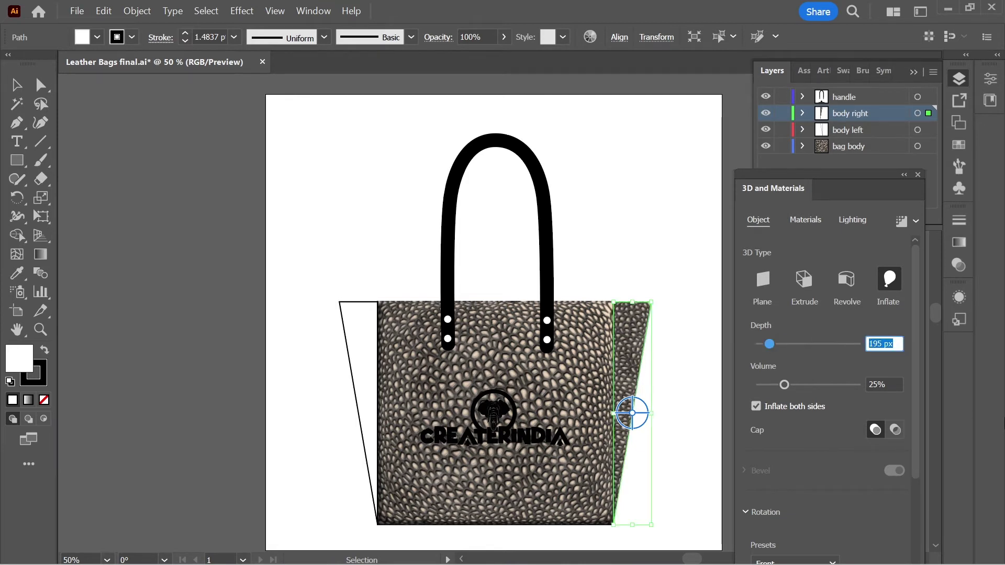
type("200")
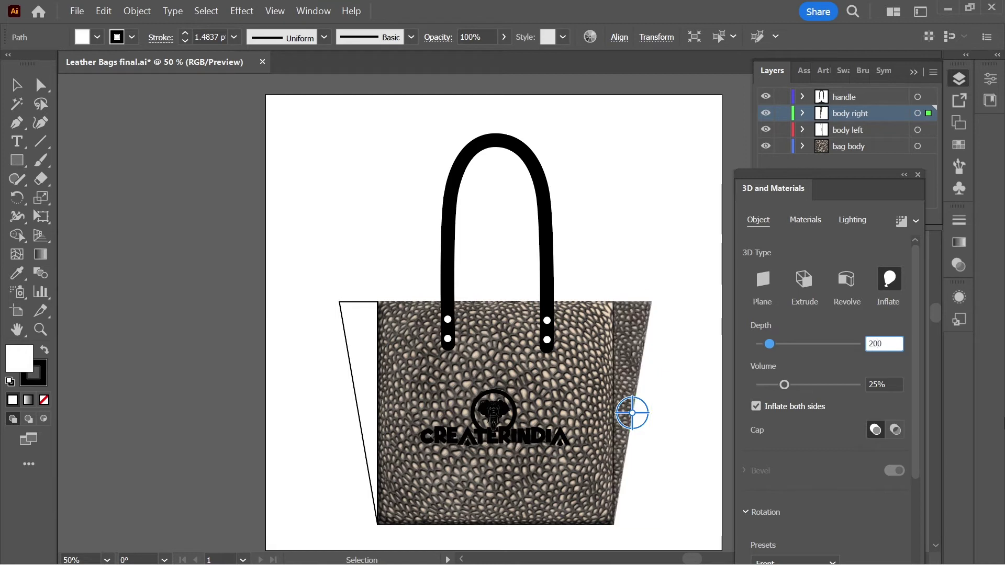
key("Return")
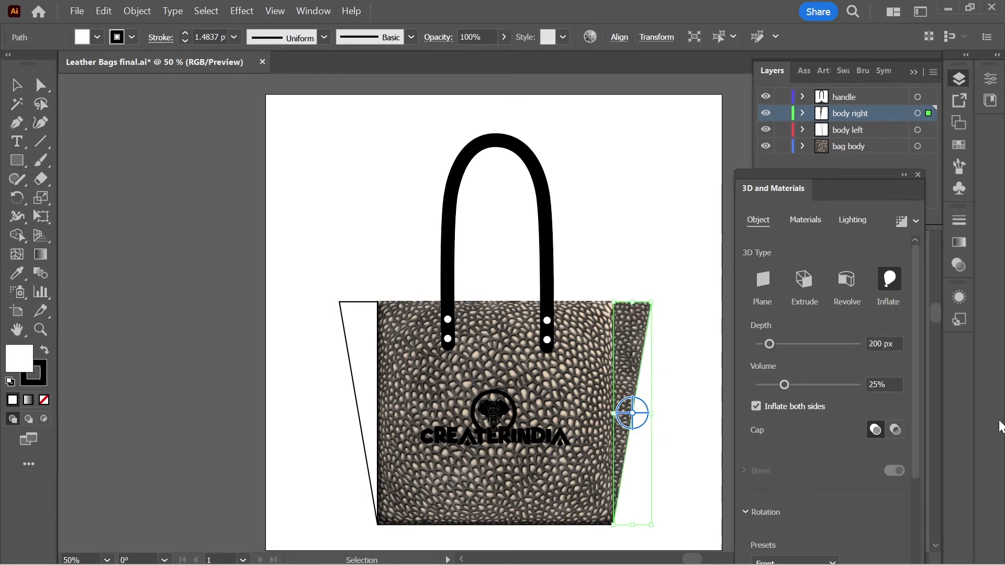
left_click(897, 341)
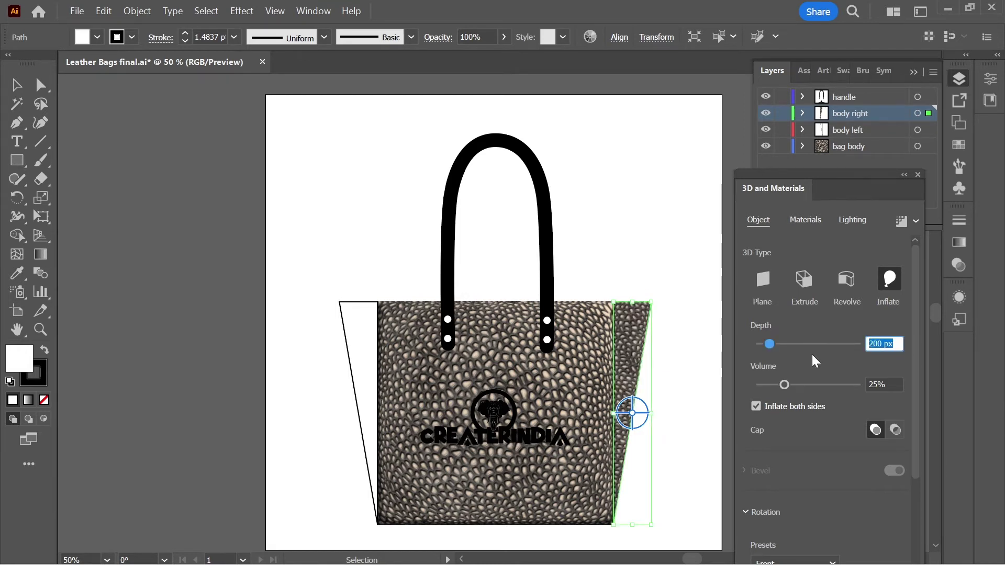
type("300")
key("Return")
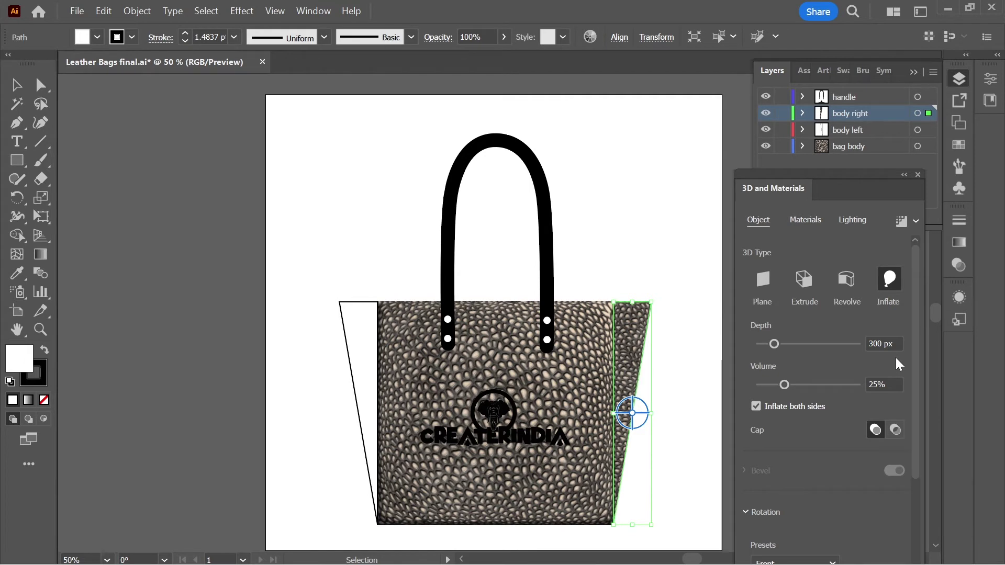
left_click(894, 342)
type("400")
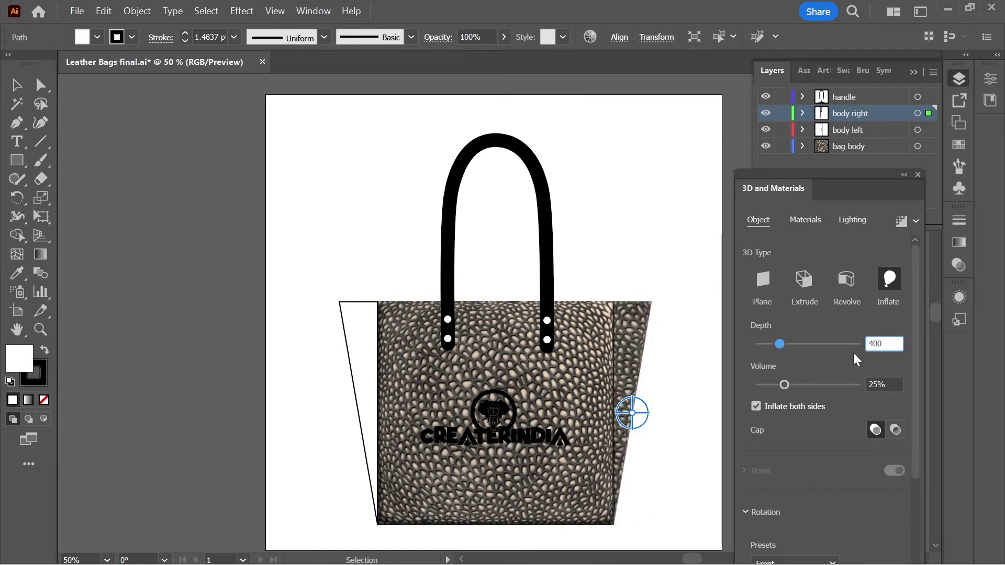
Set the inflate depth of the body right side shape to 325 px.
left_click(892, 343)
type("2")
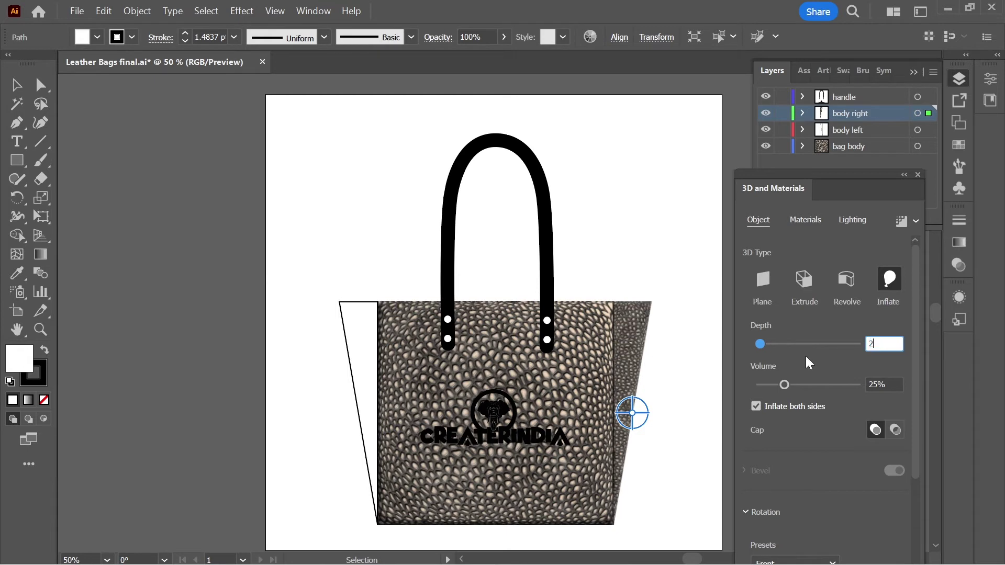
key("BackSpace")
type("325")
key("Return")
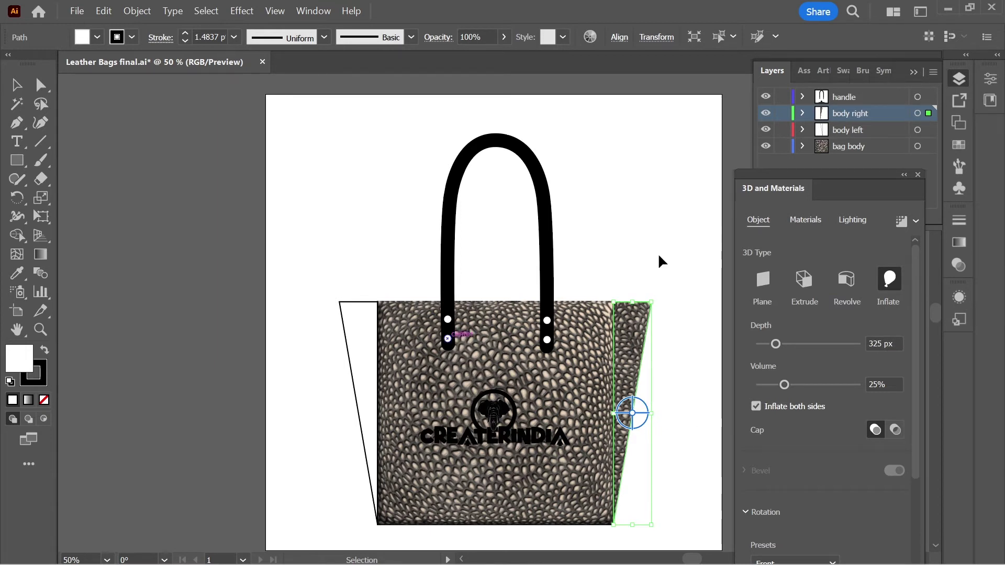
Apply the Natural Shagreen Leather material to the side shape on the body left layer.
left_click(848, 130)
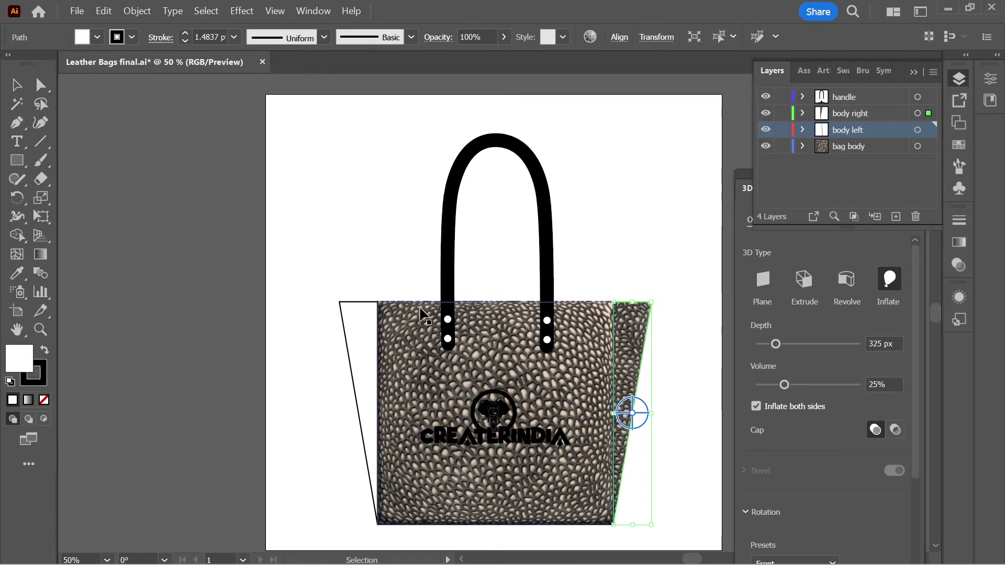
left_click(359, 309)
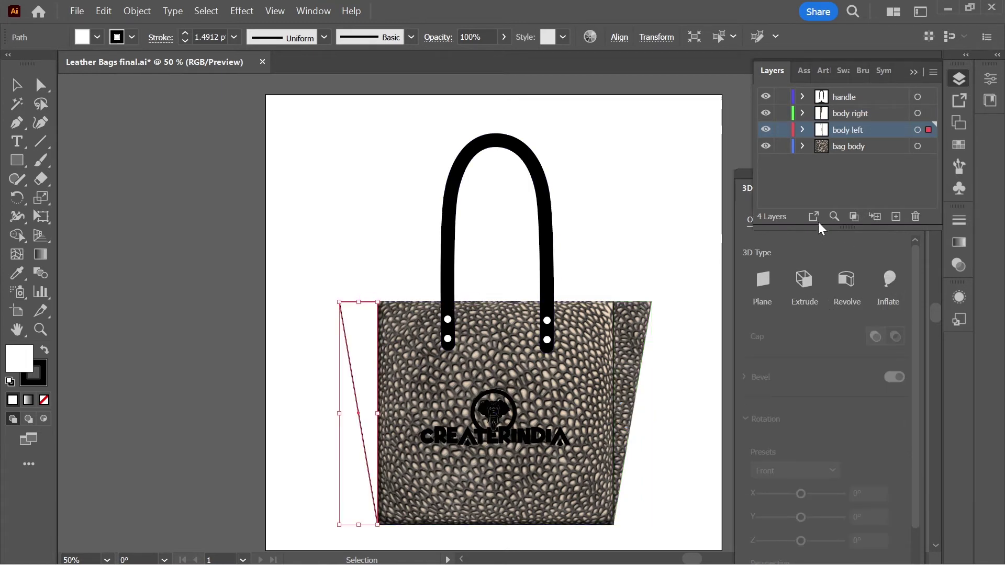
left_click(748, 184)
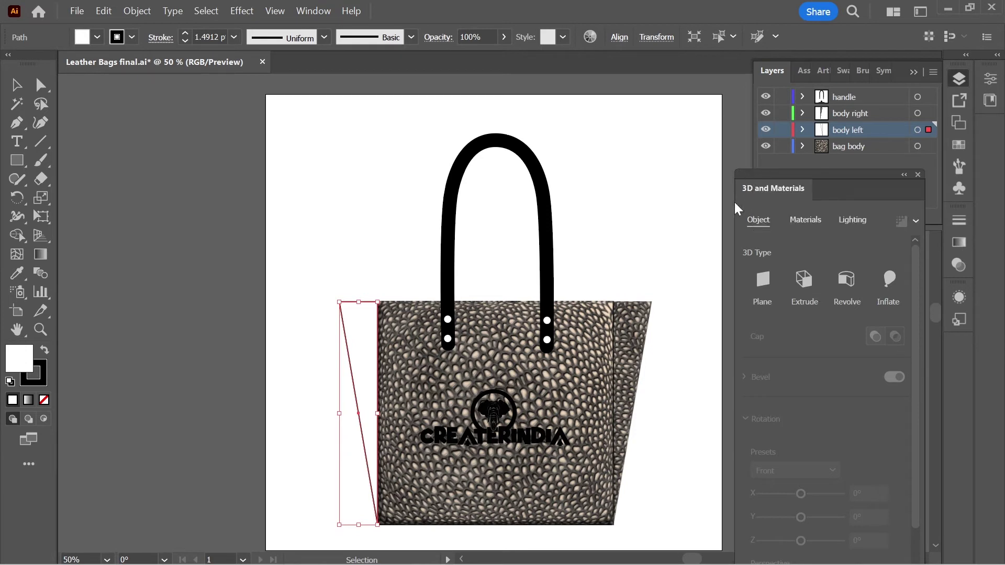
left_click(808, 218)
left_click(880, 356)
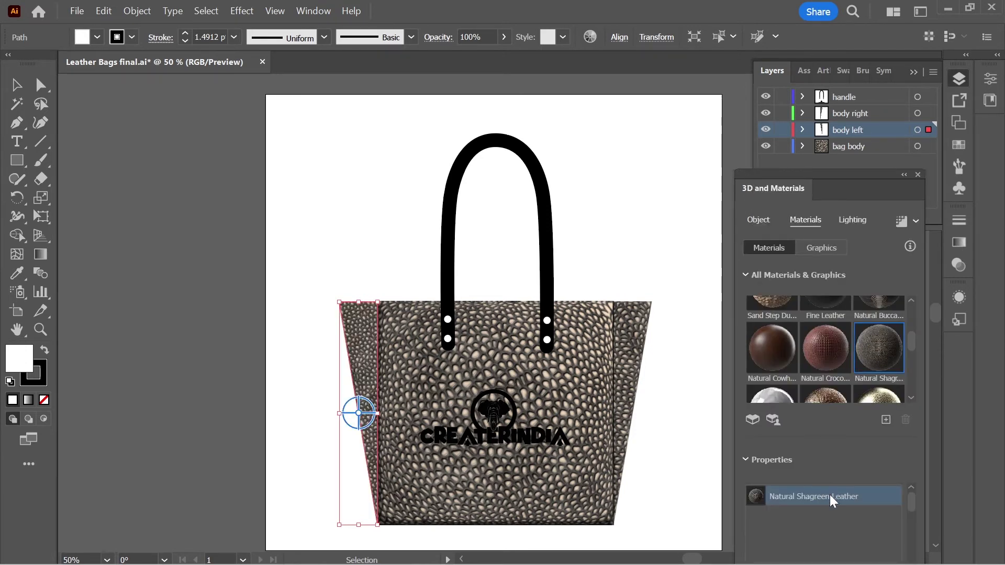
Inflate the body left side shape on both sides with a depth of 325 px and a volume of 25%, and deselect it.
left_click(758, 219)
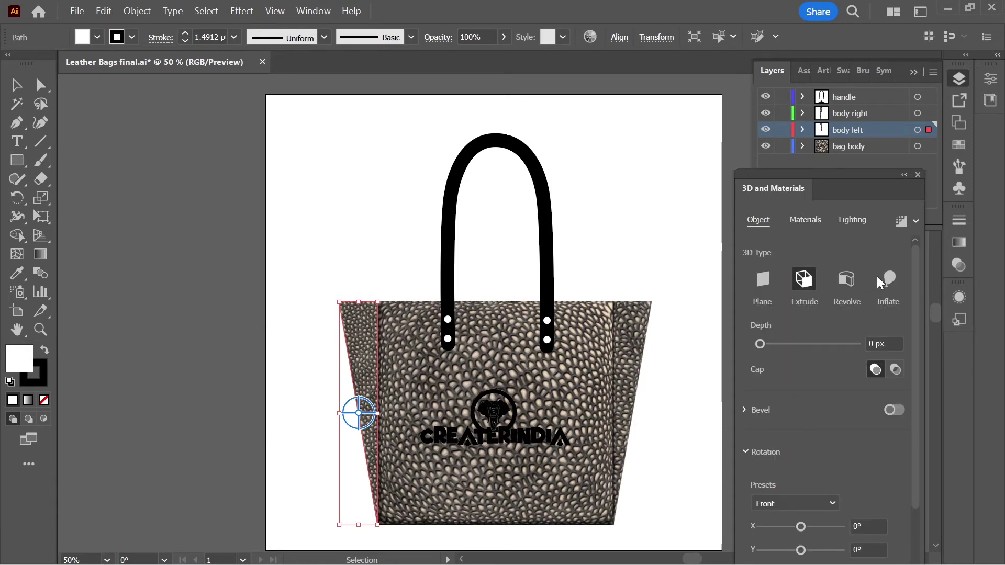
left_click(890, 280)
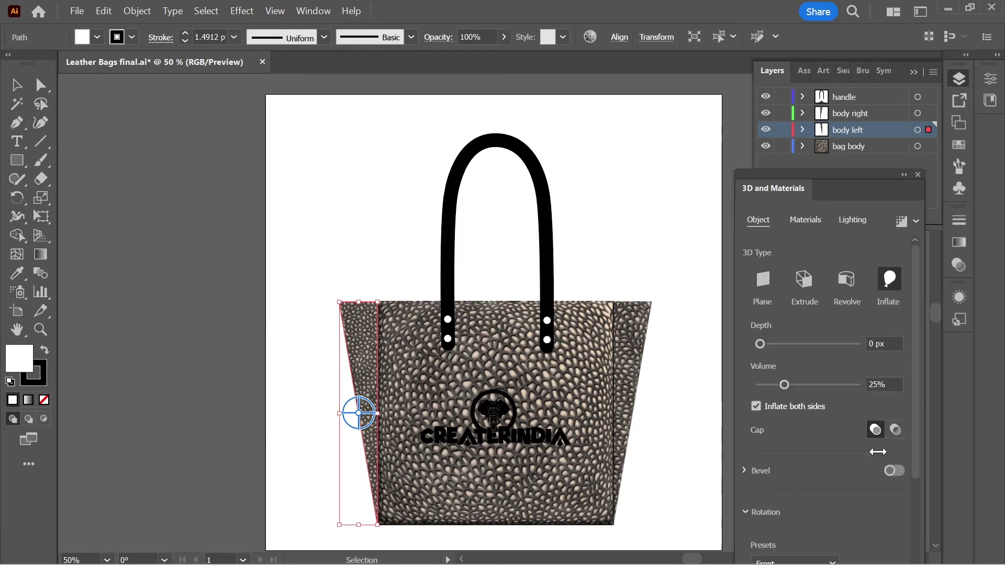
left_click(889, 343)
type("32")
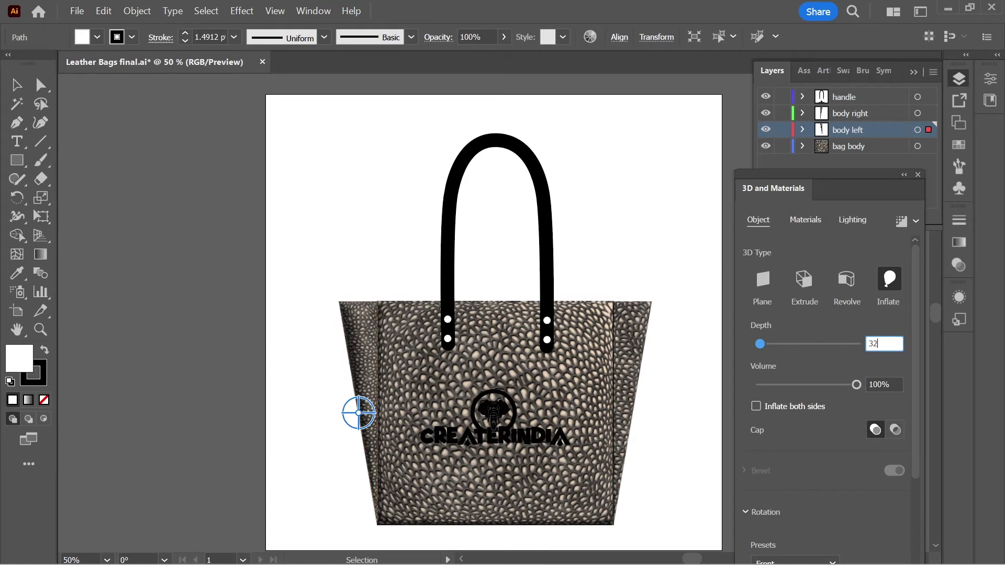
type("5")
key("Tab")
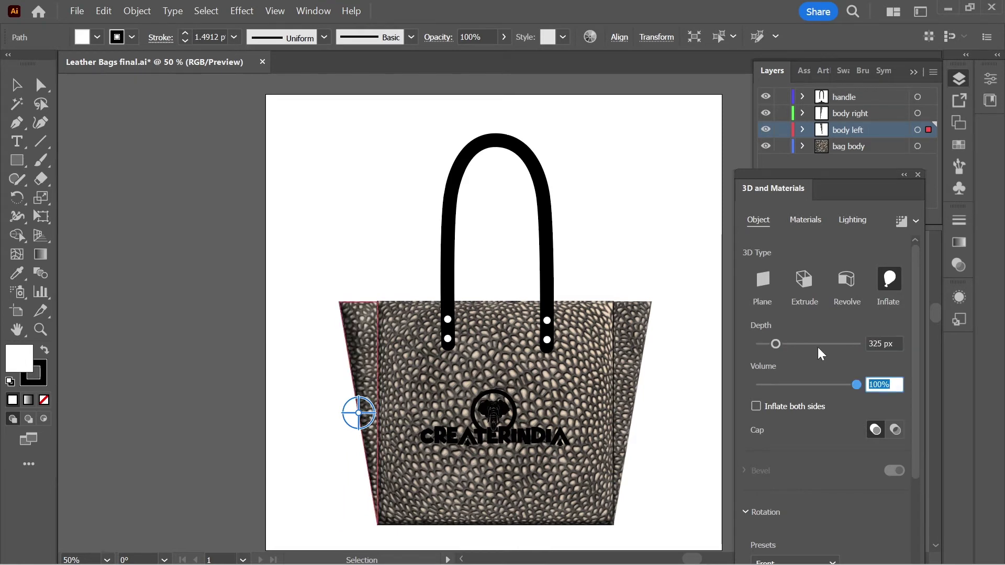
type("25")
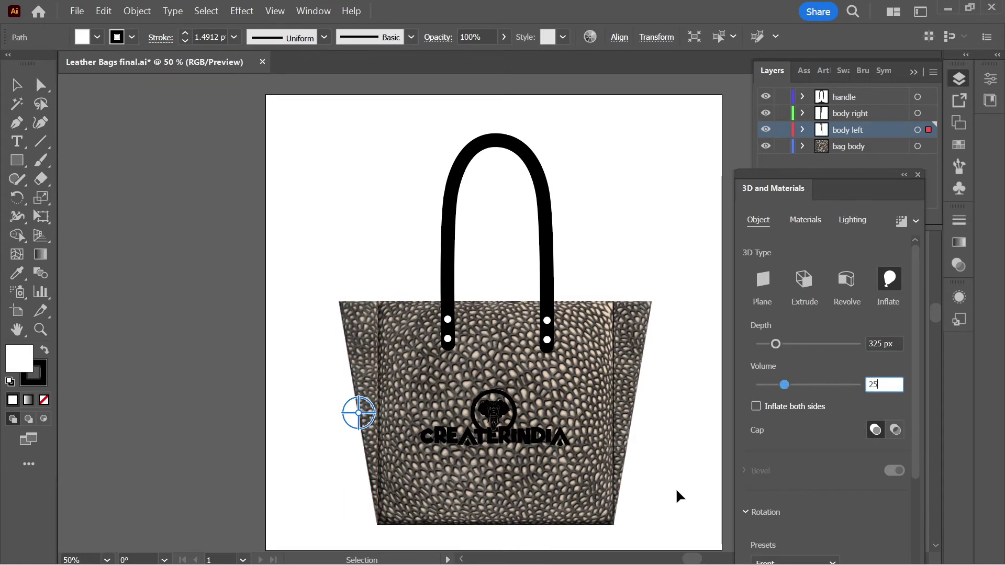
key("Return")
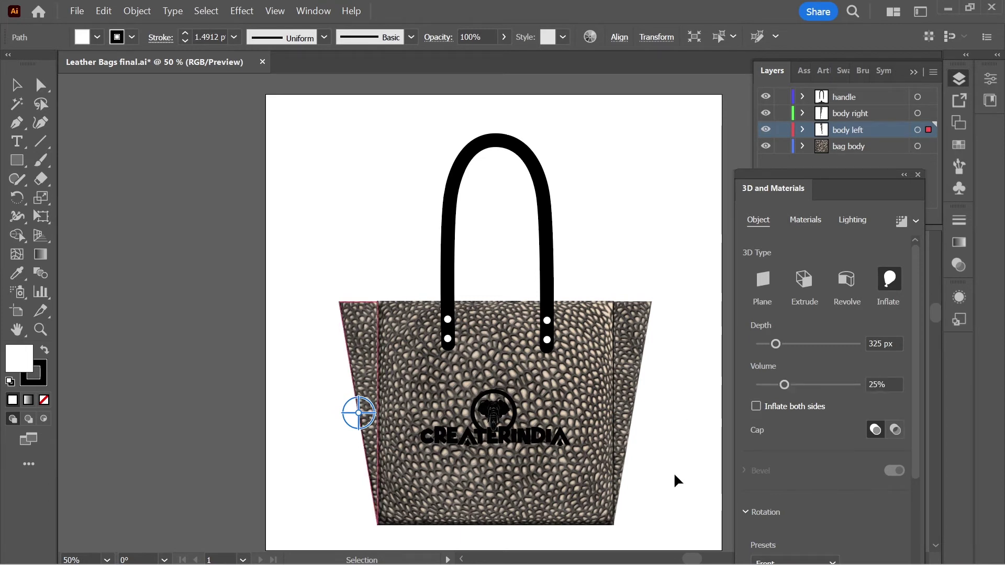
left_click(675, 480)
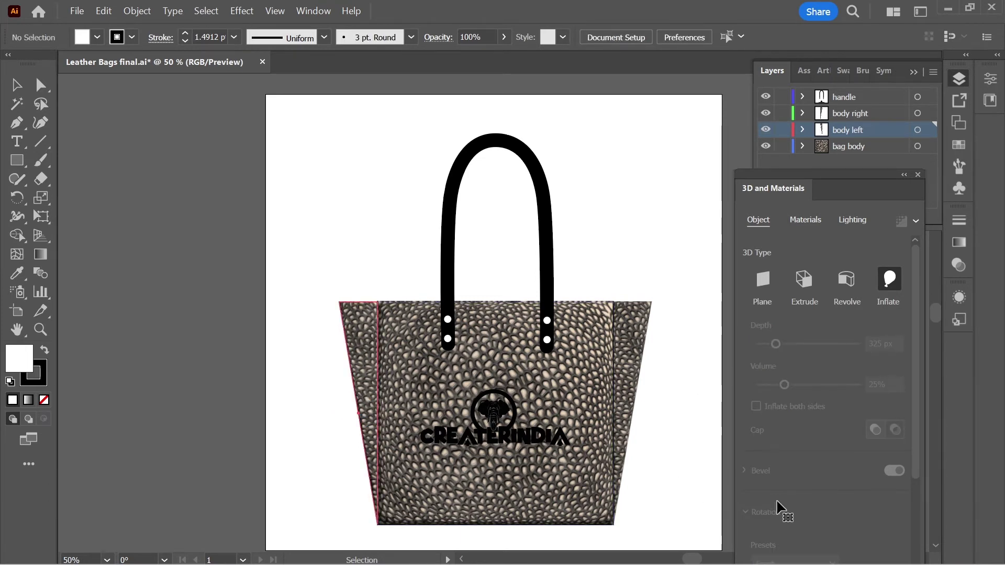
left_click(756, 406)
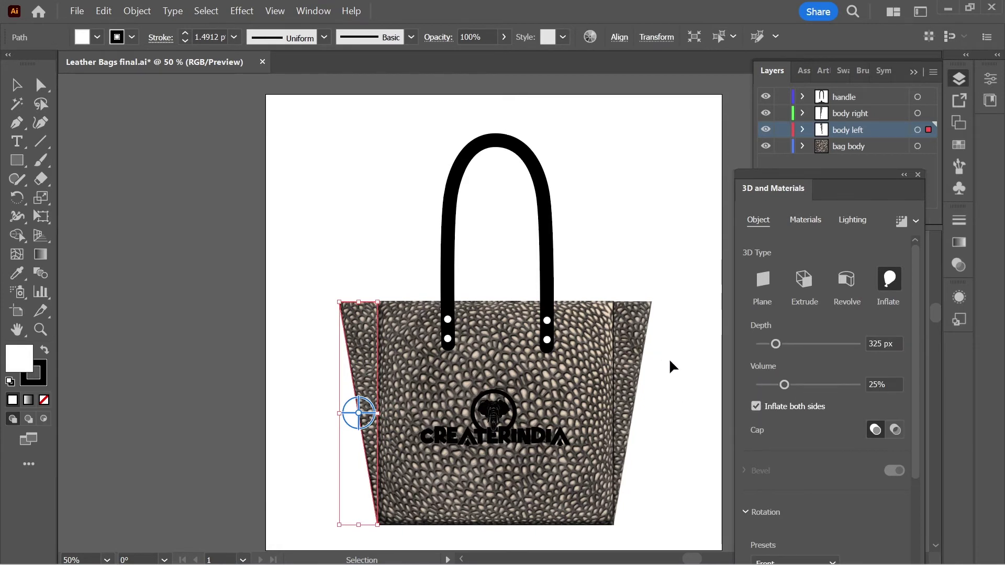
left_click(687, 412)
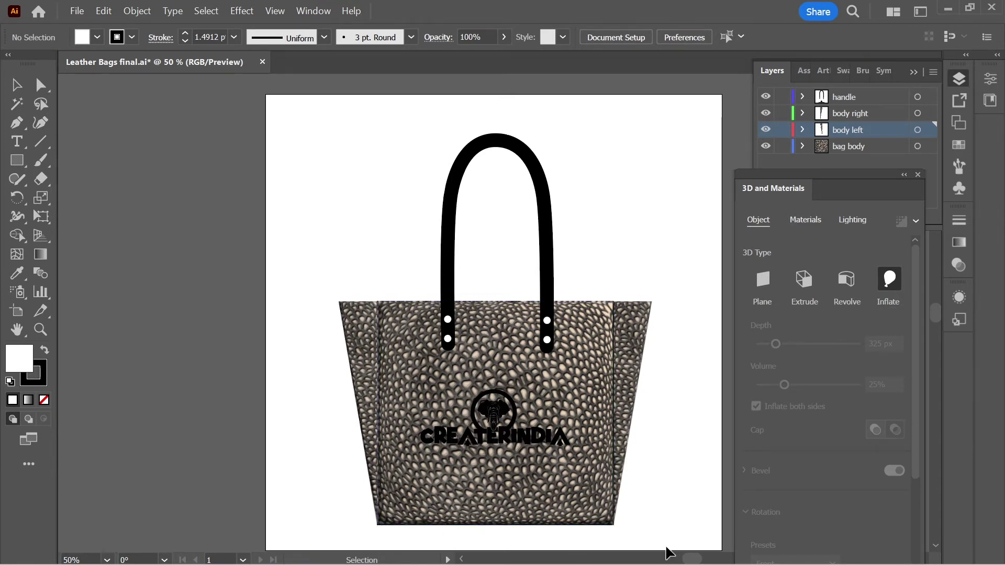
Apply the Natural Cowhide Leather material to the bag handle.
left_click(511, 146)
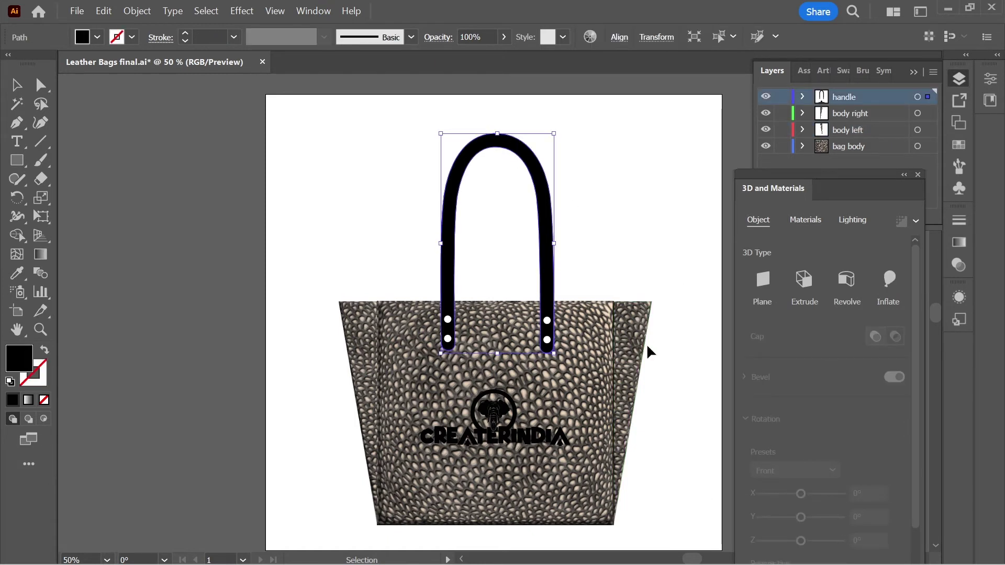
left_click(805, 222)
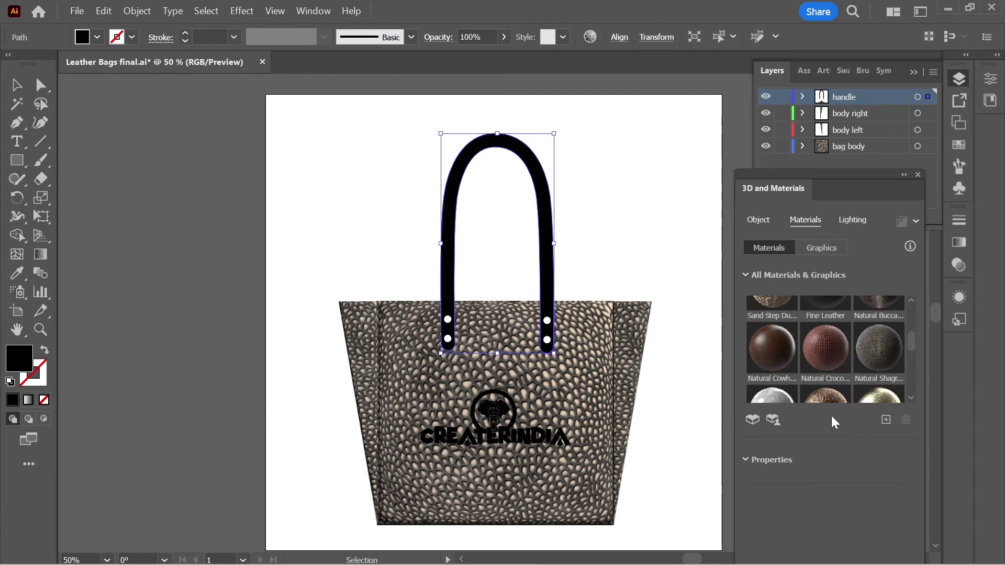
left_click(773, 355)
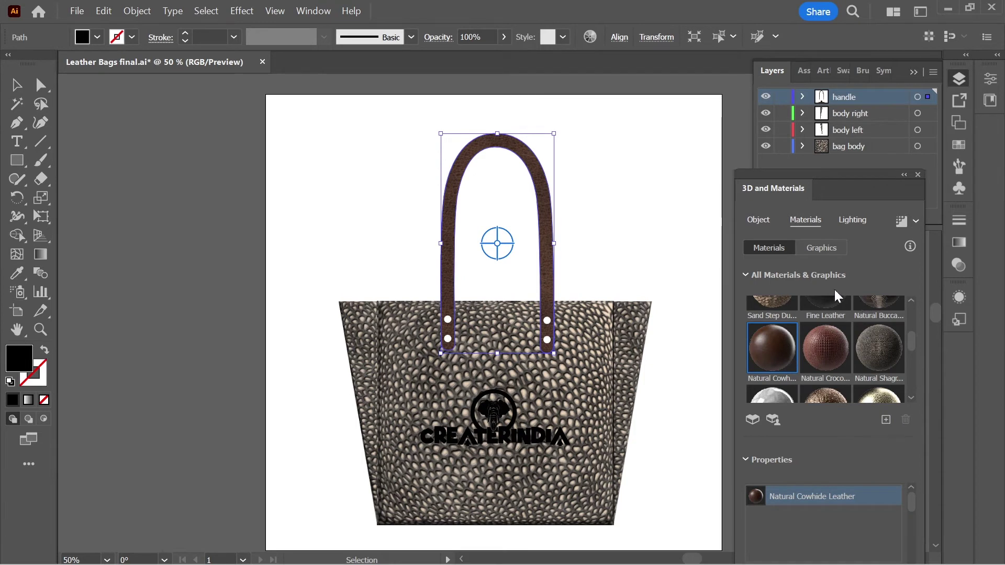
Inflate the bag handle with a depth of 75 px and a volume of 25%.
left_click(760, 218)
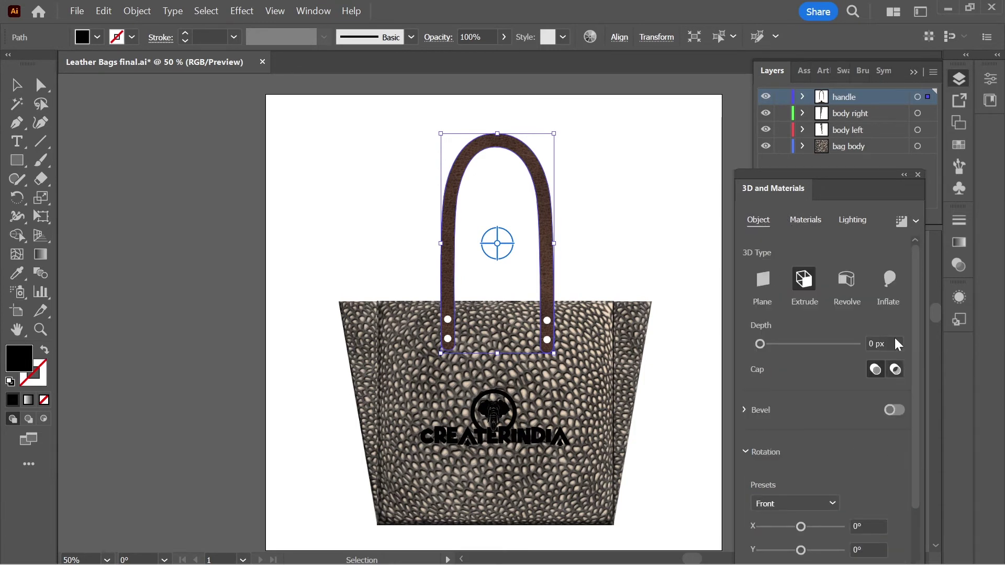
left_click(890, 280)
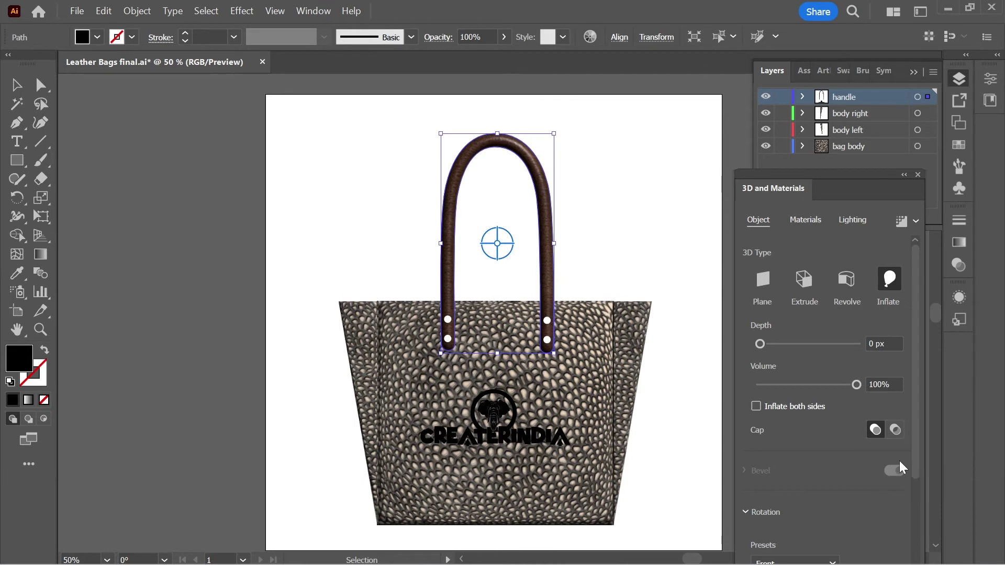
left_click(890, 342)
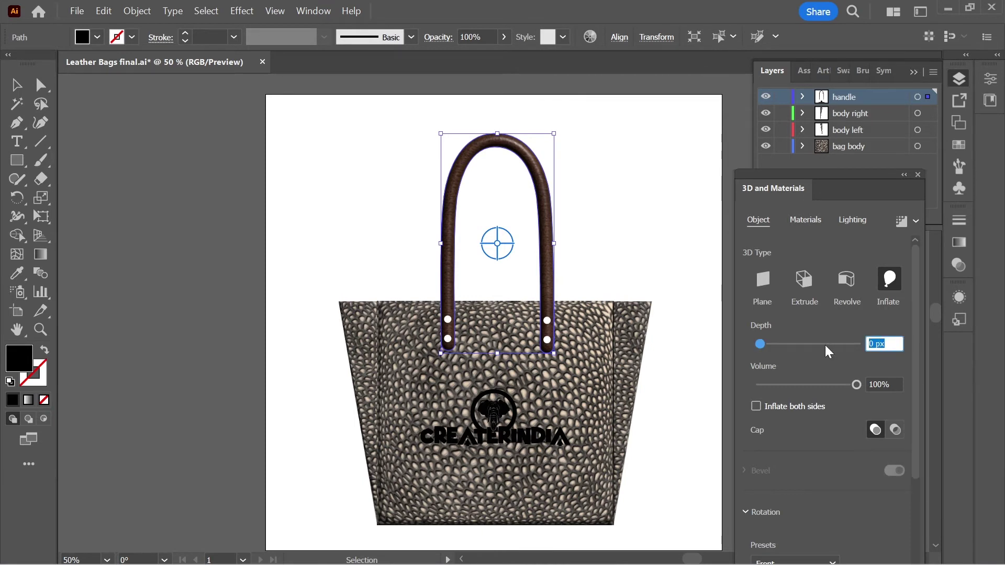
type("75")
key("Tab")
type("25")
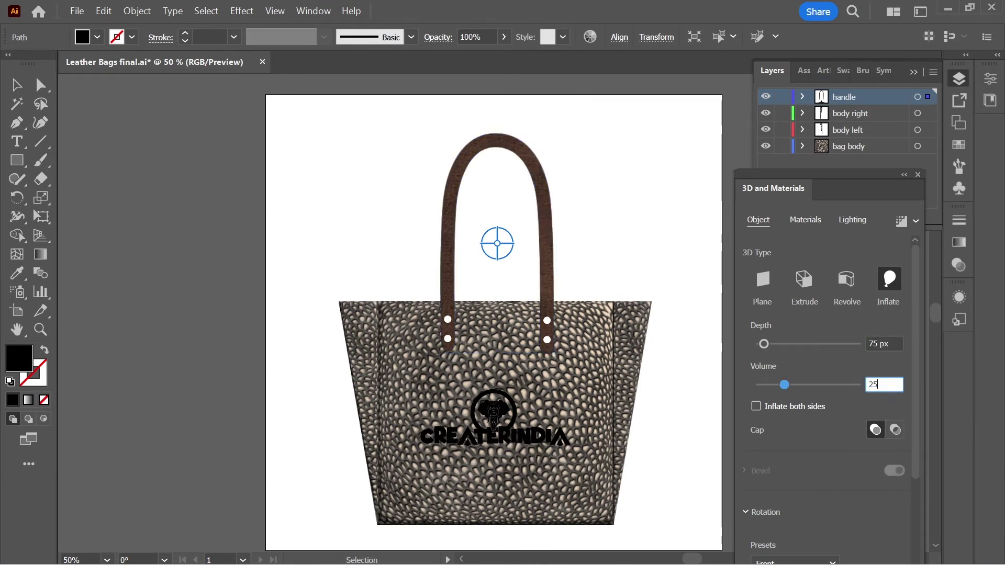
key("Return")
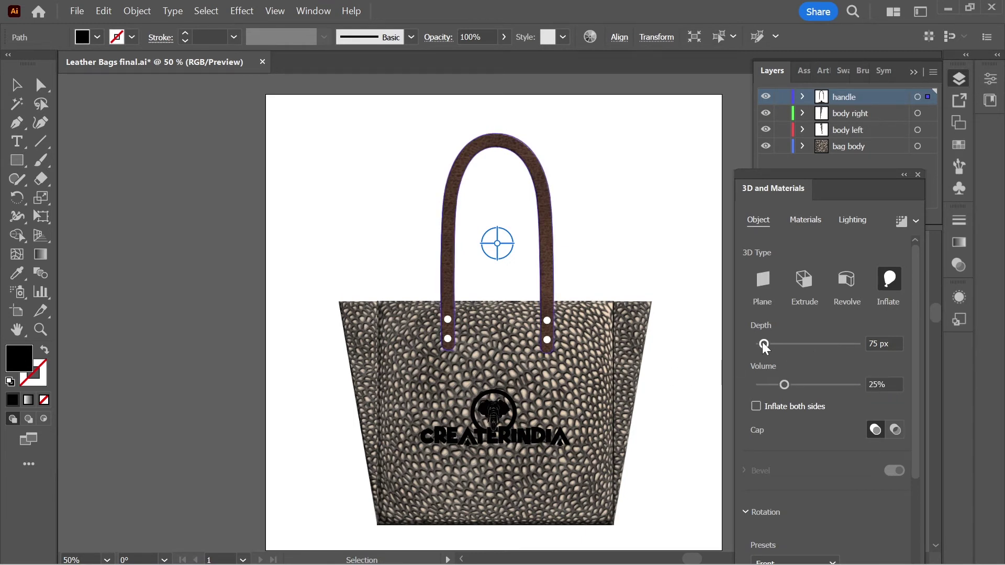
Set the handle's inflate depth to 0 px and its volume to 50%.
left_click_drag(764, 344, 722, 349)
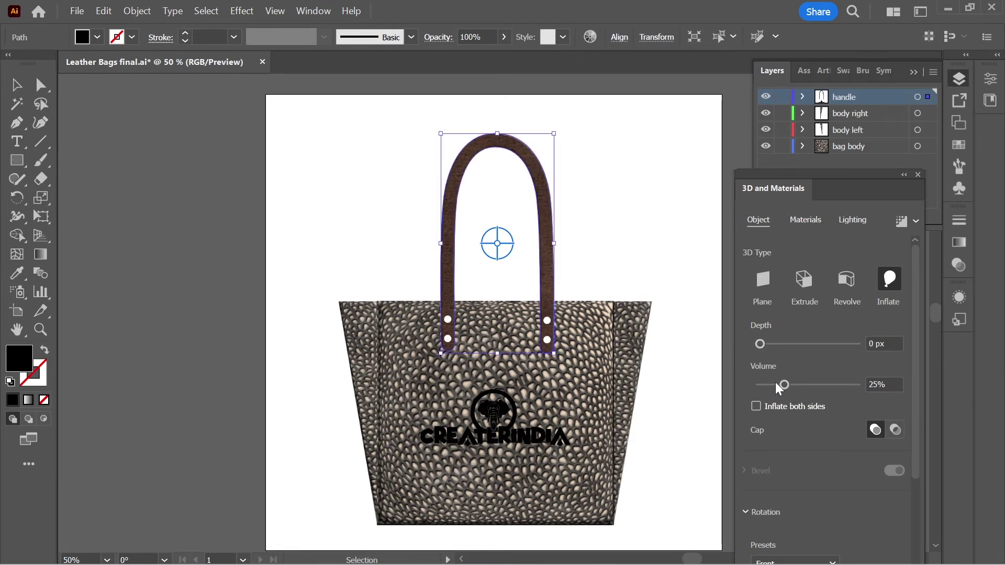
left_click_drag(784, 386, 805, 397)
left_click(890, 385)
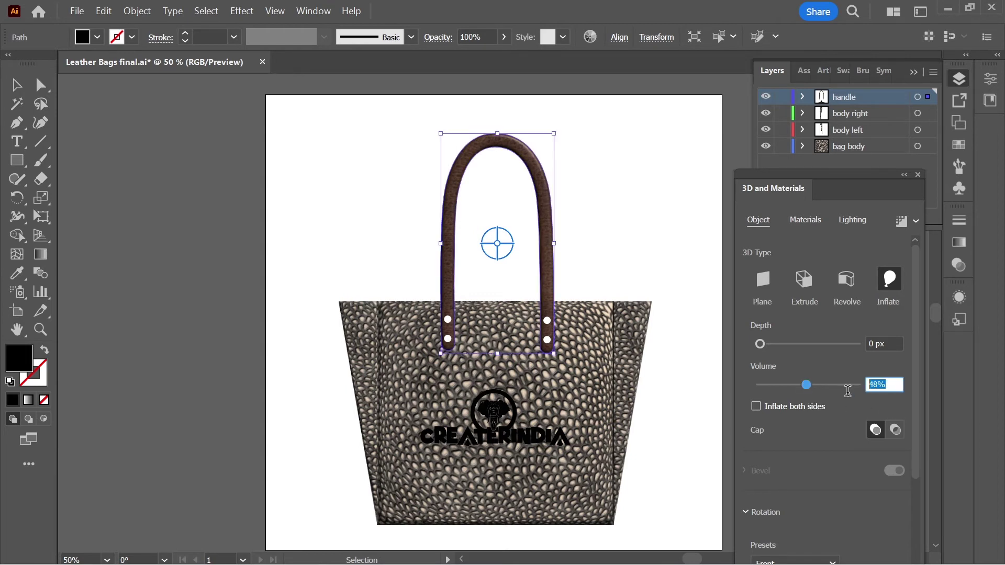
type("50")
key("Return")
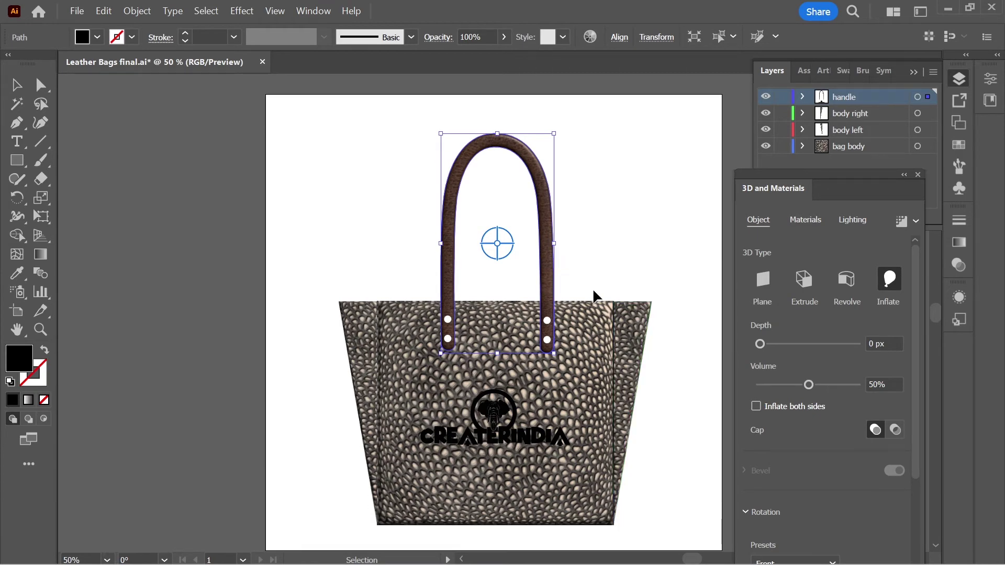
Set the handle's inflate volume to 75% and deselect it.
key("ctrl+equal")
key("ctrl+equal")
key("ctrl+equal")
key("ctrl+equal")
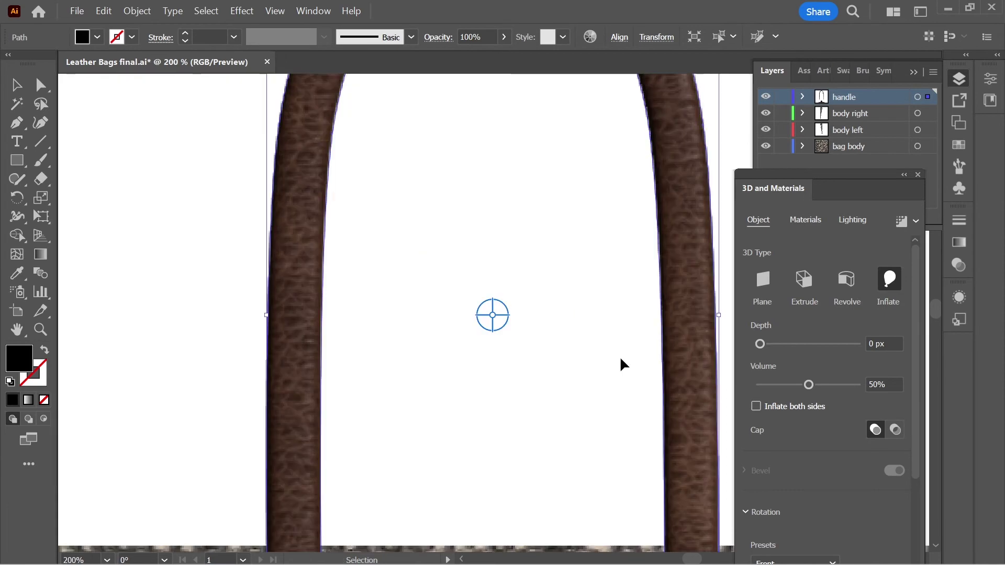
key("ctrl+minus")
key("ctrl+minus")
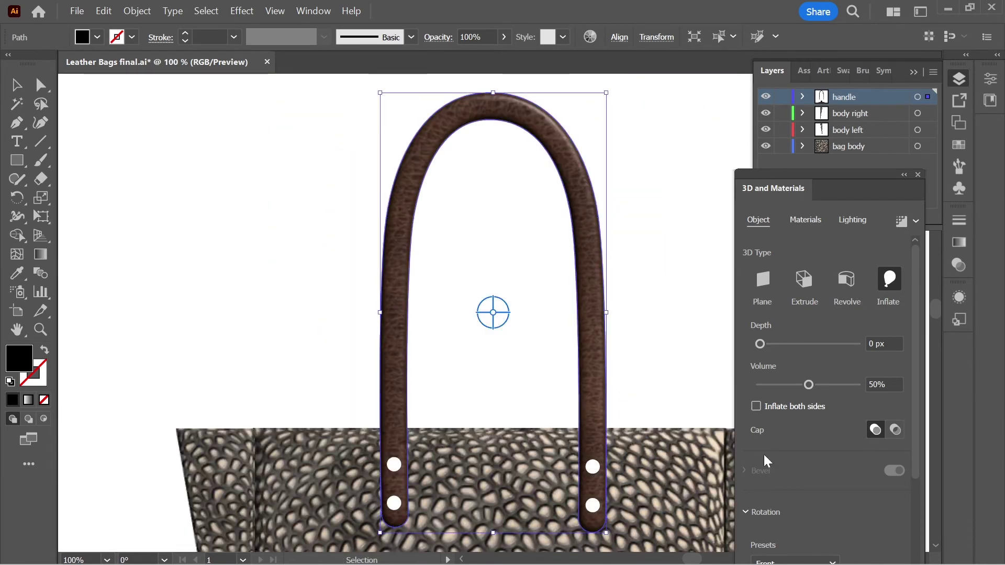
left_click_drag(660, 473, 583, 471)
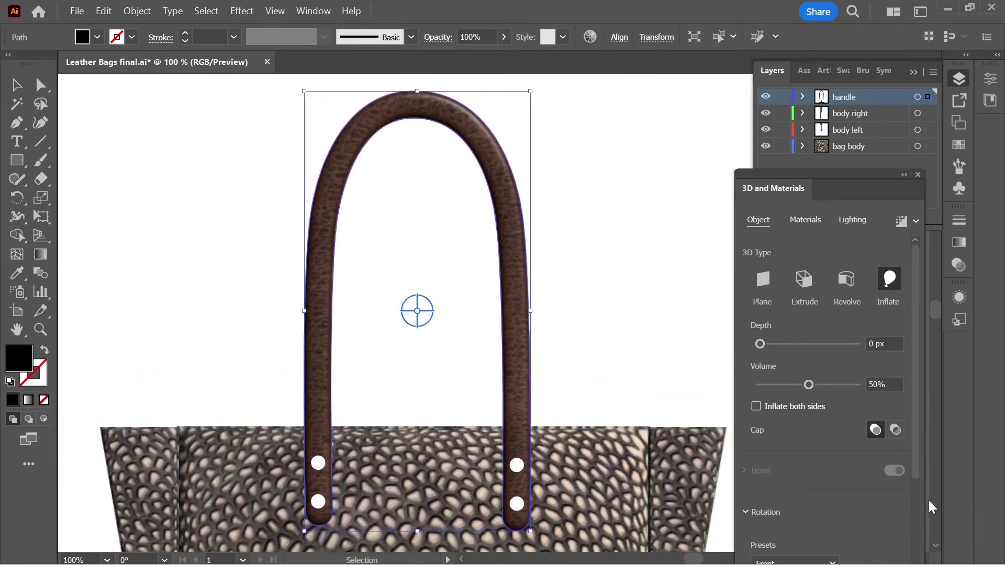
left_click(895, 387)
type("75")
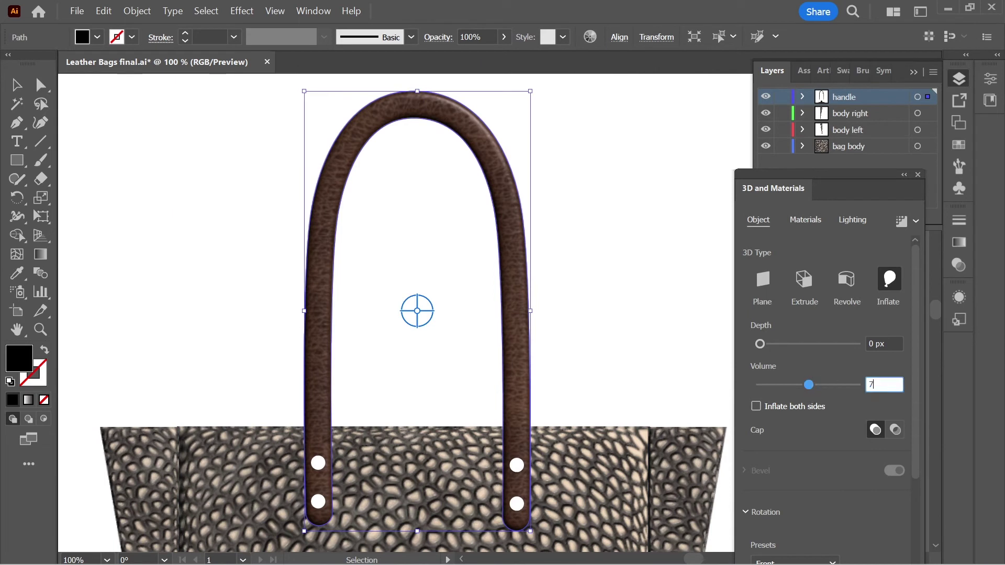
key("Return")
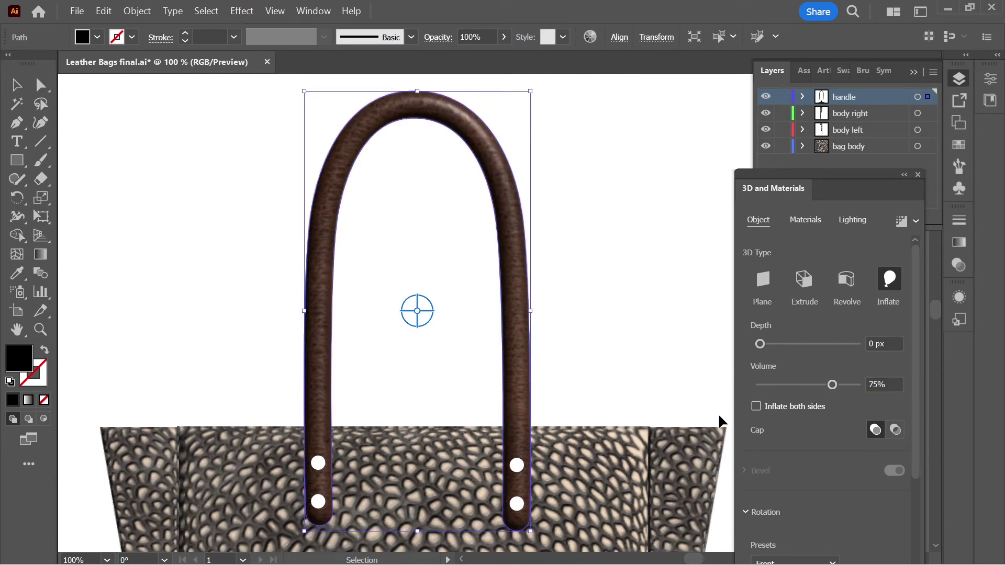
scroll(643, 381, "down", 3)
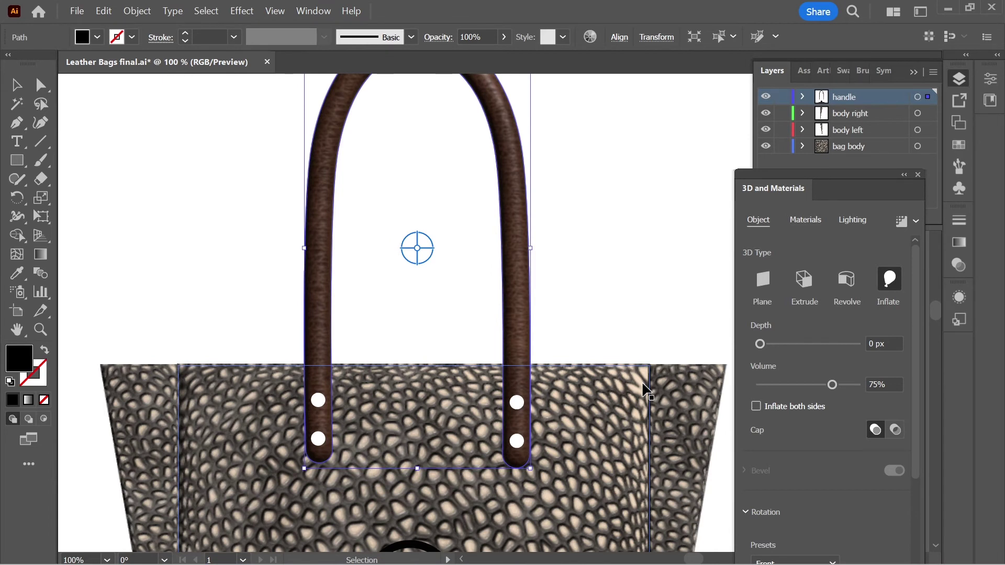
scroll(643, 383, "down", 5)
left_click(580, 248)
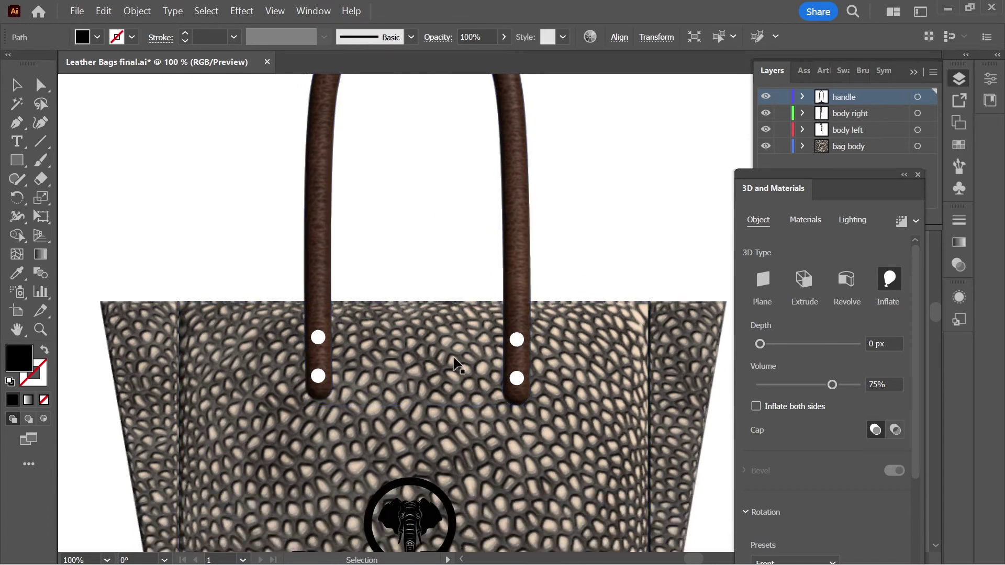
Apply the Gold Natural material to all four rivets on the handle ends and deselect them.
left_click(320, 339)
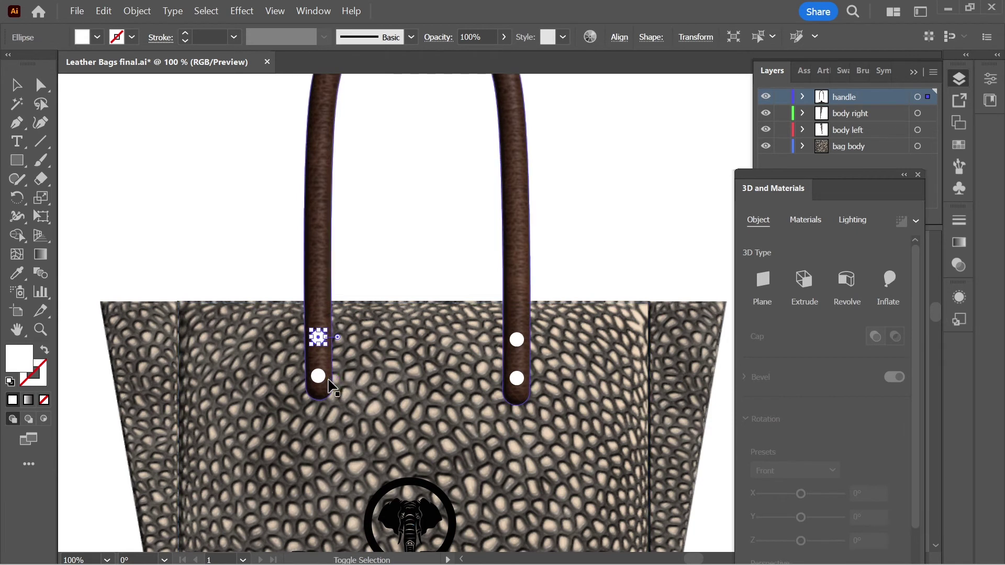
left_click(319, 377, "shift")
left_click(517, 378, "shift")
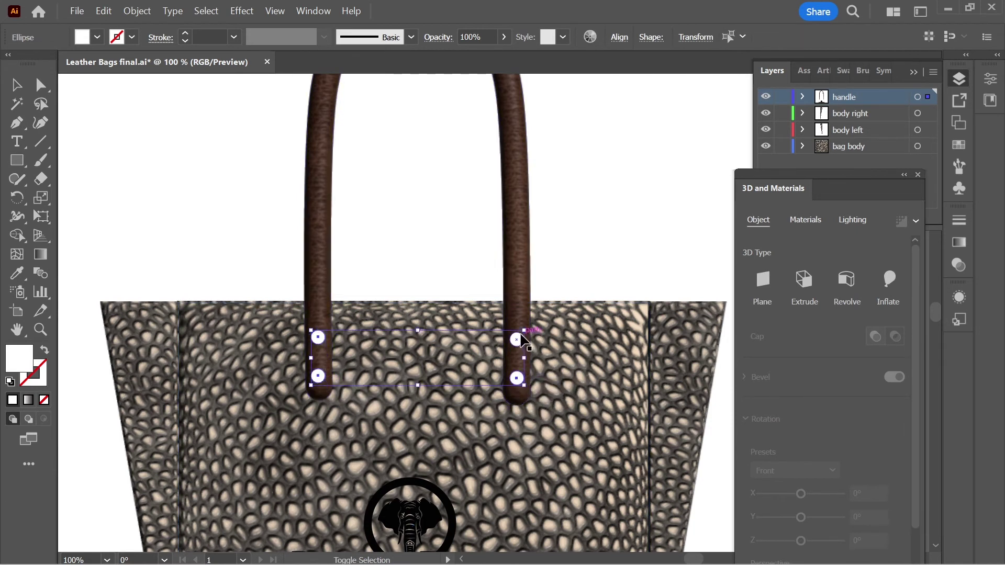
left_click(517, 340, "shift")
left_click(719, 401)
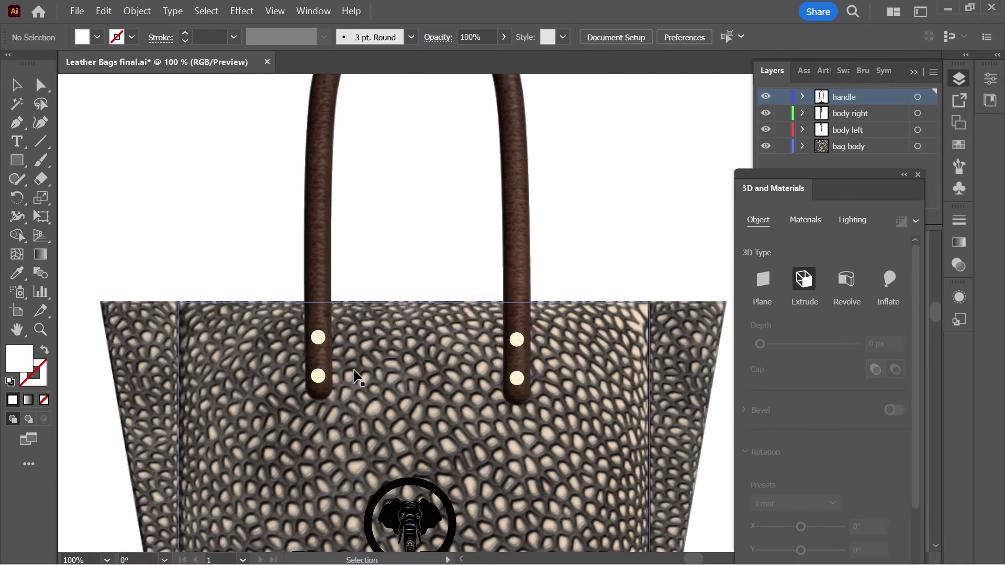
Inflate the upper rivet on the handle's left end and deselect it.
left_click(319, 337)
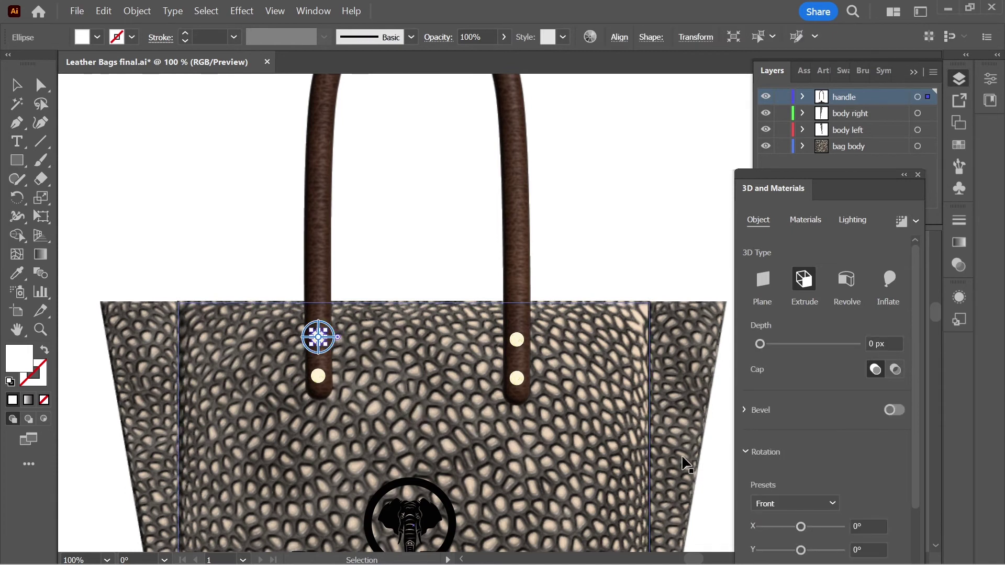
left_click(803, 220)
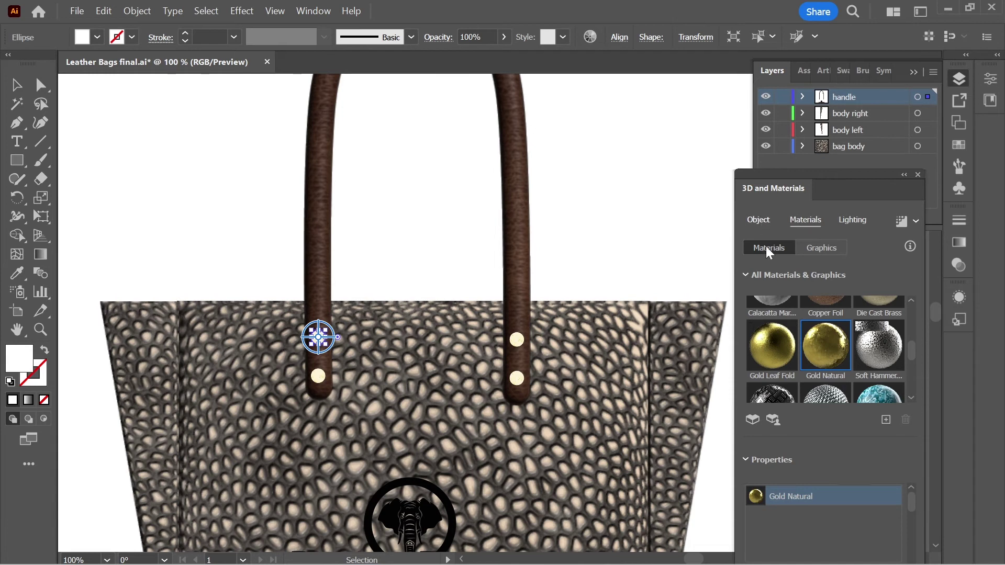
left_click(758, 219)
left_click(891, 281)
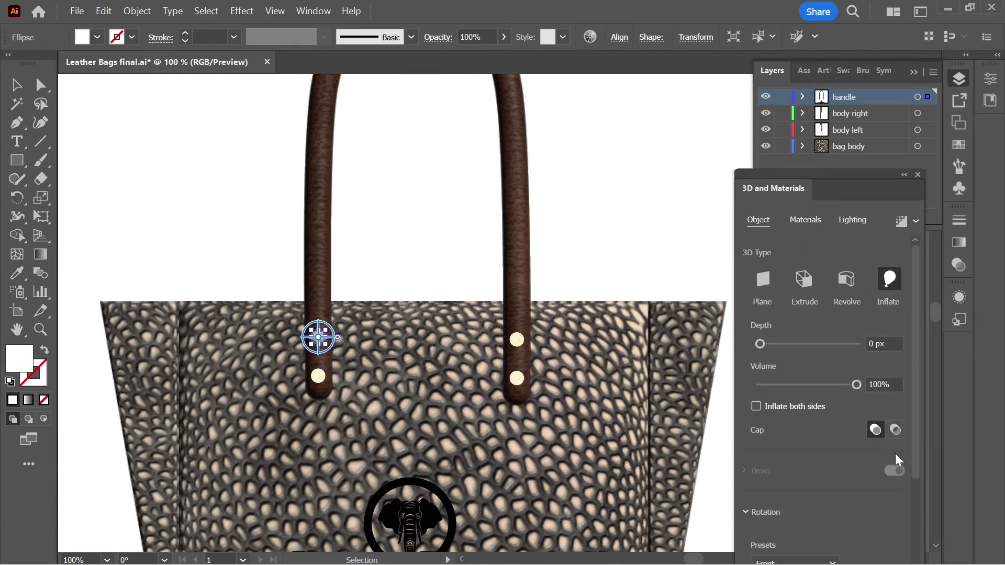
left_click(339, 254)
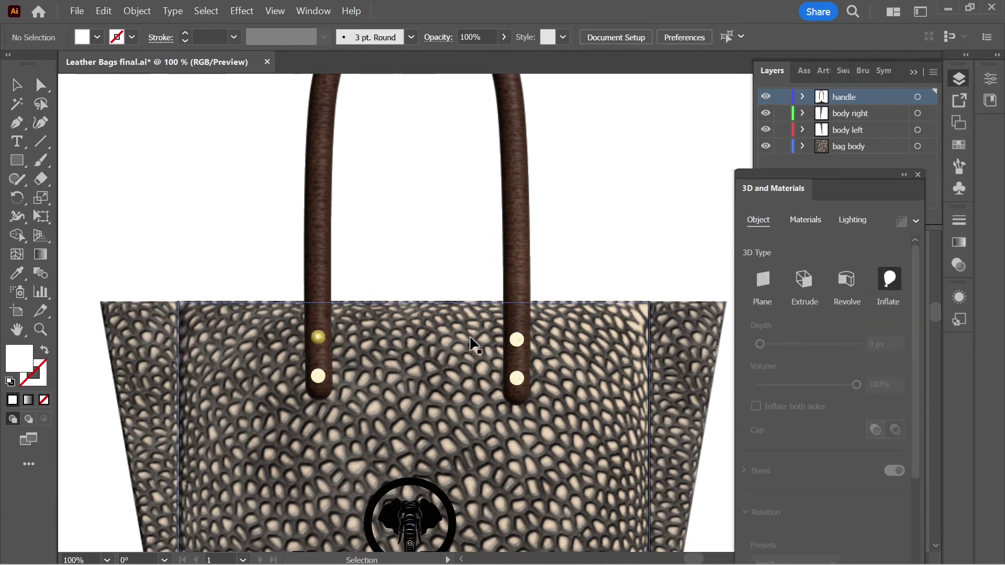
Set the inflate depth of the handle's upper left rivet to 75 px and its volume to 25%.
key("ctrl+plus")
key("ctrl+plus")
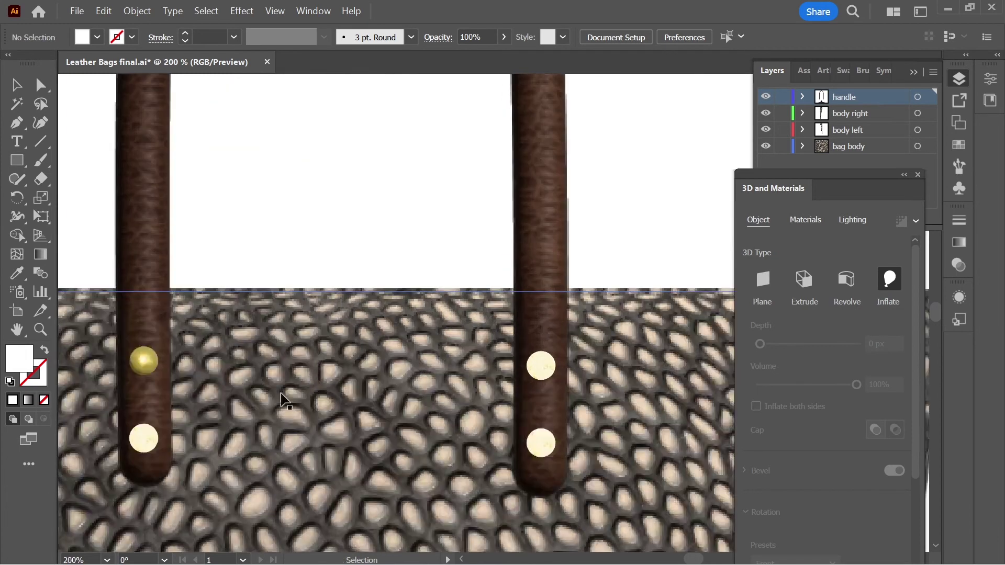
left_click_drag(286, 402, 617, 345)
left_click(474, 303)
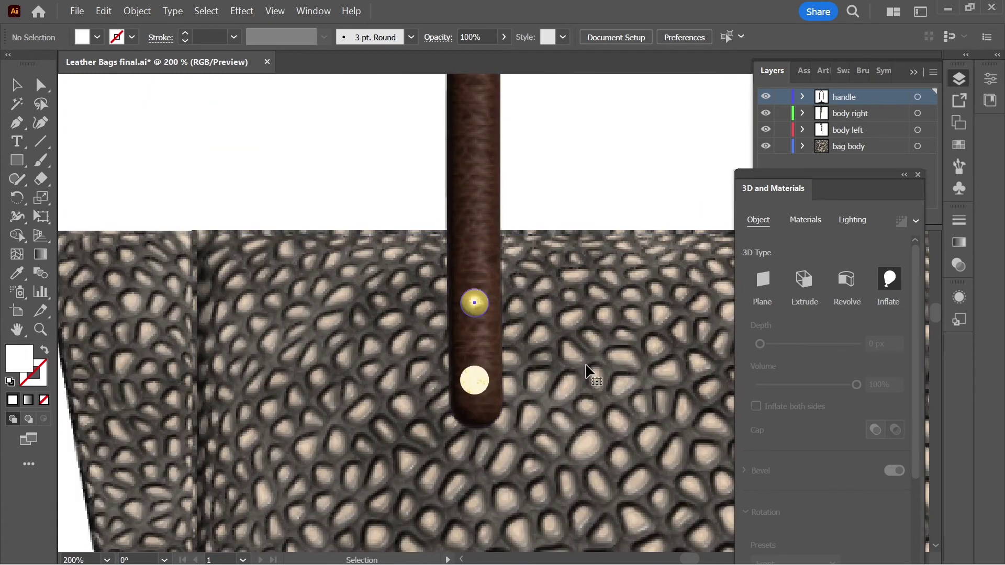
key("ctrl+plus")
key("ctrl+plus")
key("ctrl+plus")
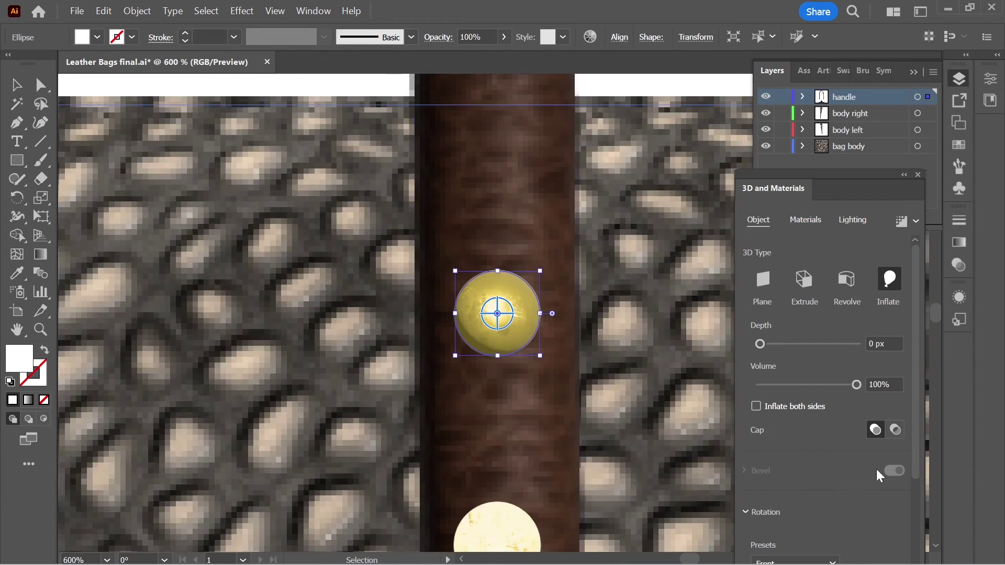
left_click(890, 343)
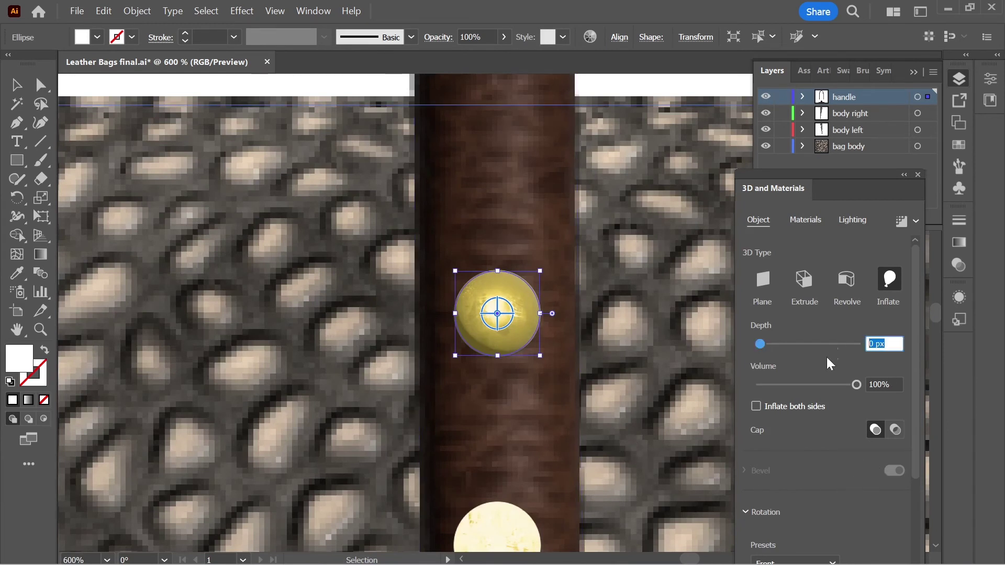
type("75")
key("Tab")
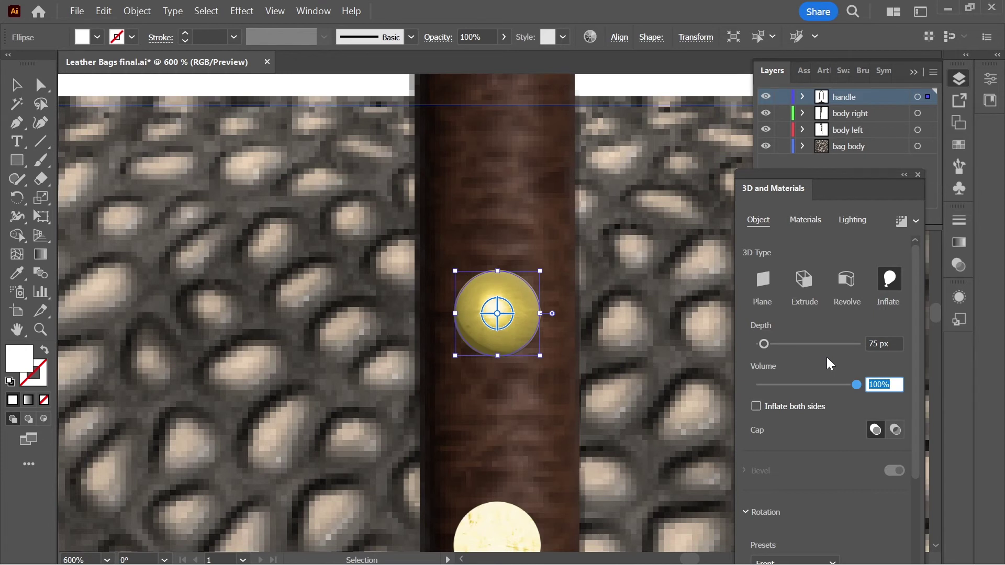
type("25")
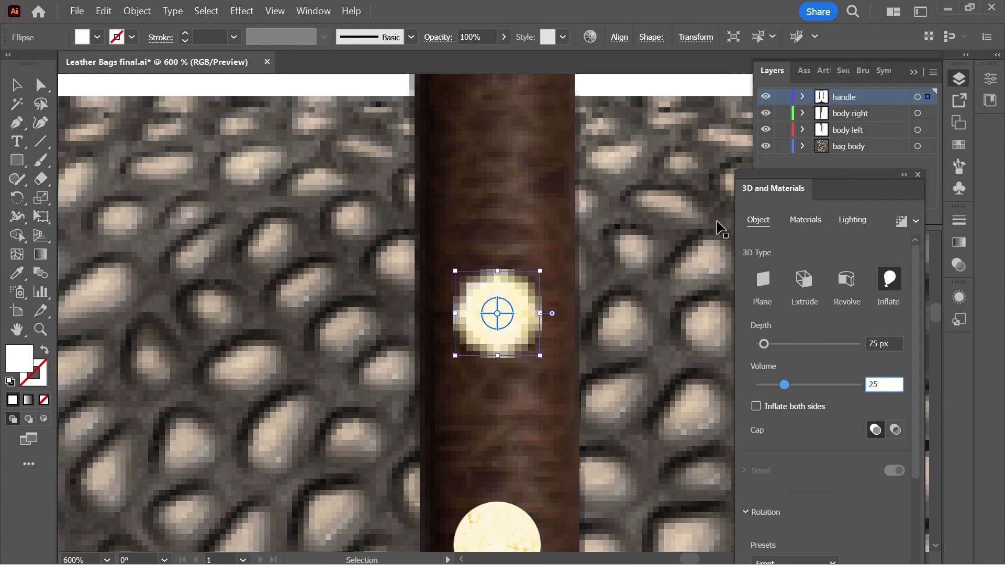
key("Return")
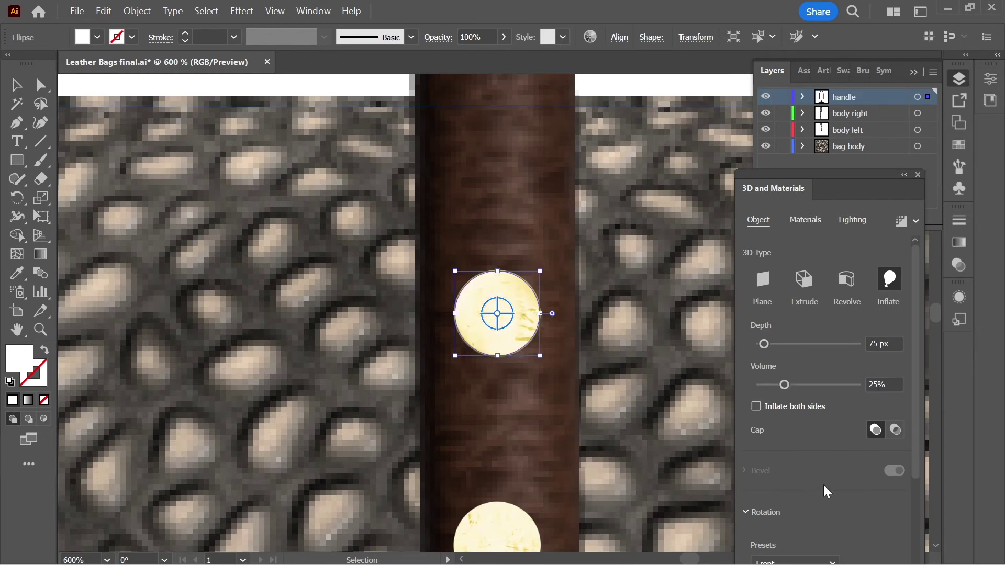
Inflate the upper left rivet on both sides, set its volume to 72%, and deselect it.
left_click(757, 406)
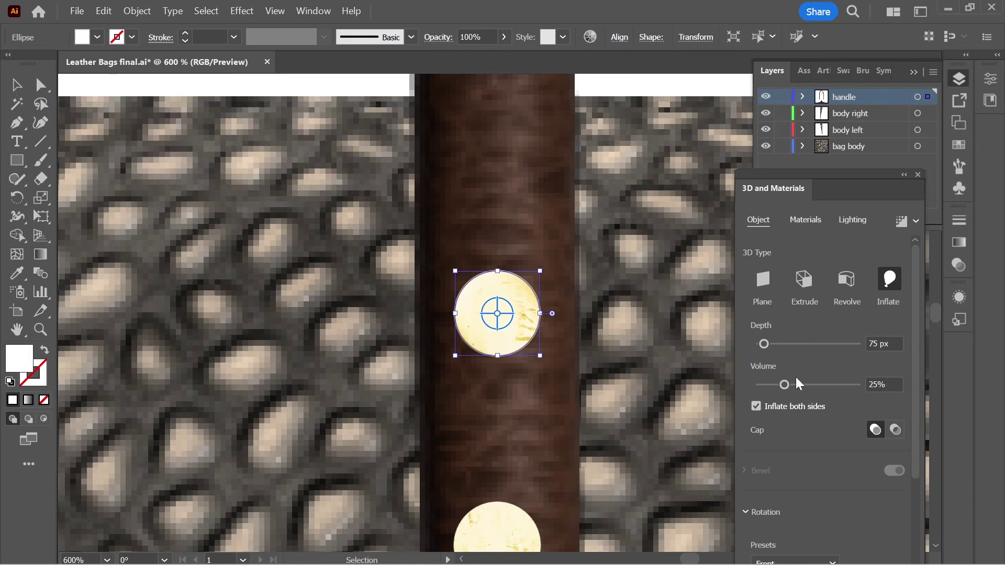
mouse_move(784, 386)
left_mouse_down()
mouse_move(746, 390)
mouse_move(888, 395)
mouse_move(813, 394)
mouse_move(827, 395)
left_mouse_up()
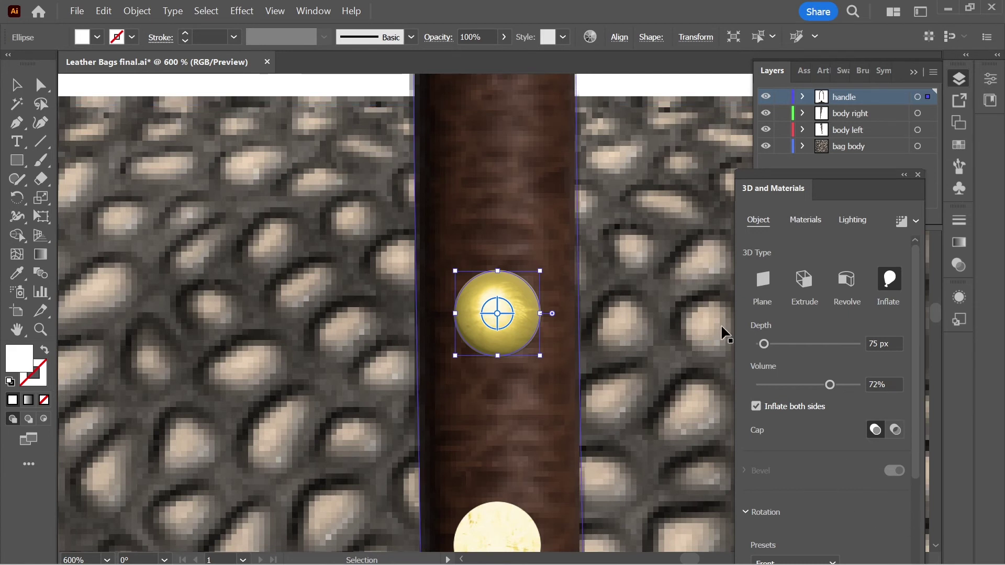
left_click(663, 79)
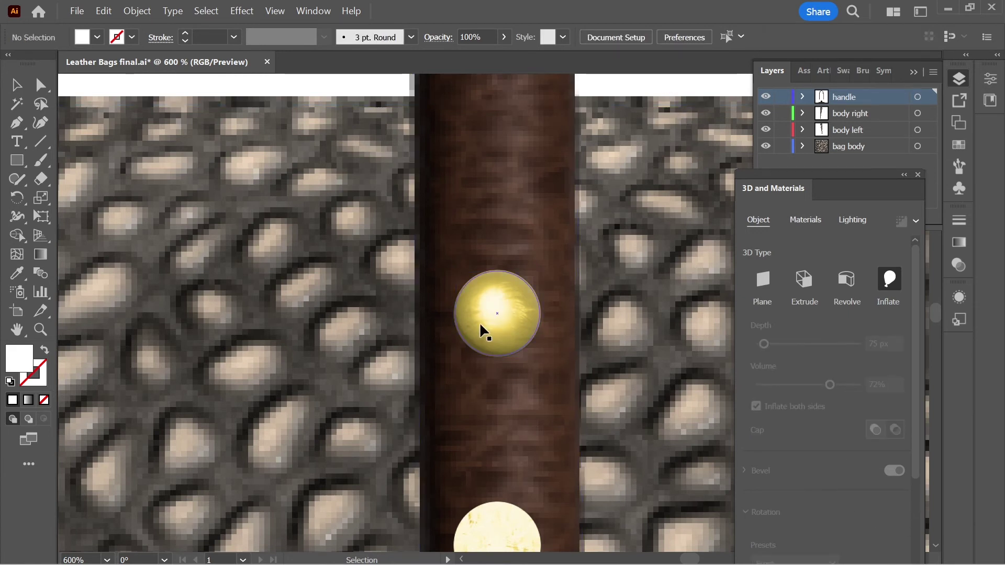
Apply a Multiply drop shadow at 75% opacity with 7 px offsets and 5 px blur to the handle's upper left rivet and deselect it.
left_click(534, 329)
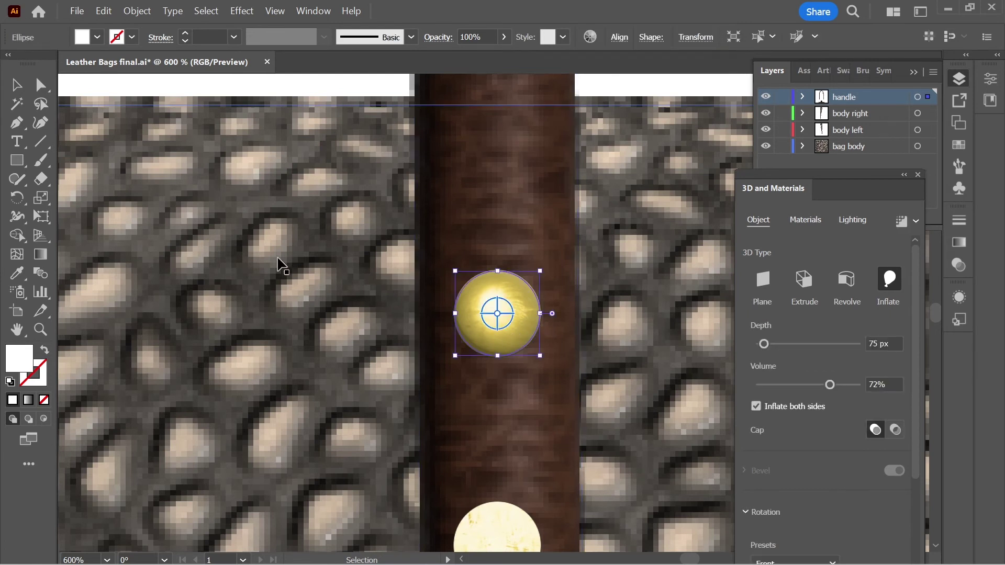
left_click(232, 15)
mouse_move(280, 216)
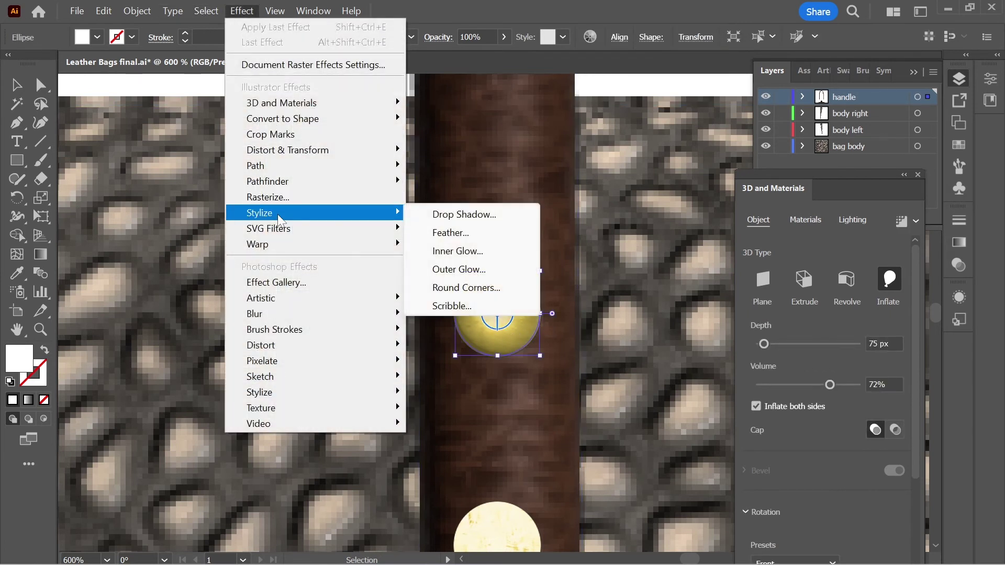
left_click(463, 216)
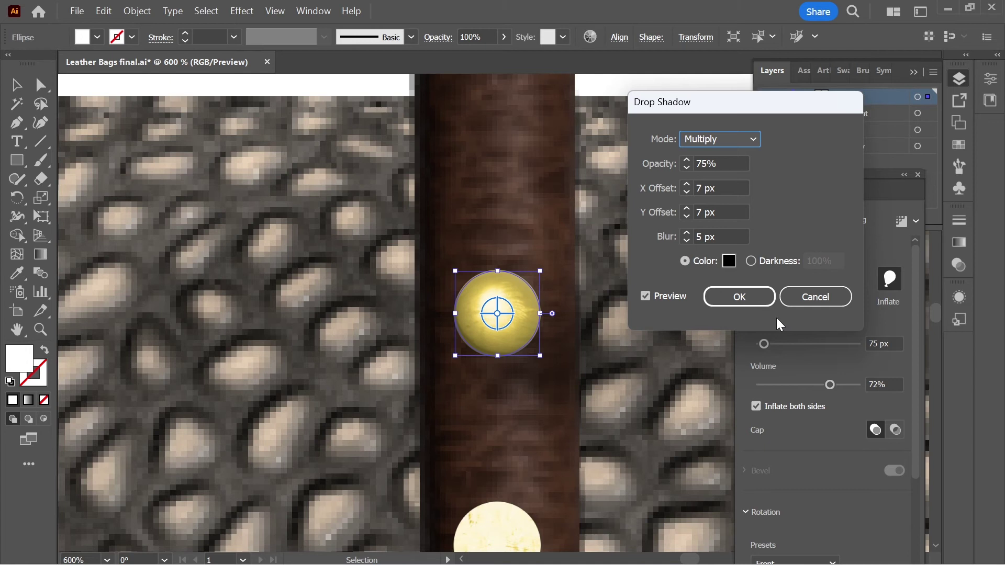
left_click(745, 304)
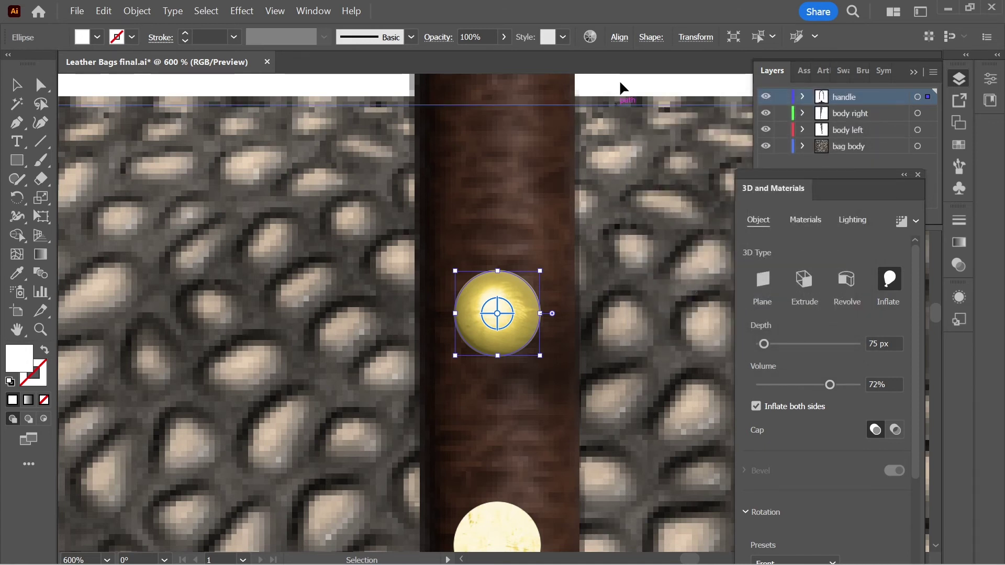
left_click(690, 119)
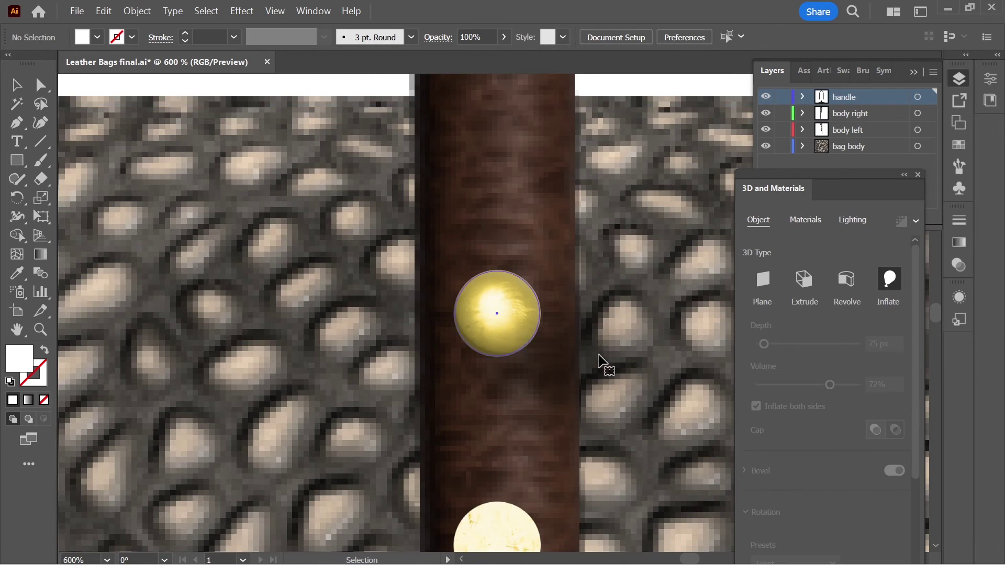
left_click(653, 81)
Inflate the lower rivet on the handle's left end and deselect it.
key("ctrl+minus")
key("ctrl+minus")
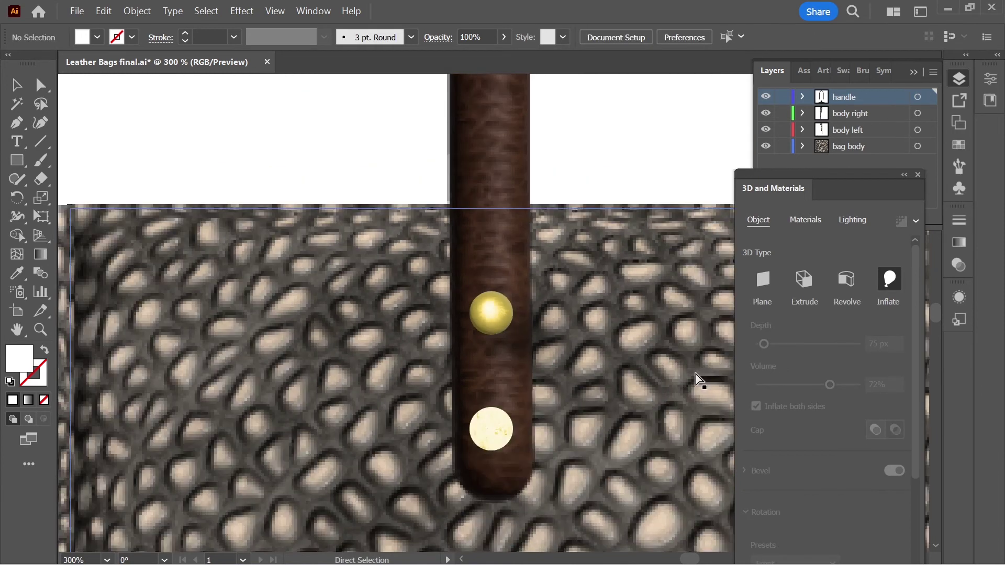
key("ctrl+minus")
key("ctrl+plus")
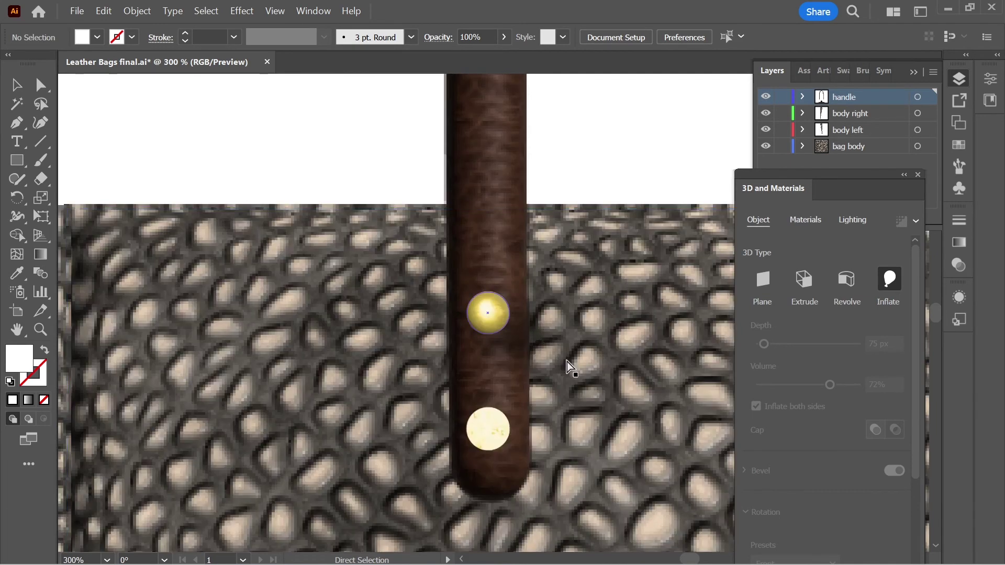
key("ctrl+minus")
key("ctrl+minus")
left_click_drag(602, 393, 457, 307)
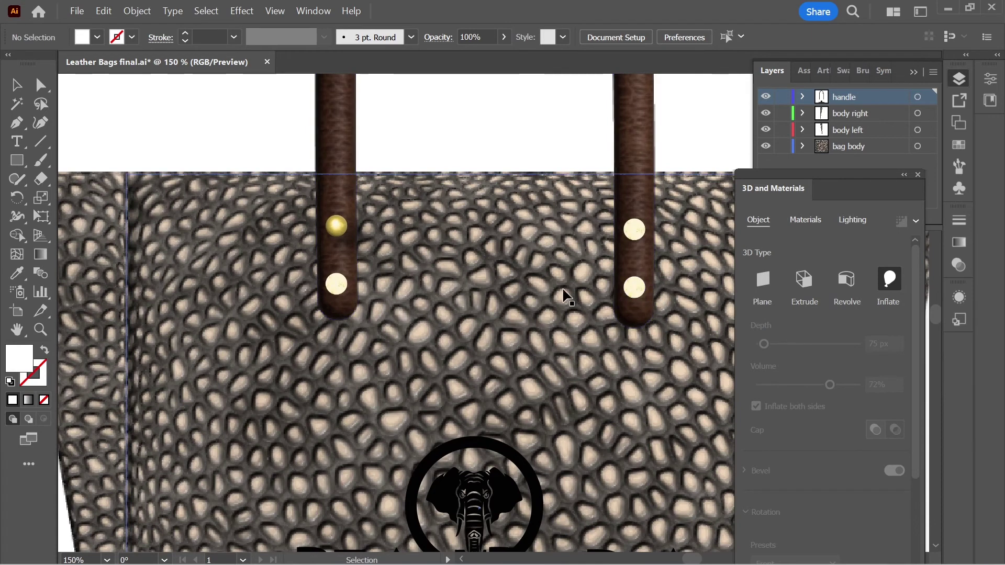
left_click(337, 283)
left_click(337, 283)
left_click(798, 288)
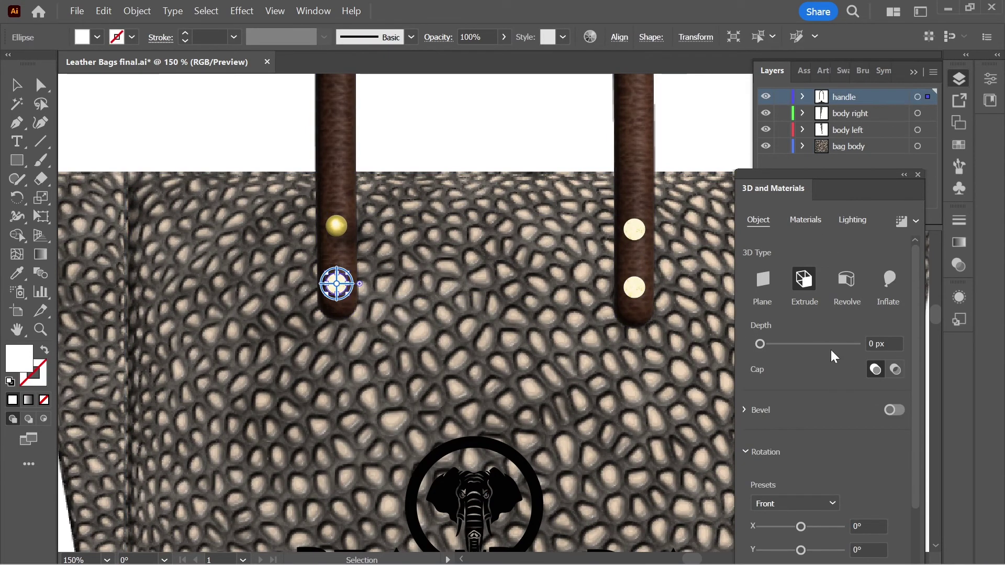
left_click(891, 282)
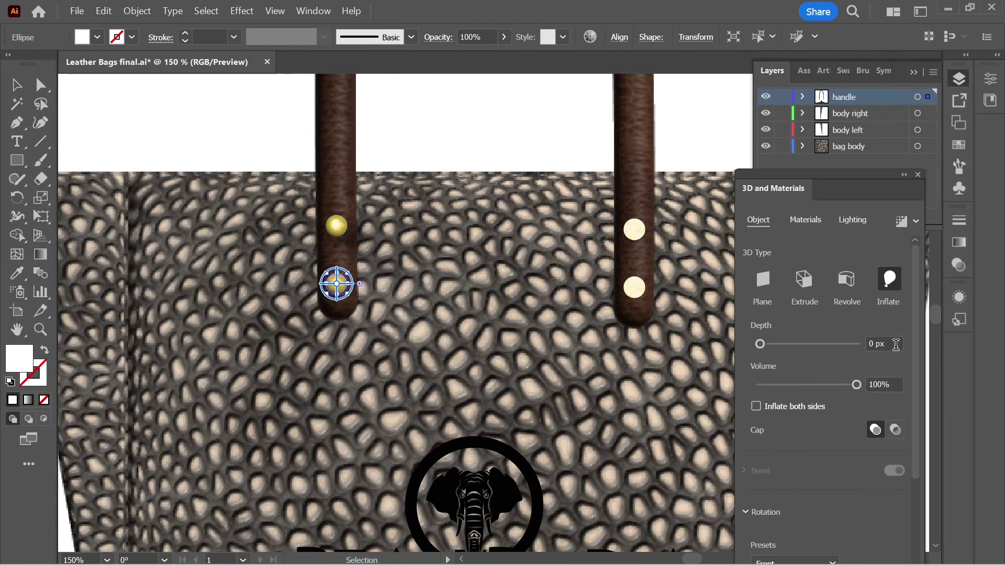
left_click(379, 134)
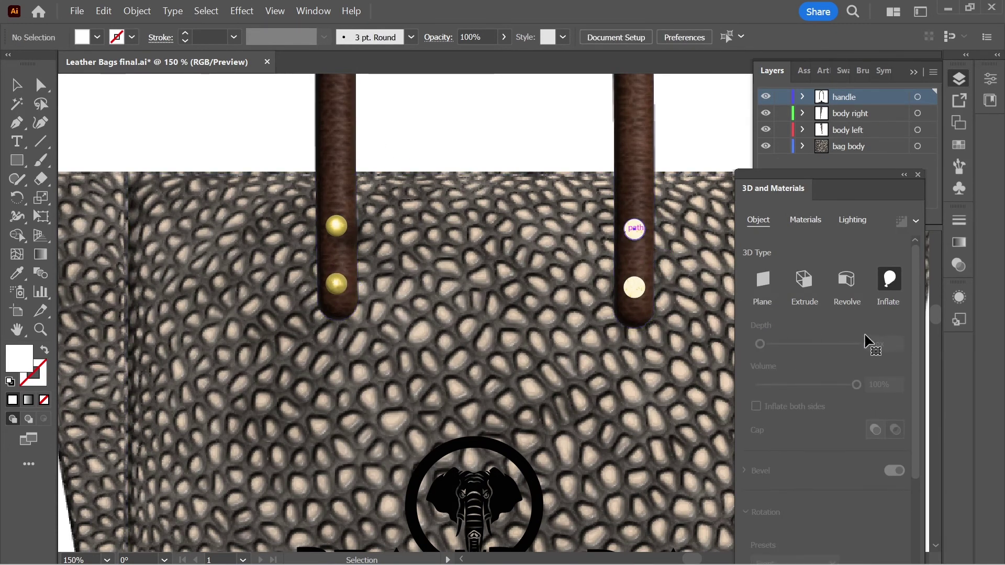
Inflate the upper and lower rivets on the handle's right end and clear the selection.
left_click(634, 230)
left_click(888, 281)
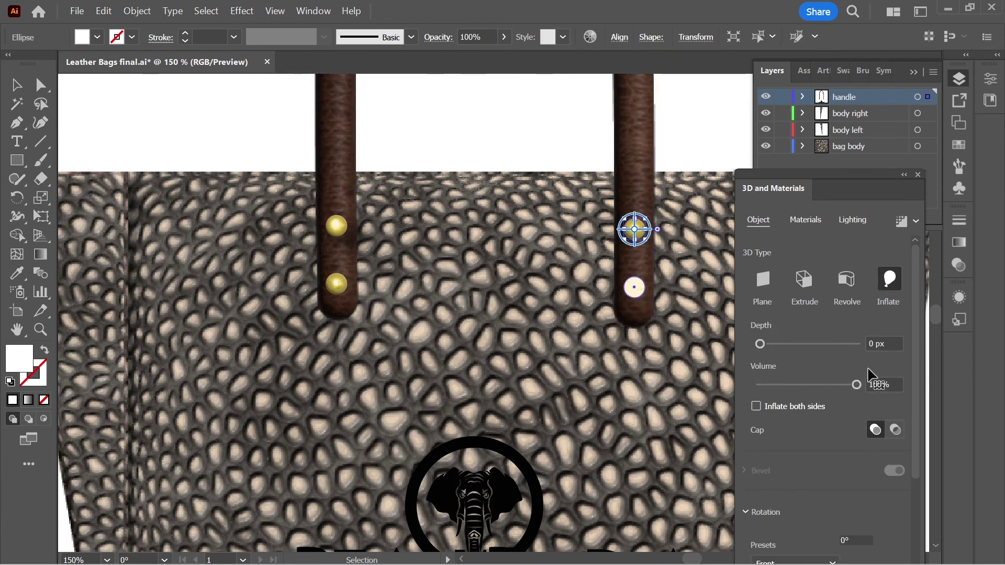
left_click(635, 288)
left_click(890, 283)
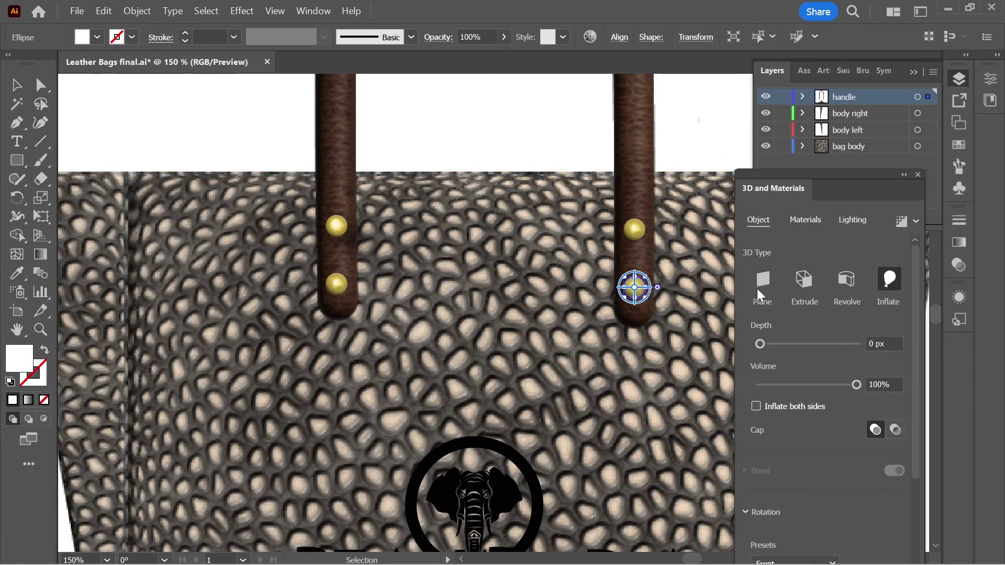
key("ctrl+shift+a")
Apply the Gold Natural material to the CREATERINDIA elephant logo and inflate it.
scroll(585, 377, "down", 4)
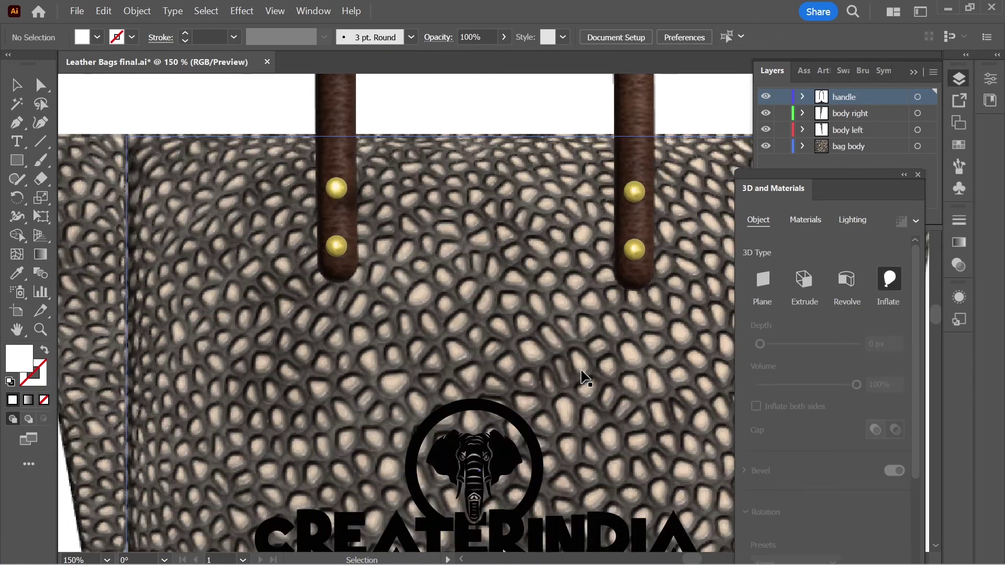
left_click(571, 461)
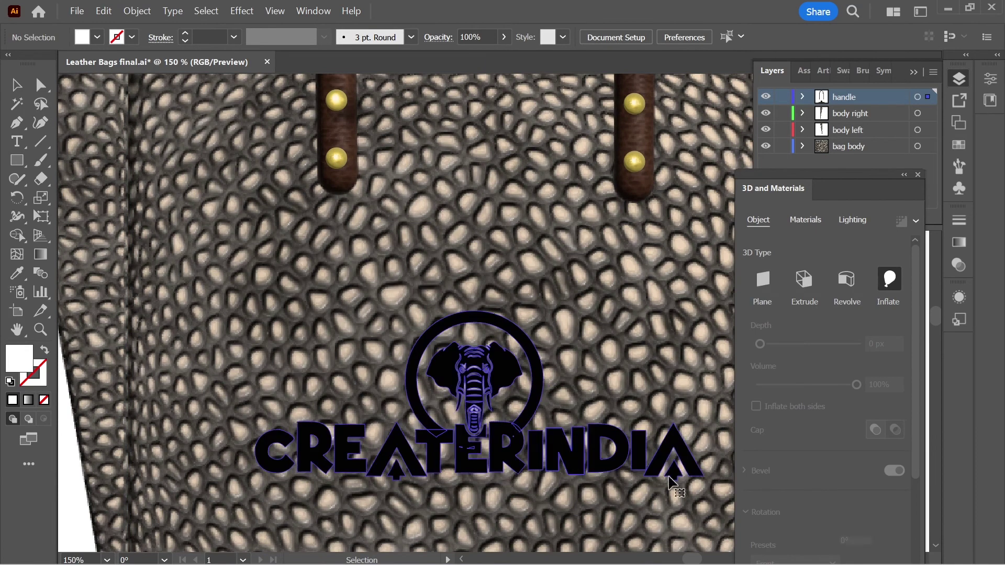
scroll(655, 382, "down", 2)
left_click(812, 222)
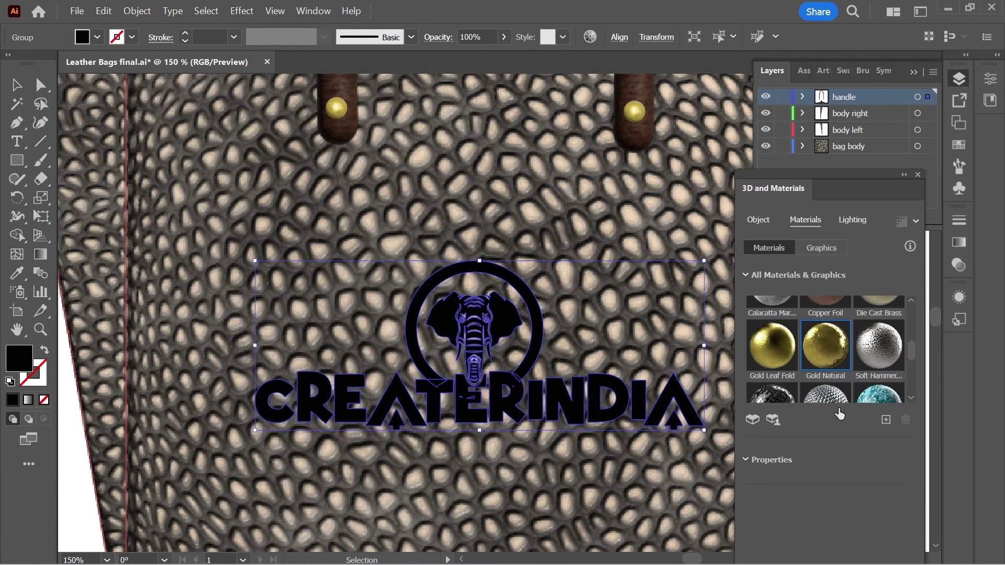
left_click(761, 220)
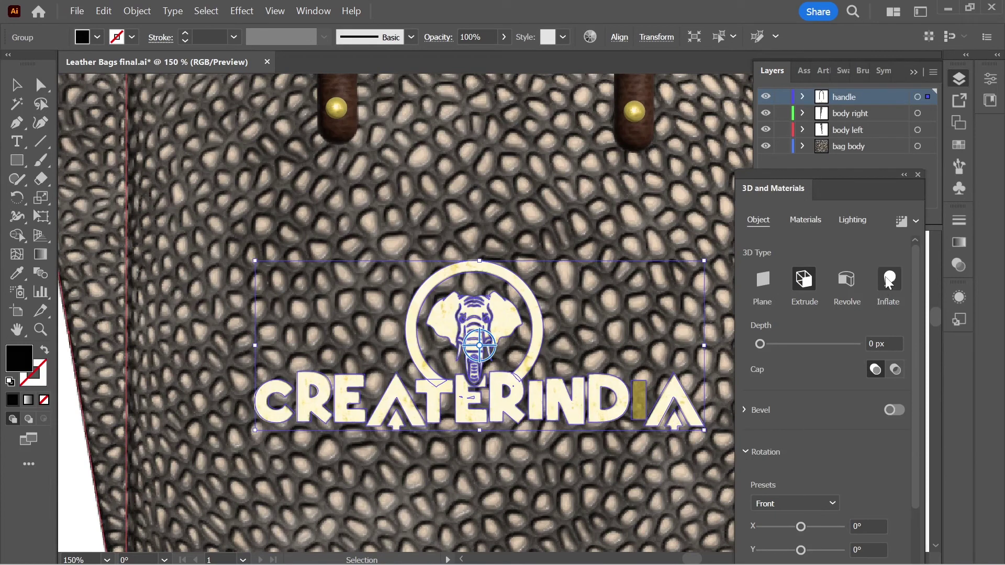
left_click(888, 281)
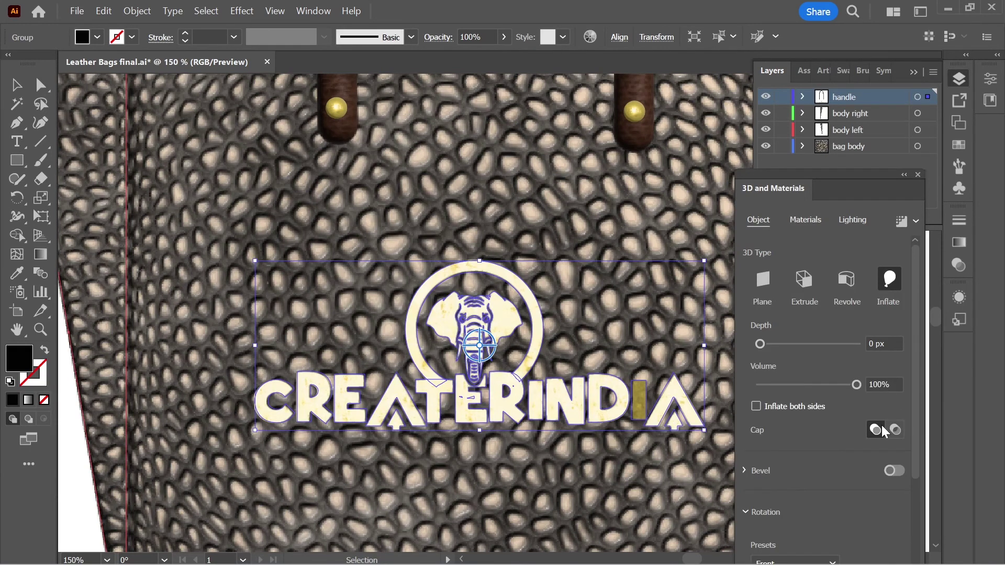
left_click(884, 432)
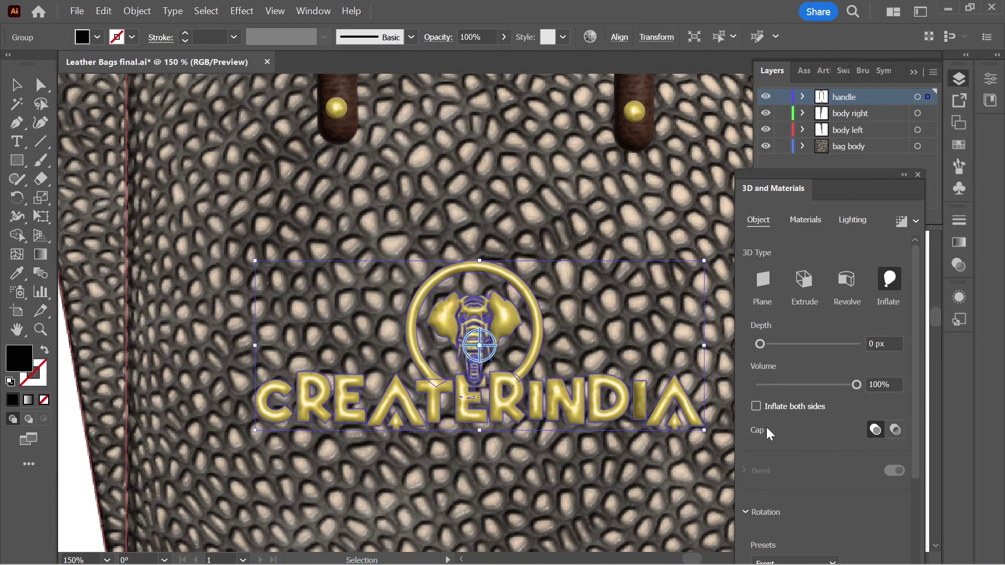
Inflate the logo on both sides with a depth of 75 px and a volume of 25%.
left_click(756, 406)
left_click(873, 349)
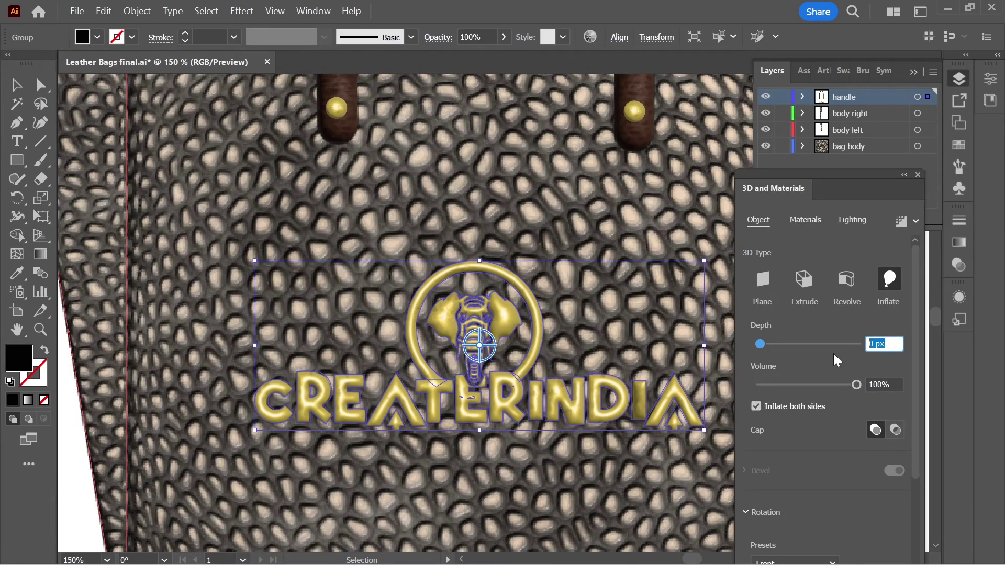
type("75")
key("Tab")
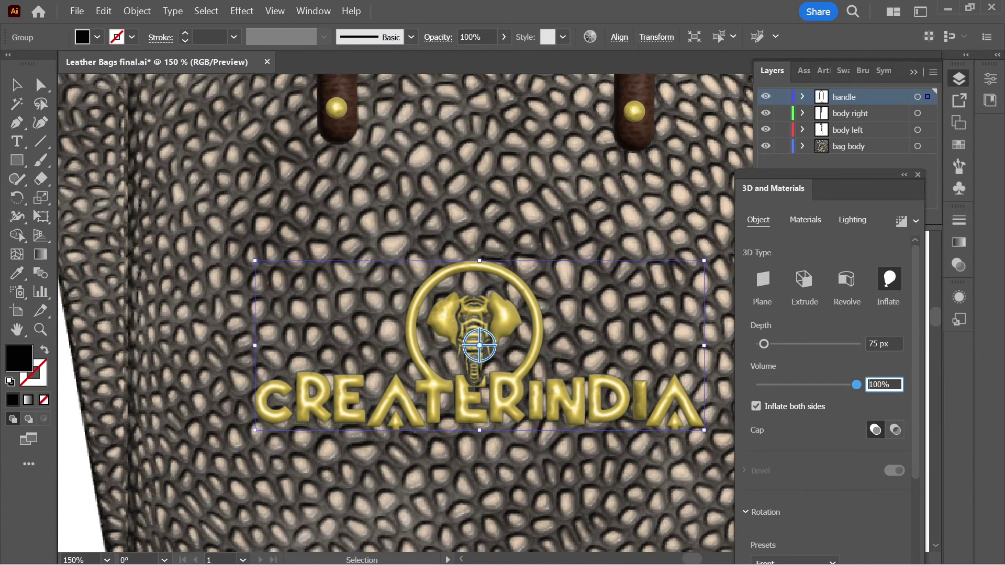
type("25")
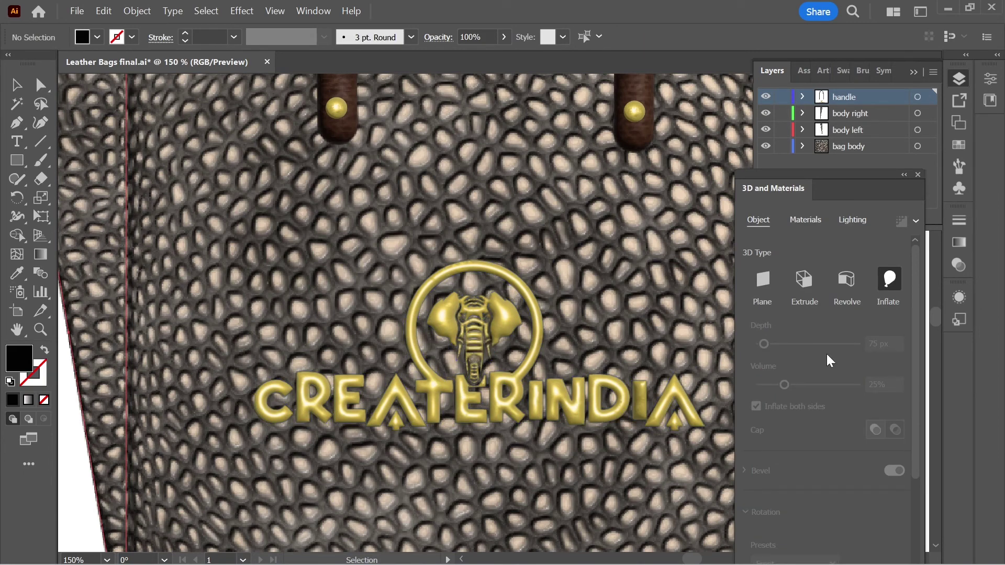
Apply a Multiply drop shadow at 75% opacity with 2 px X and Y offsets and 2 px blur to the CREATERINDIA logo.
key("ctrl+minus")
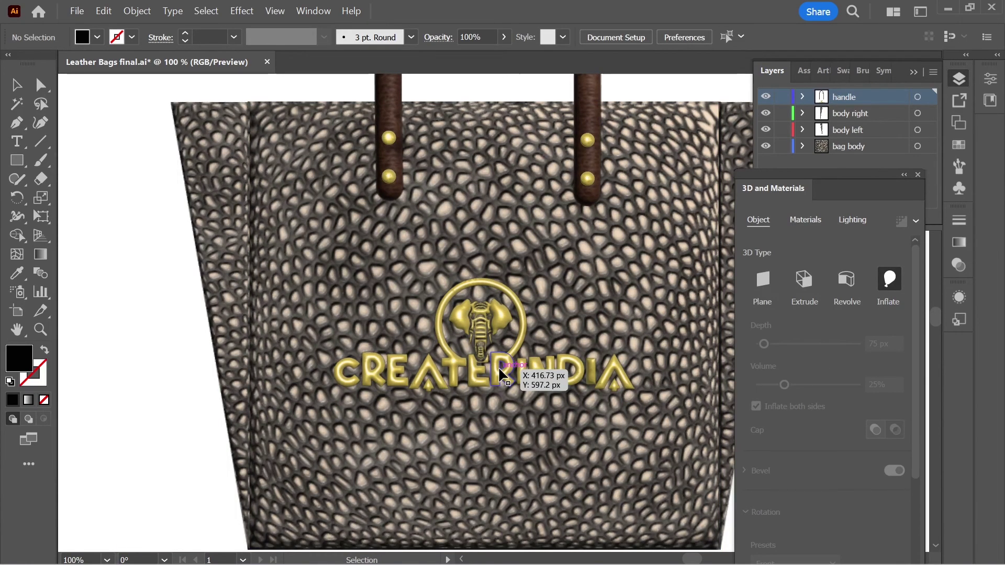
left_click(500, 374)
left_click(242, 10)
mouse_move(367, 213)
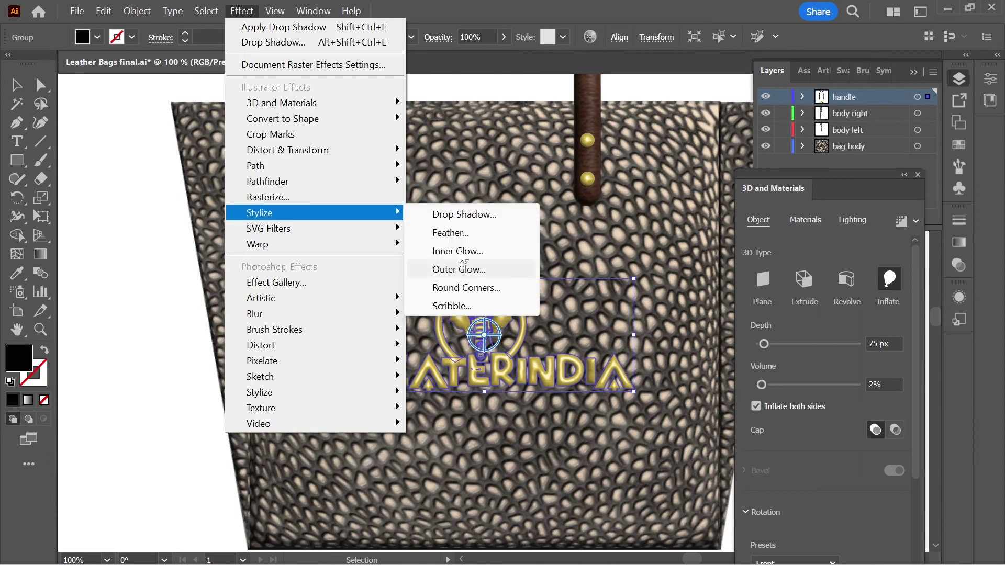
left_click(464, 215)
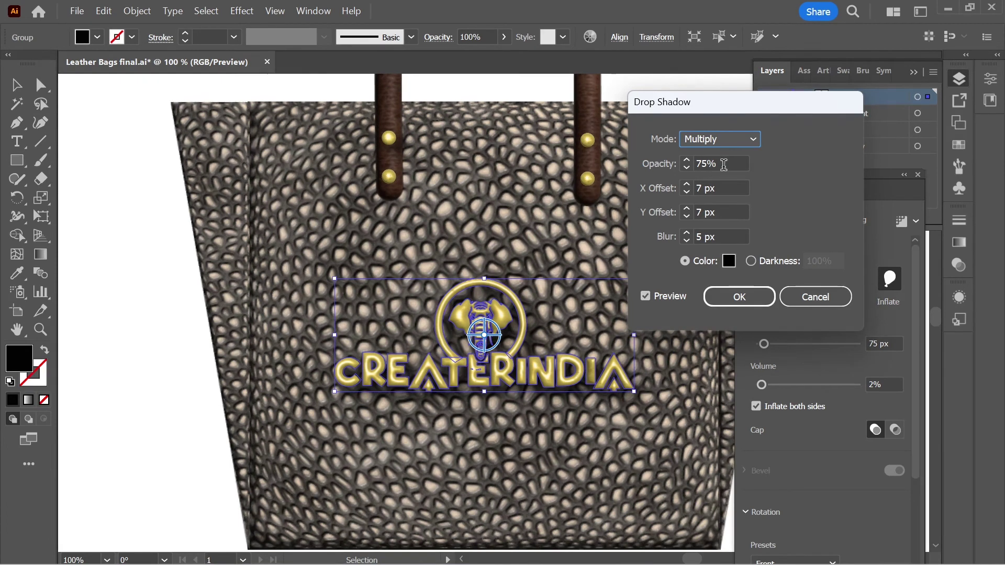
key("Tab")
key("Tab")
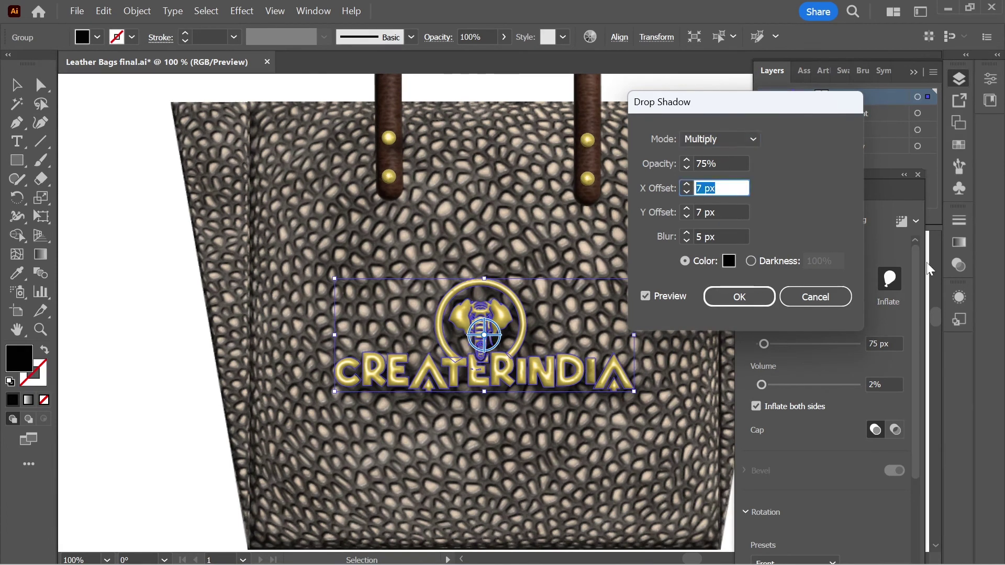
type("2")
key("Tab")
type("2")
key("Tab")
type("2")
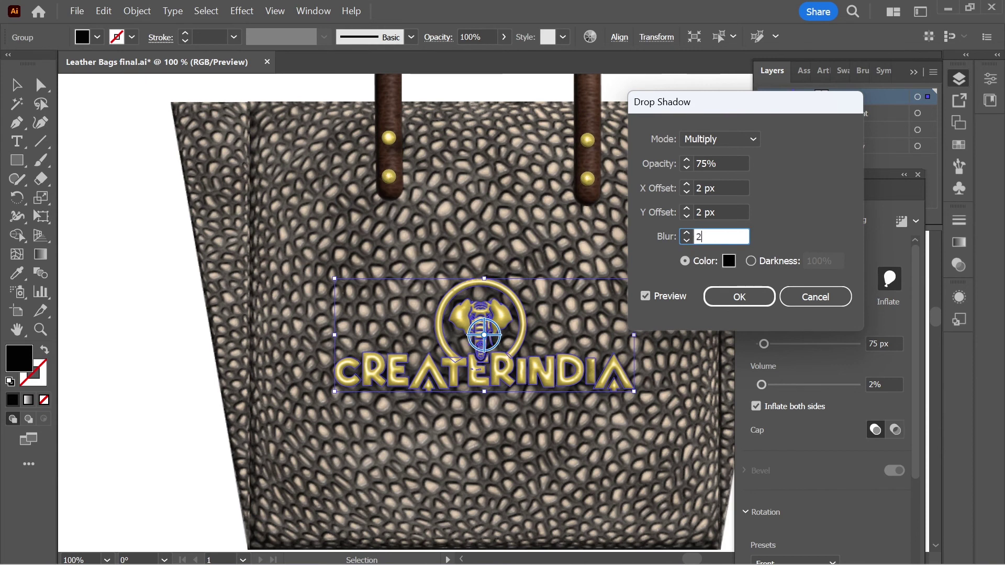
key("Tab")
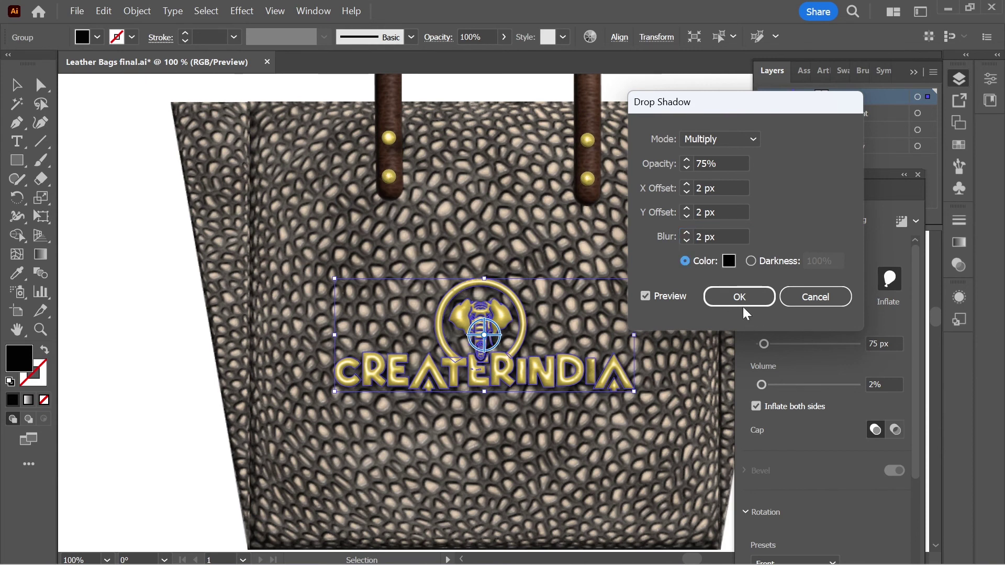
left_click(742, 303)
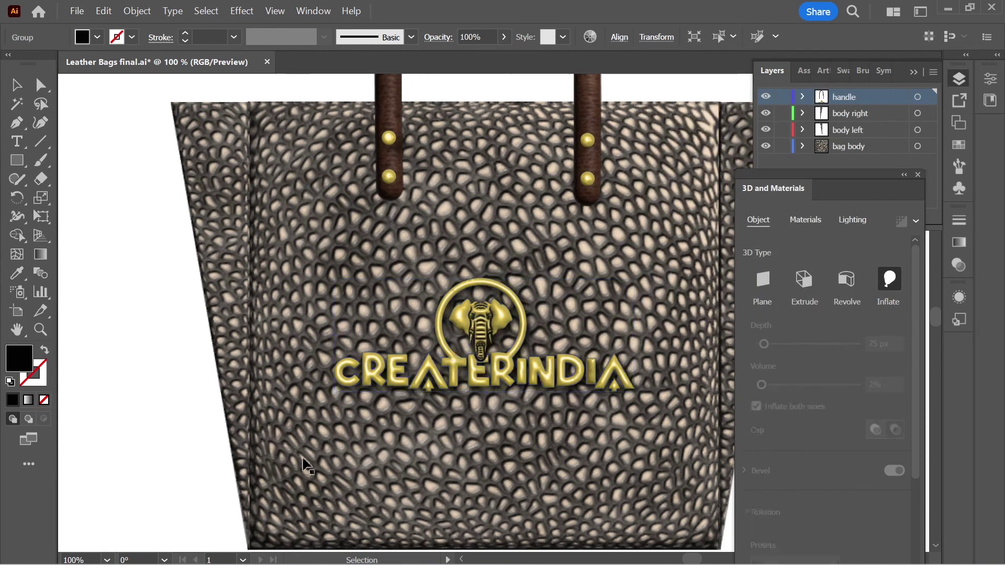
Show the finished bag on the whole artboard with the 3D and Materials and Layers panels hidden.
key("ctrl+minus")
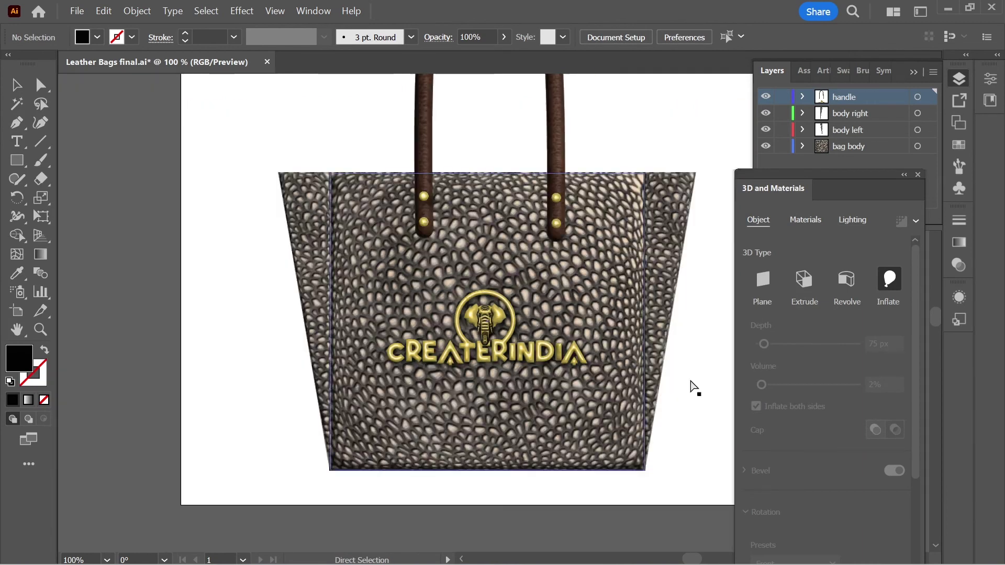
scroll(671, 417, "up", 5)
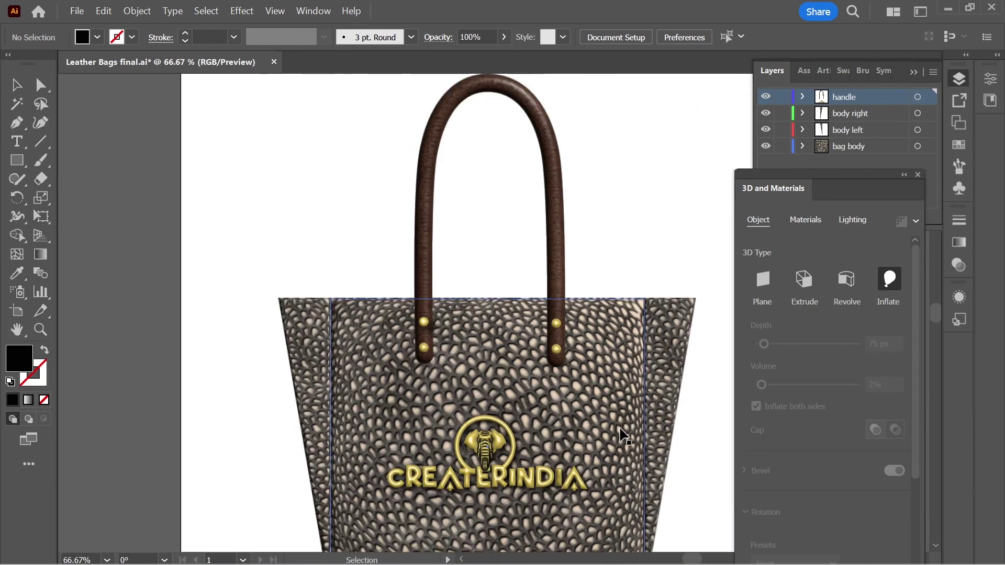
key("ctrl+minus")
key("ctrl+minus")
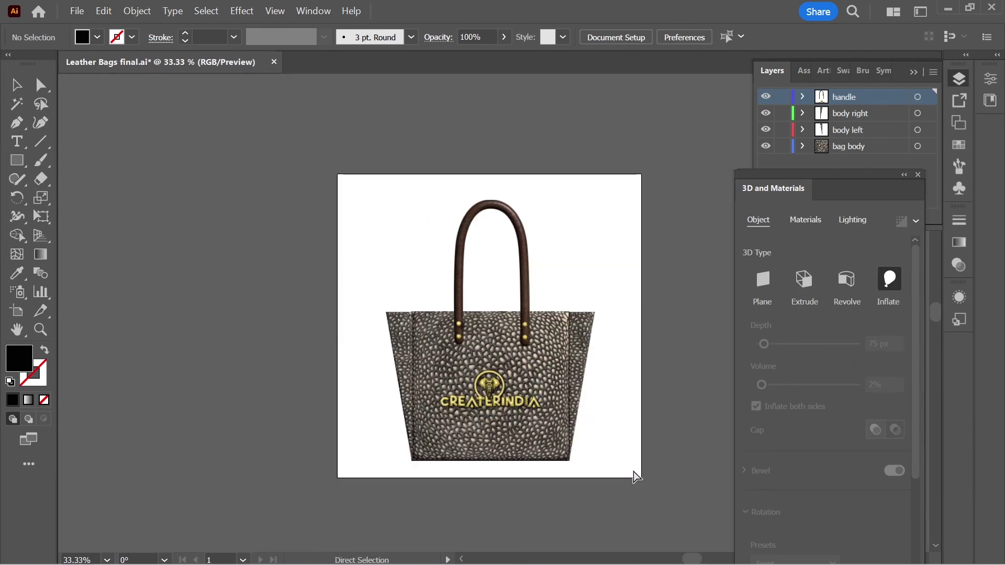
key("ctrl+plus")
left_click_drag(654, 464, 626, 440)
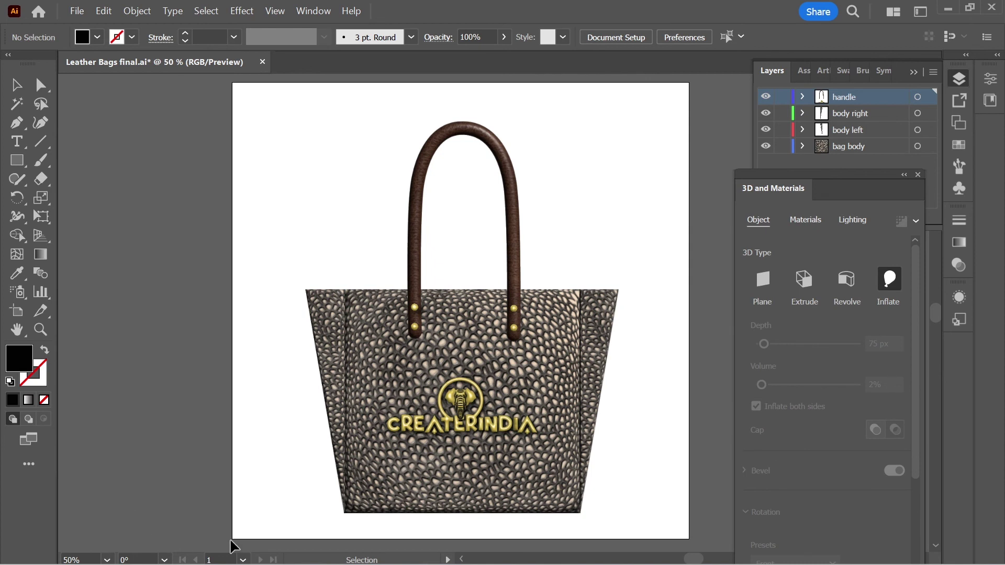
left_click(919, 176)
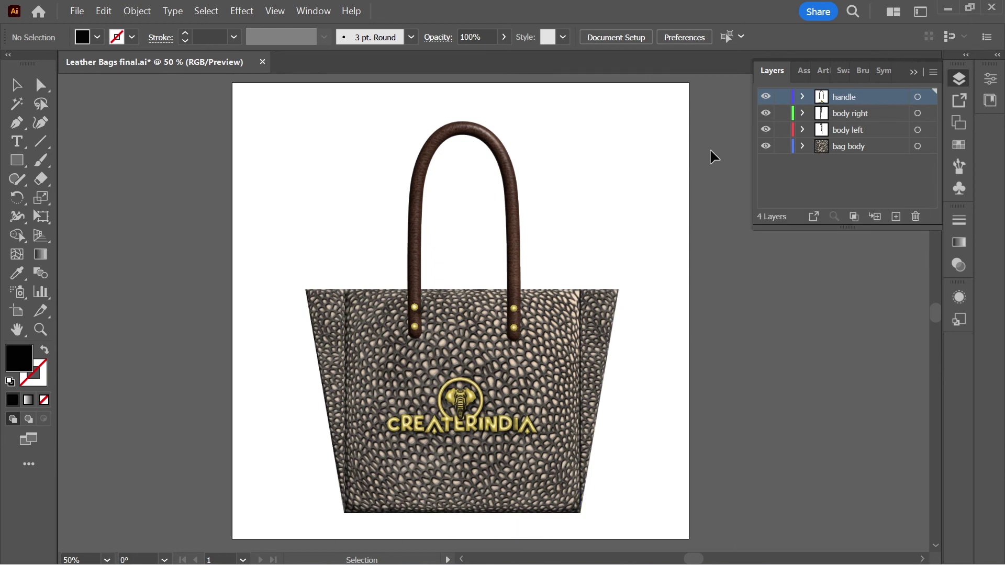
left_click(915, 73)
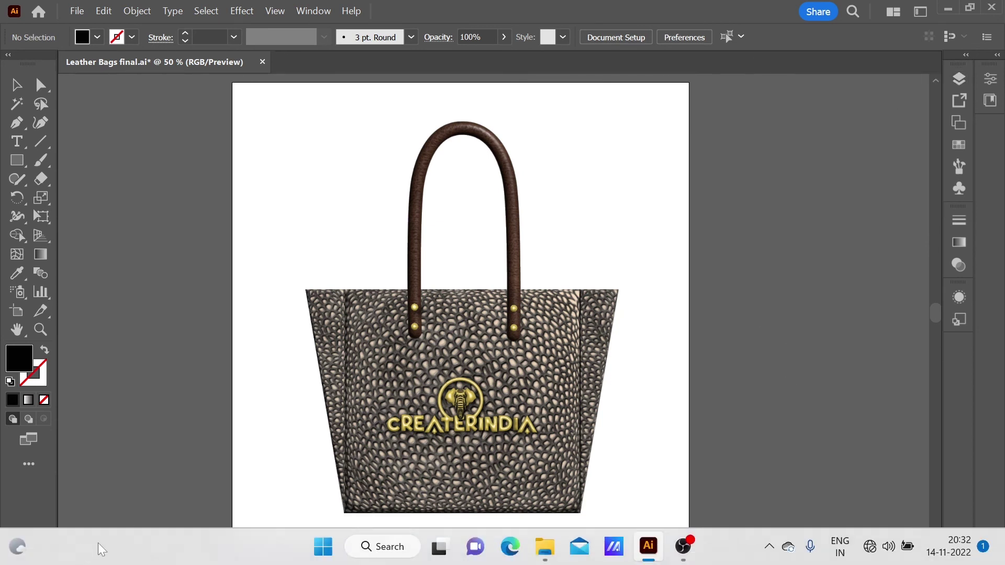
Examine the finished bag up close at 200%, including the gold rivets, the CREATERINDIA logo, the leather texture and the handle's arch.
key("ctrl+0")
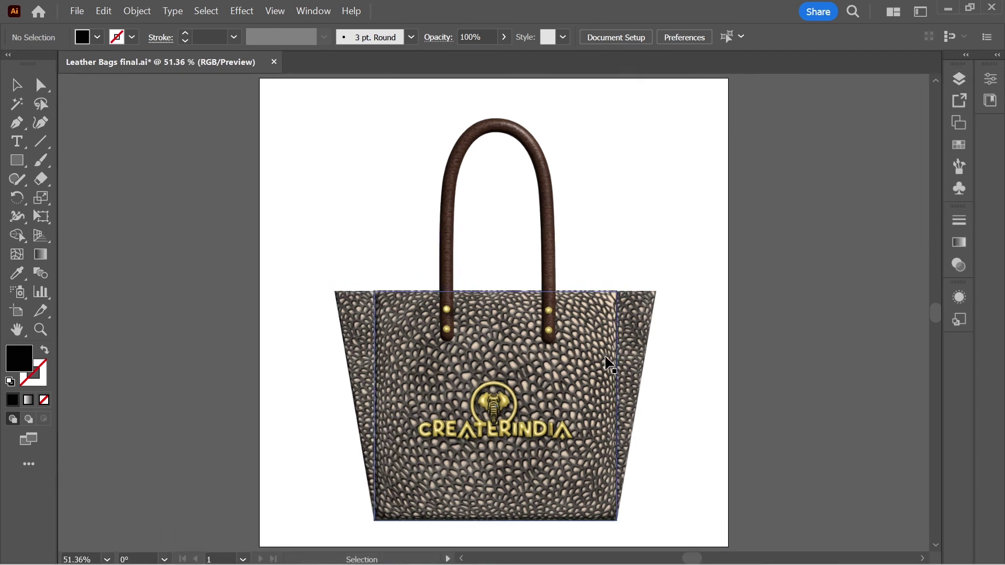
key("ctrl+equal")
key("ctrl+equal")
key("ctrl+equal")
key("ctrl+equal")
key("ctrl+equal")
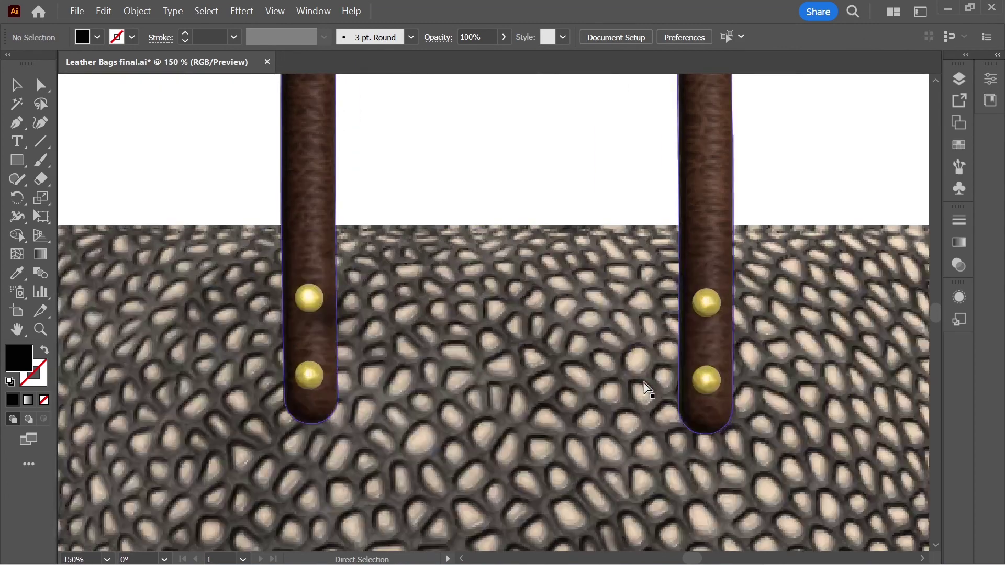
key("ctrl+minus")
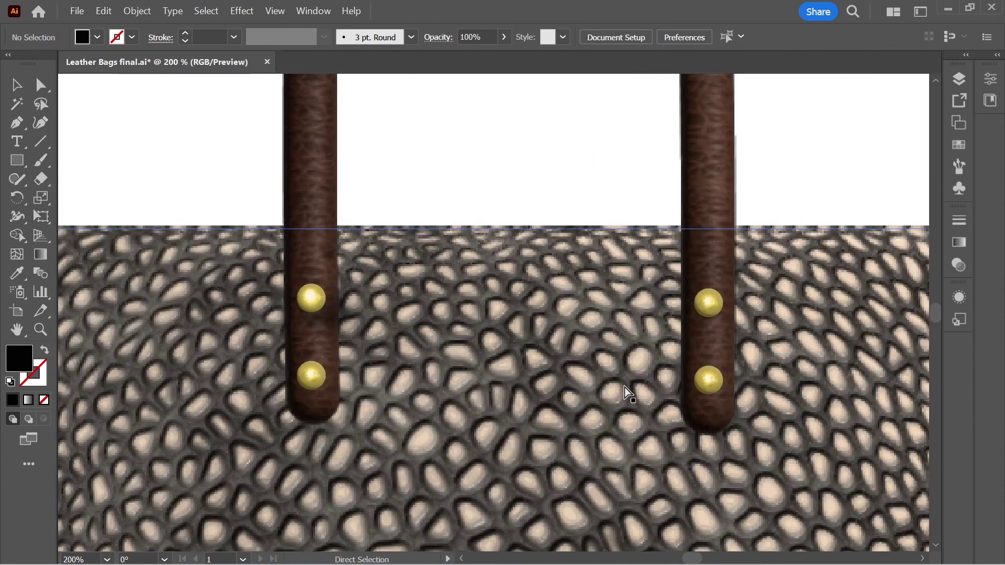
left_click_drag(562, 450, 565, 13)
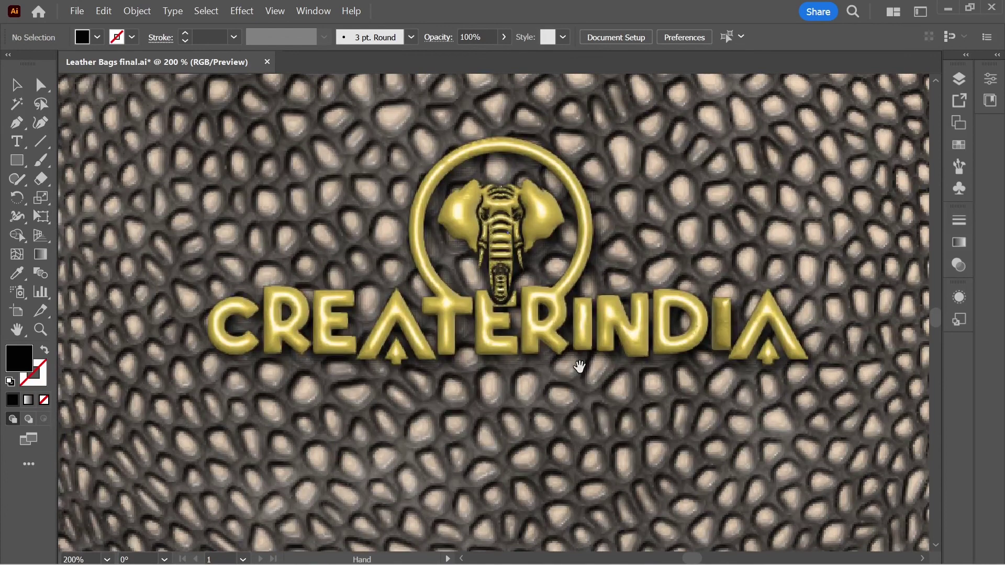
left_click_drag(577, 375, 575, 120)
left_click_drag(576, 290, 583, 564)
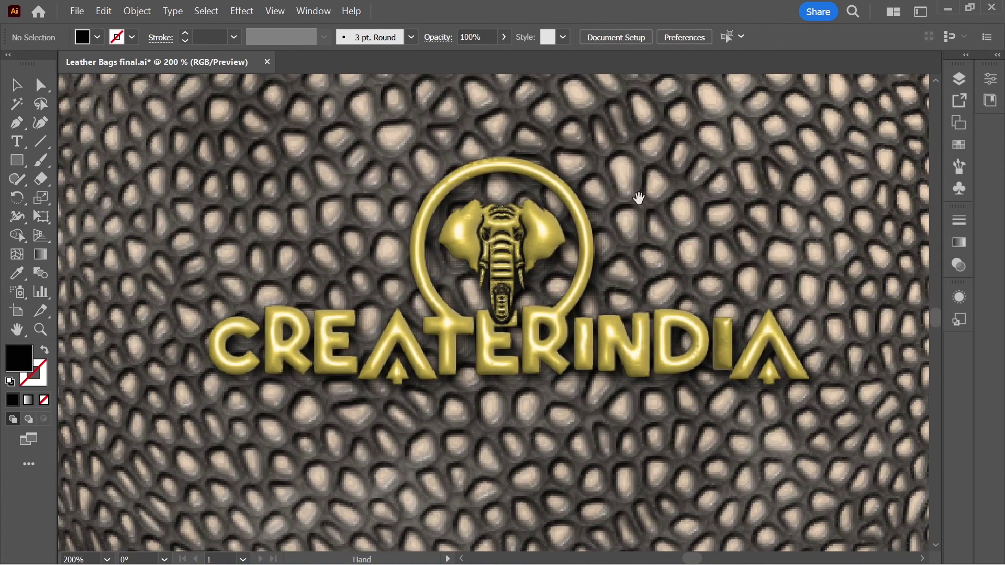
left_click_drag(639, 166, 617, 415)
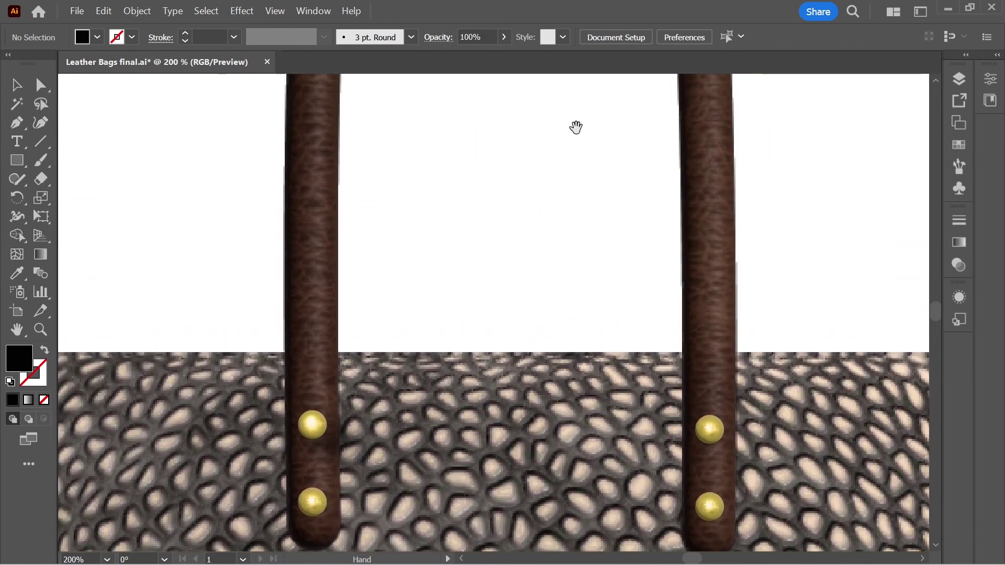
left_click_drag(575, 146, 570, 341)
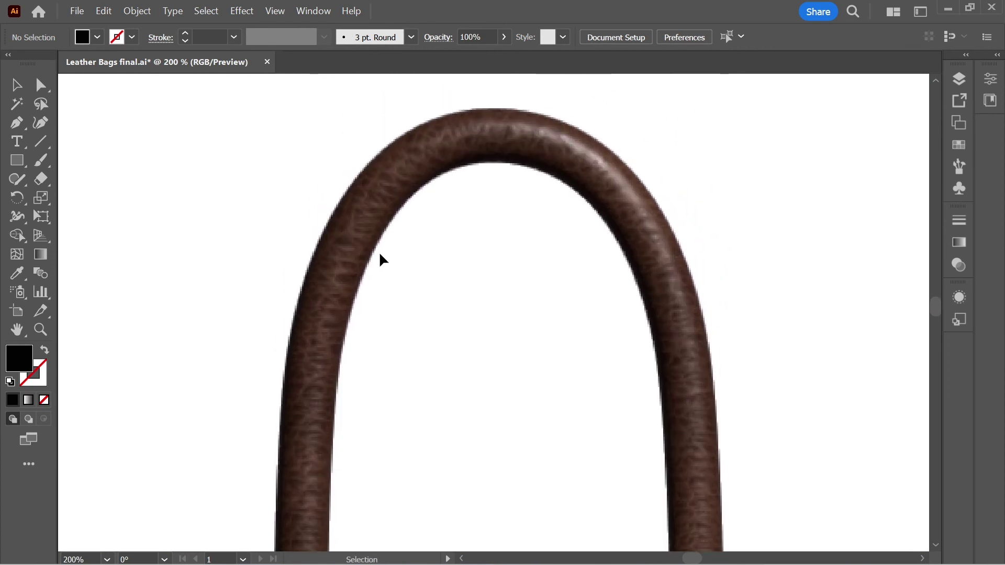
Zoom out to show the whole bag at 50% and display the artboard in Presentation Mode.
left_click(33, 432)
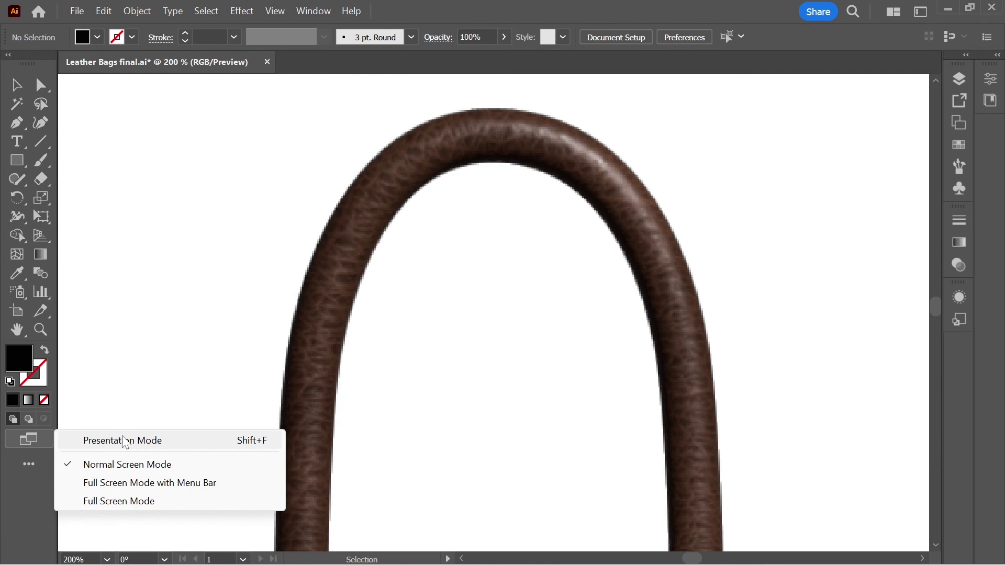
left_click(707, 221)
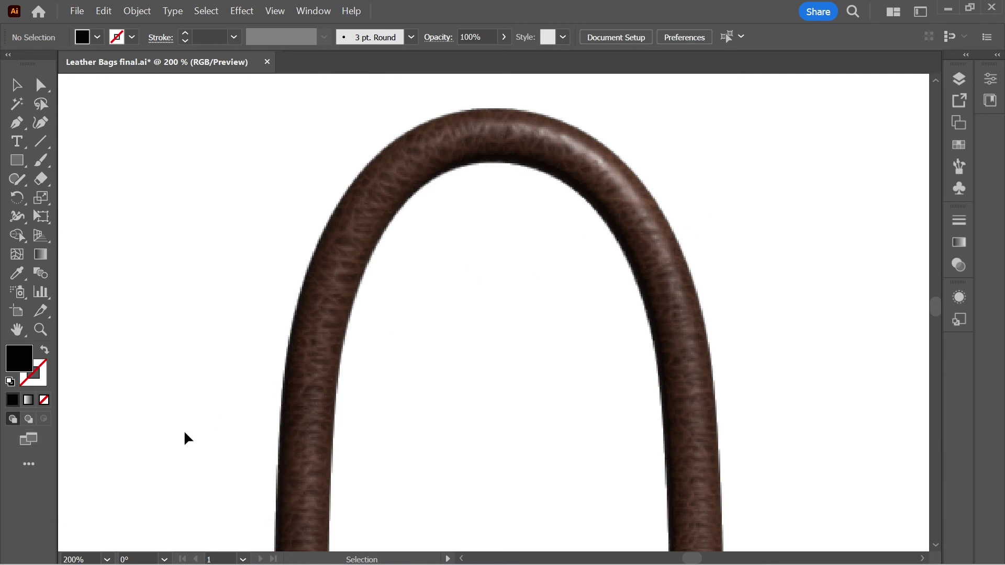
left_click(107, 560)
left_click(129, 546)
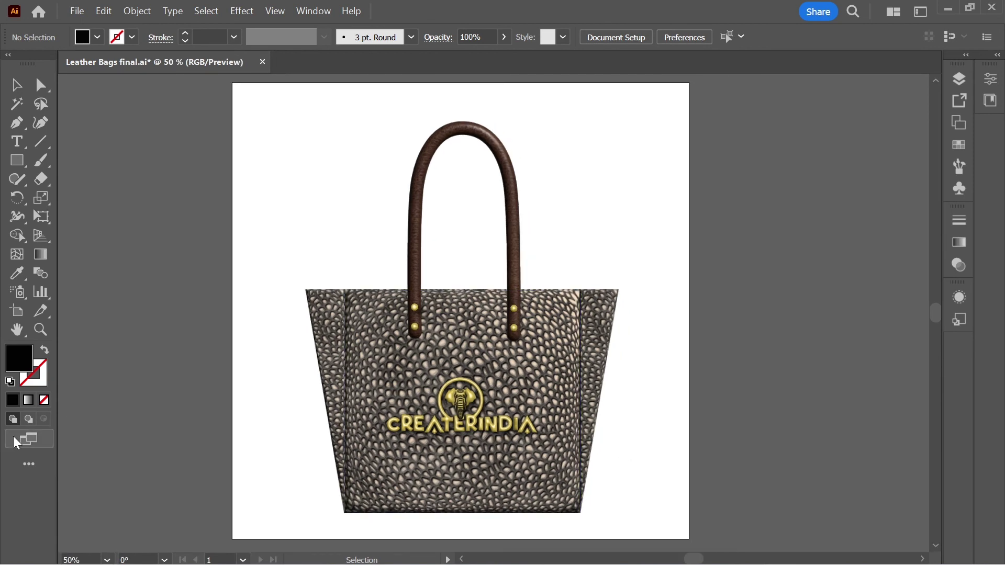
left_click(30, 438)
left_click(112, 441)
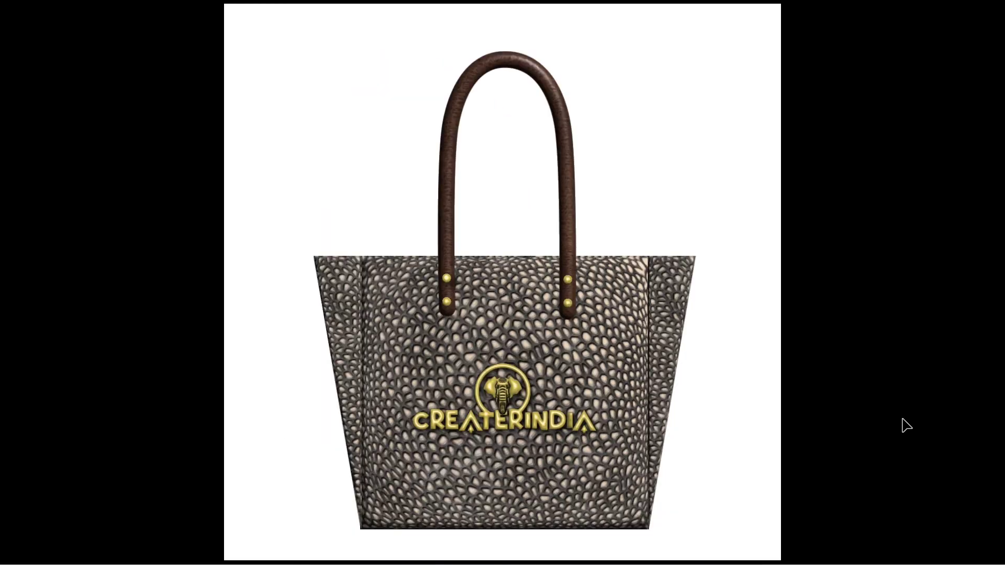